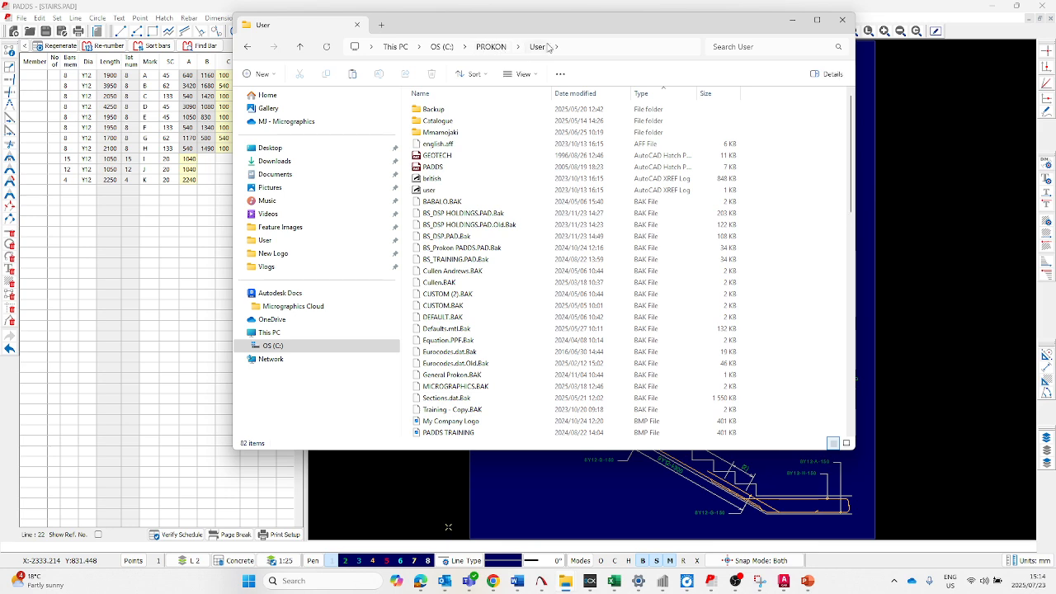
- Locate the BS_Prokon1, BS_Prokon2 and BS_Prokon3 template files in the PROKON User folder and return to the stairs drawing
scroll(588, 231, down, 10)
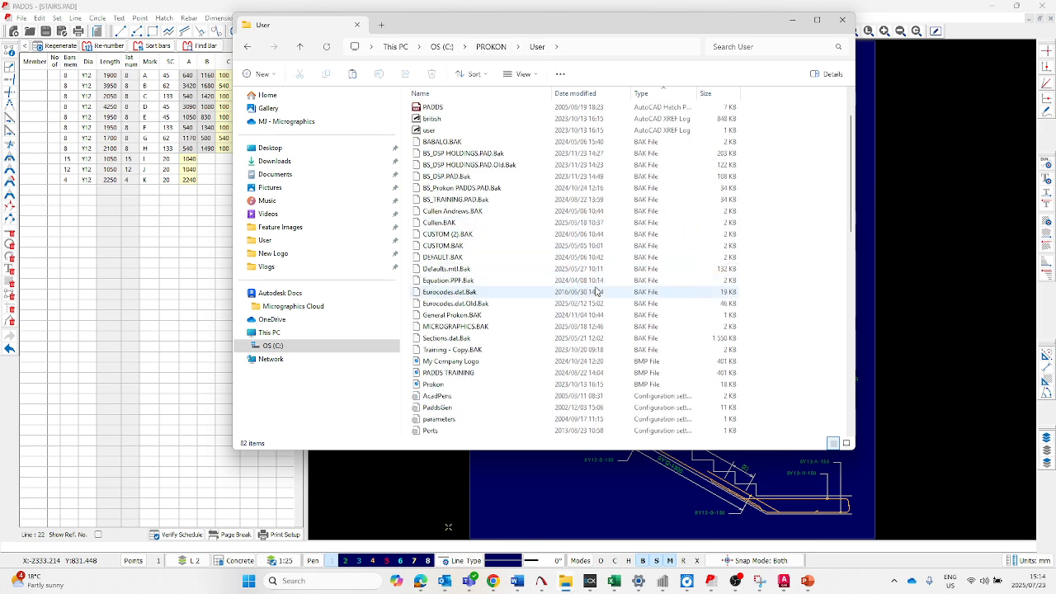
scroll(730, 271, down, 6)
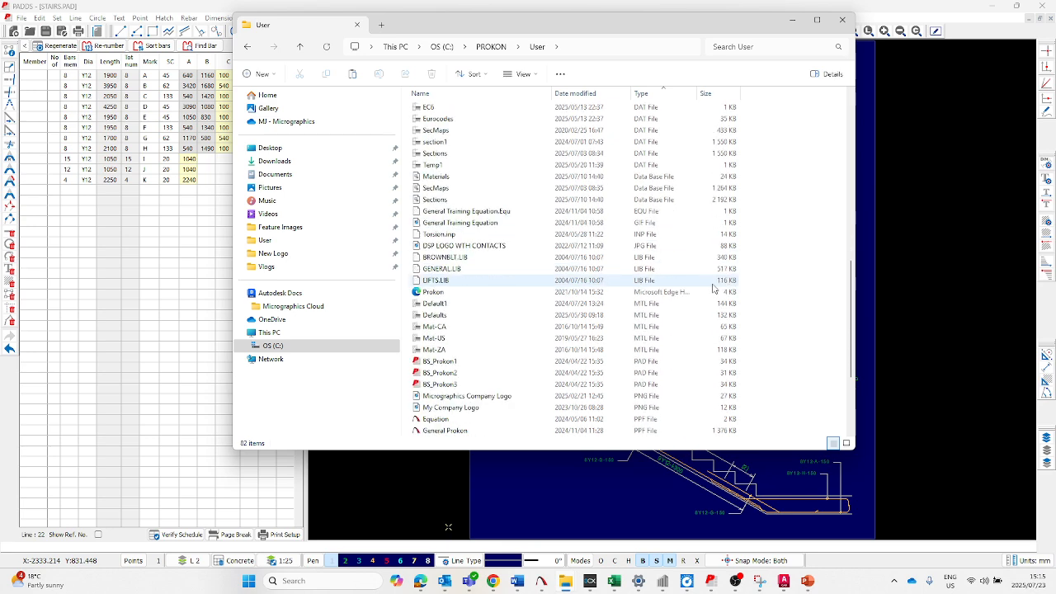
click(467, 294)
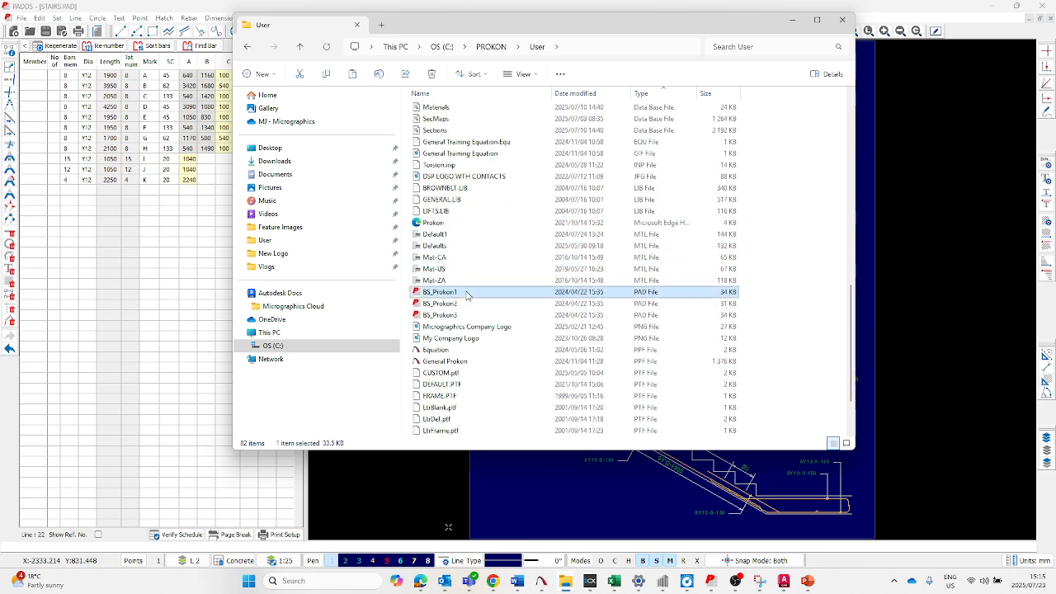
click(460, 305)
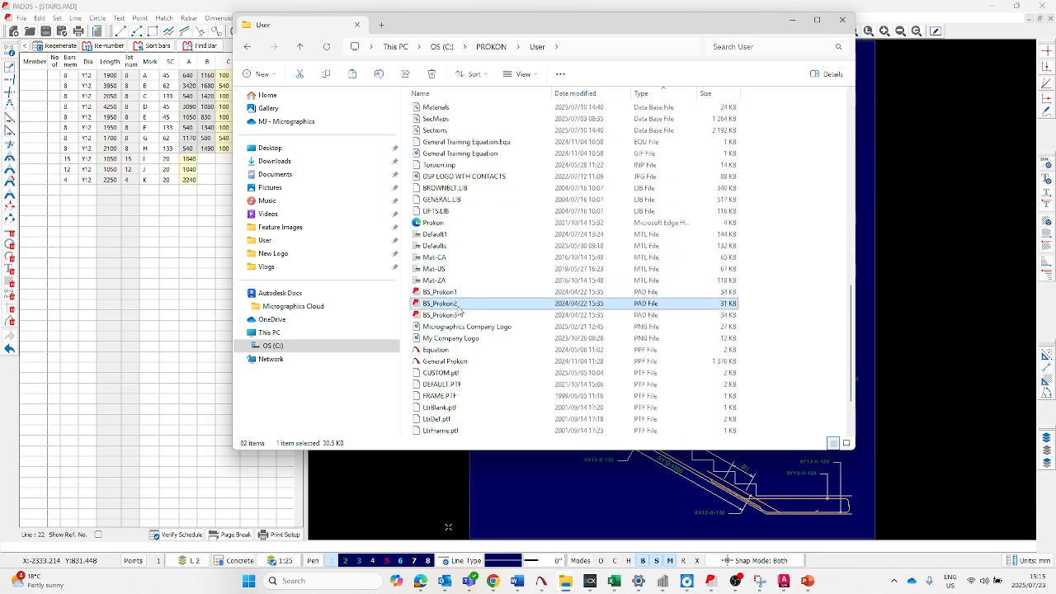
click(458, 315)
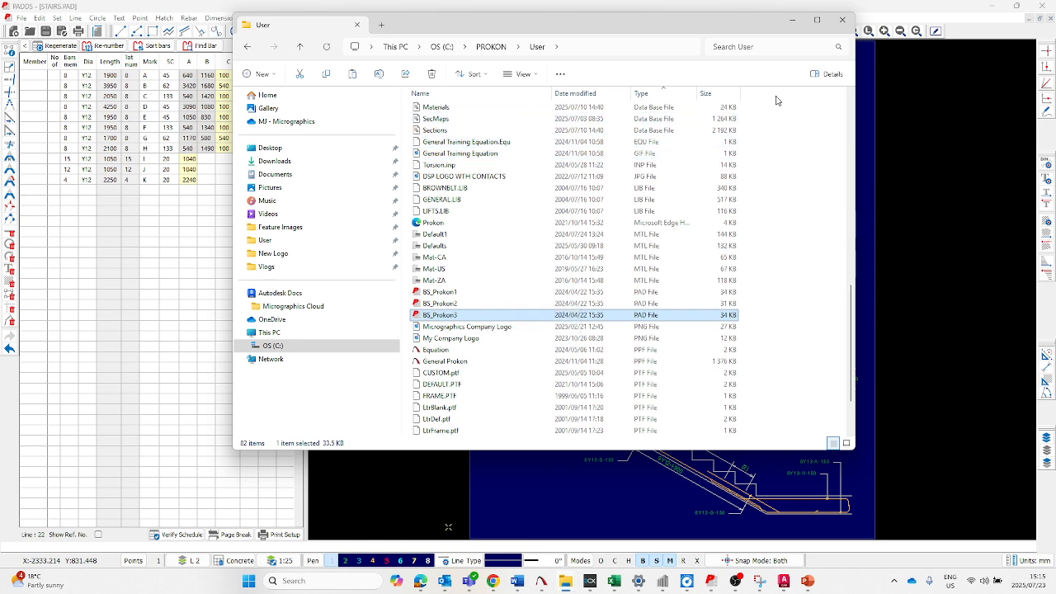
click(793, 23)
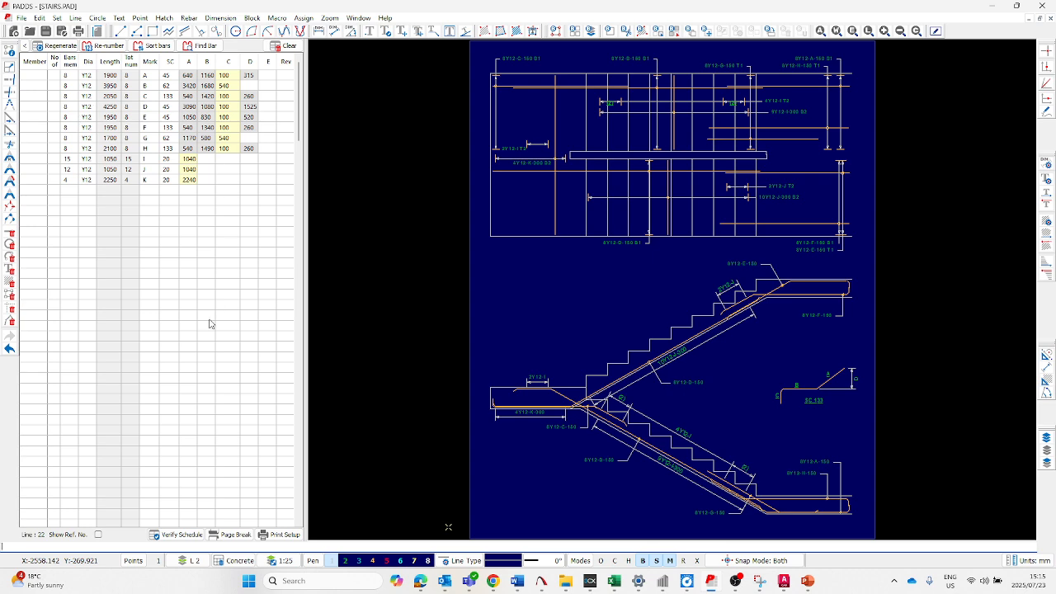
- Open the bending schedule print setup and preview the schedule and sketch together on one page
click(287, 536)
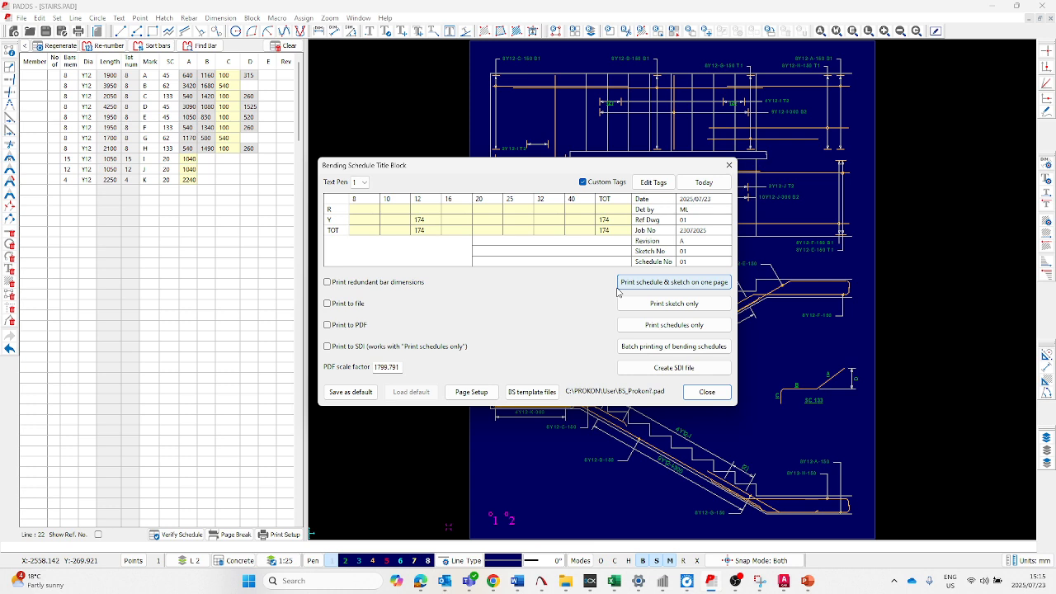
click(688, 289)
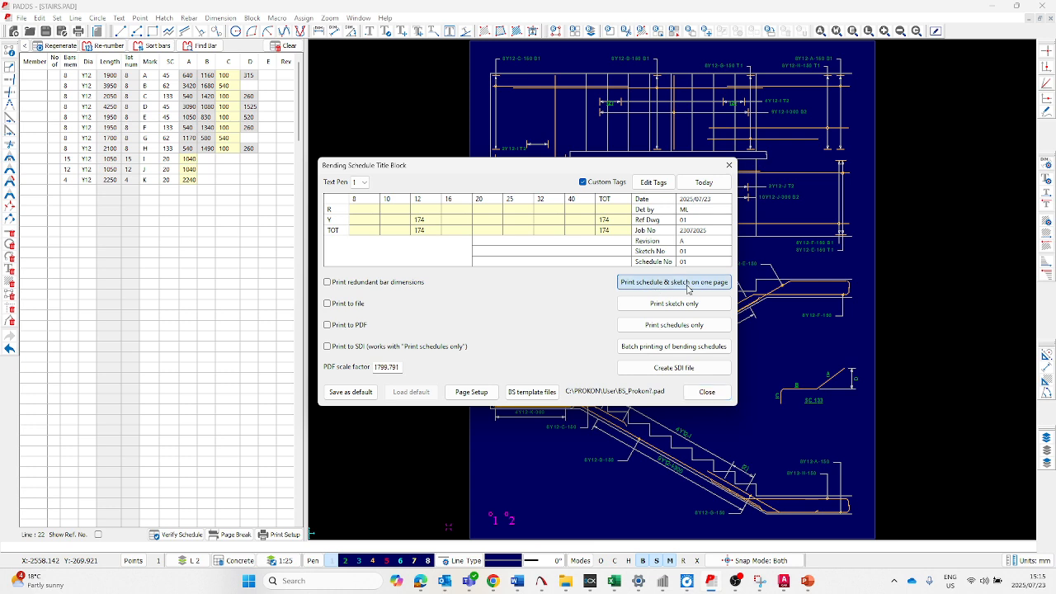
scroll(452, 393, up, 4)
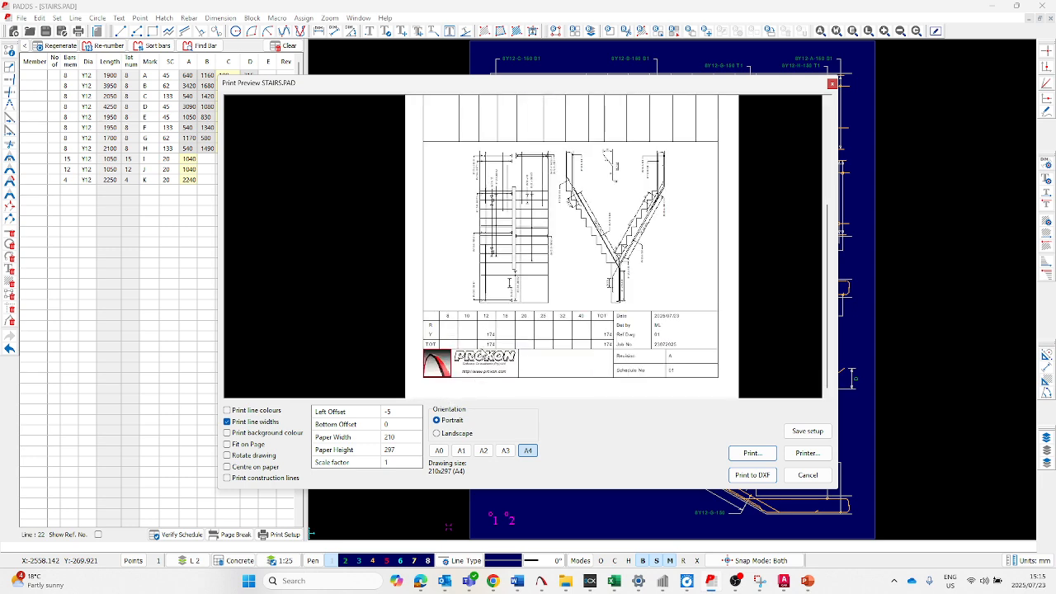
scroll(450, 343, down, 2)
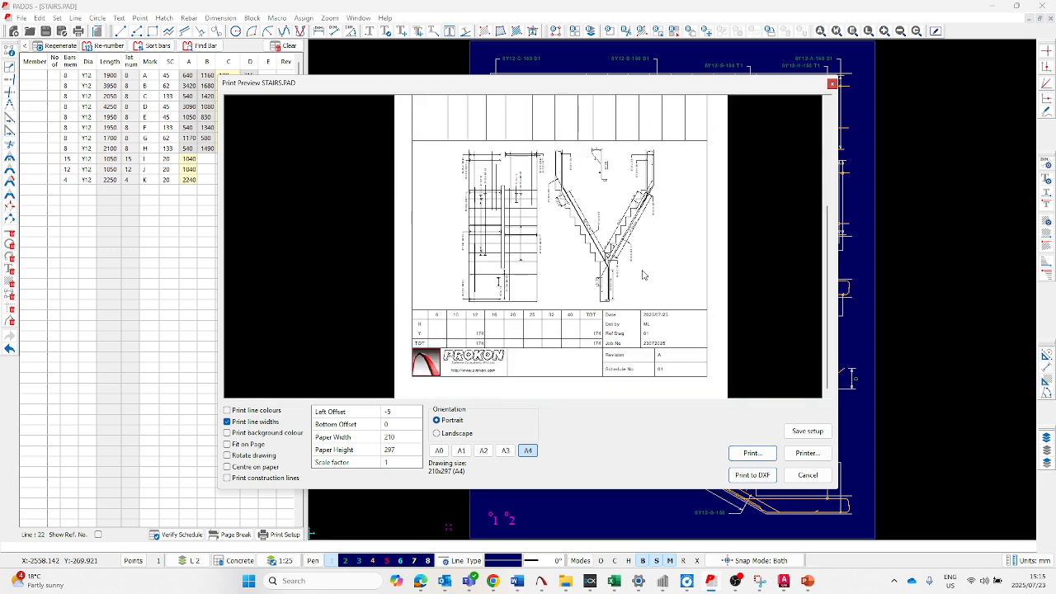
scroll(499, 363, down, 2)
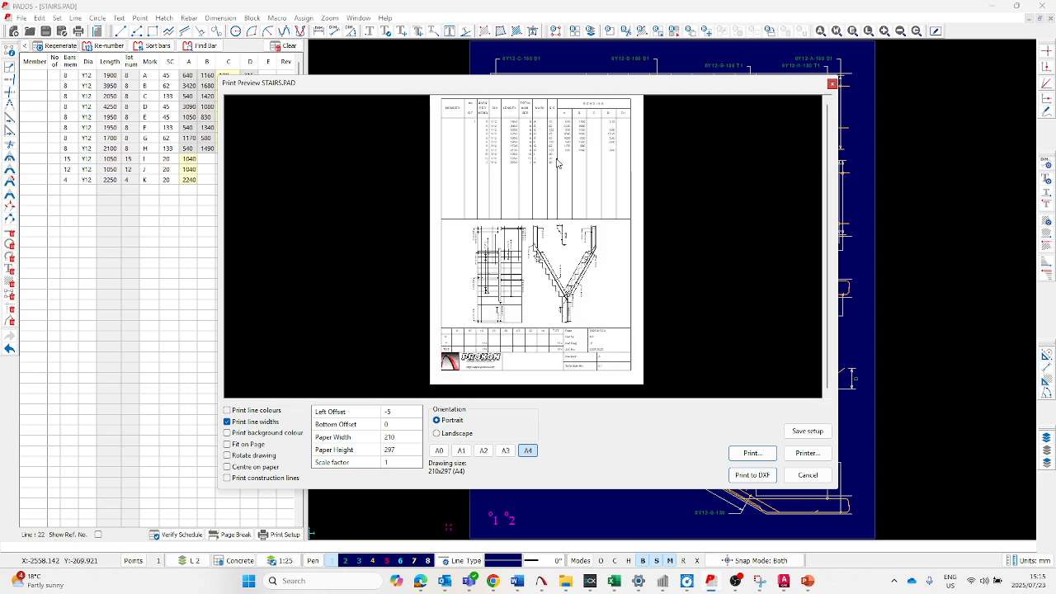
click(808, 475)
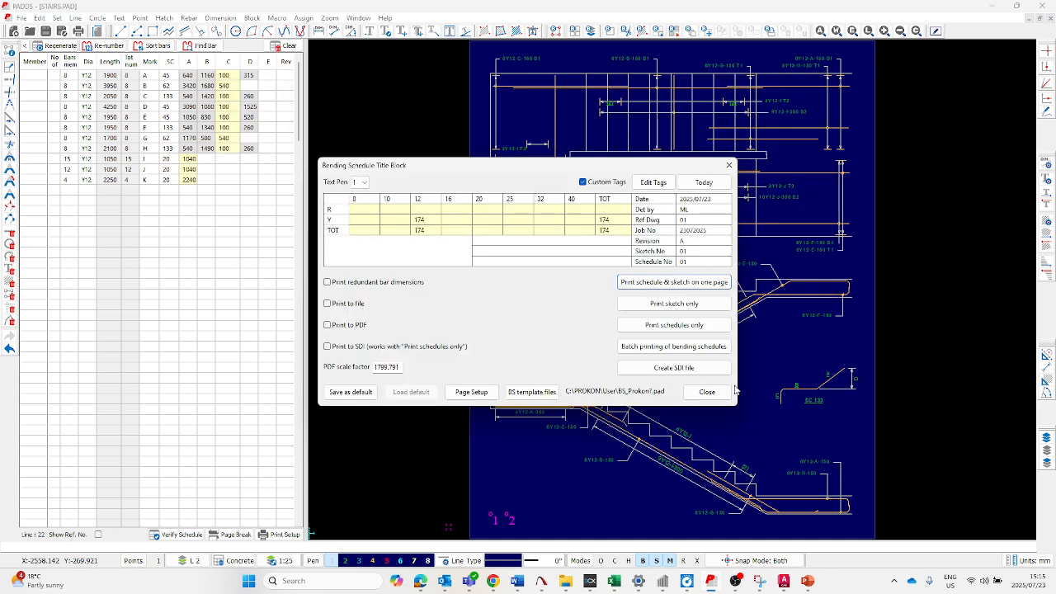
- Preview the sketch-only and schedules-only printouts, then close the bending schedule title block settings
click(670, 304)
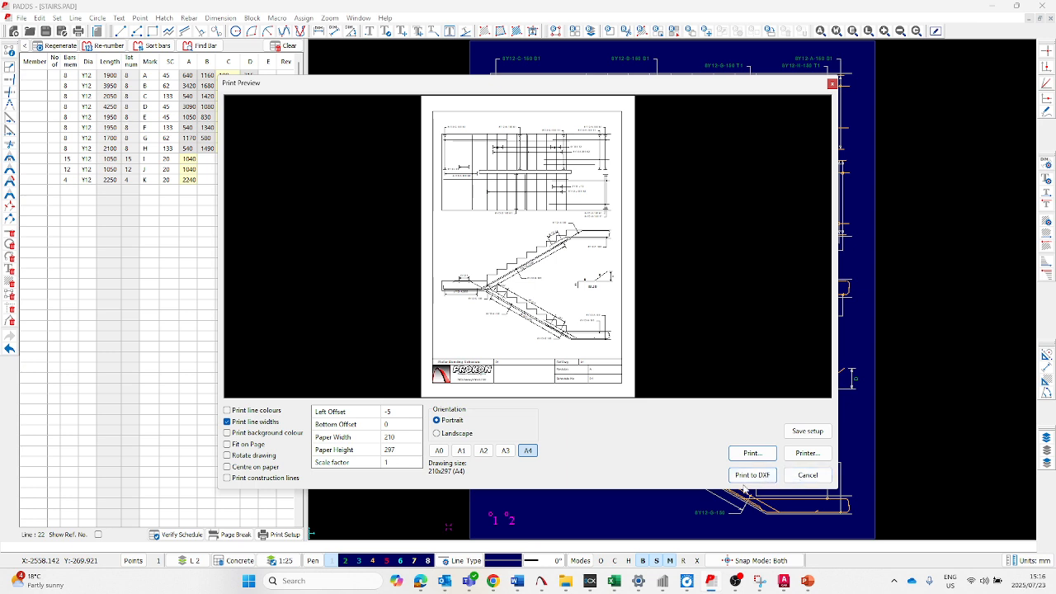
click(808, 475)
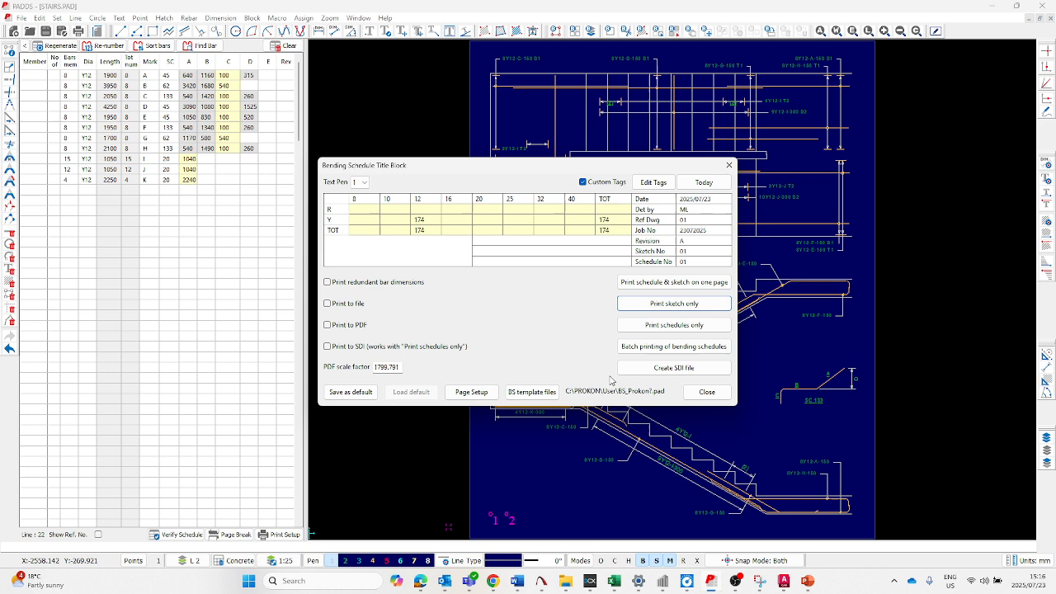
click(690, 327)
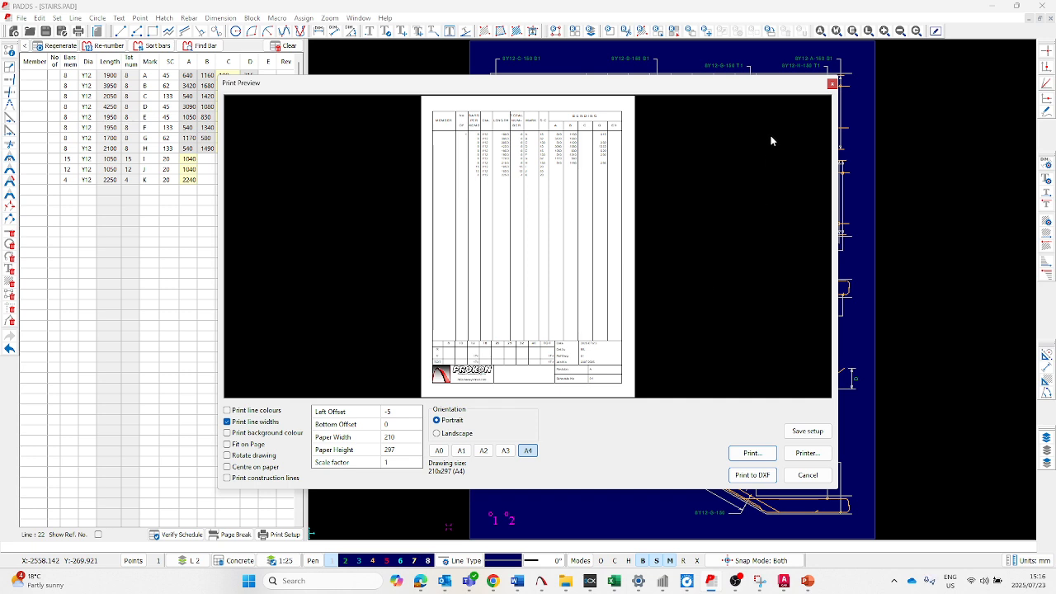
click(831, 84)
click(736, 167)
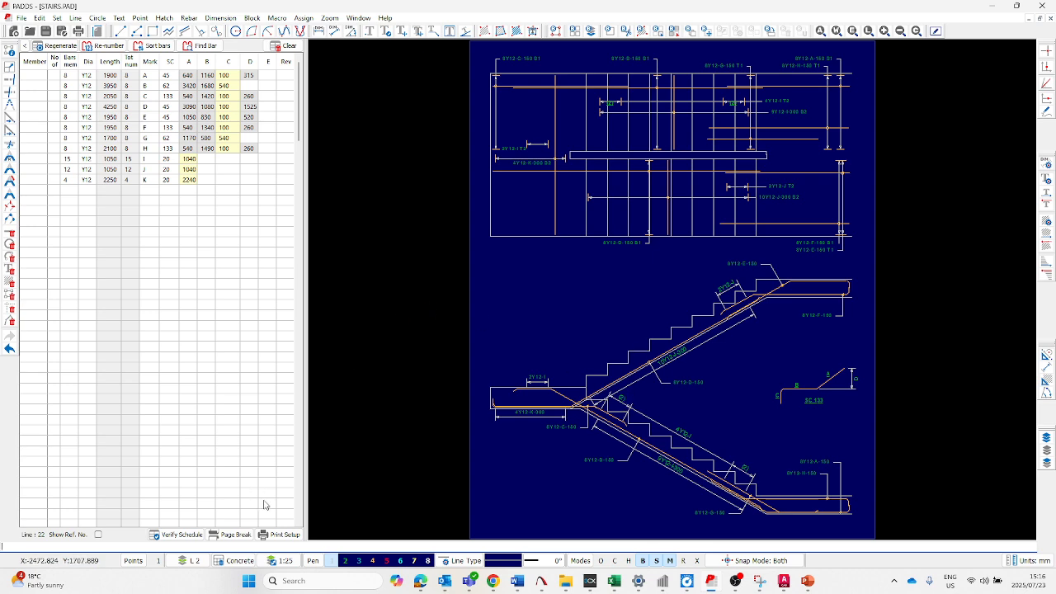
- Disable custom tags in the bending schedule title block and inspect the title block in the combined schedule and sketch preview
click(279, 535)
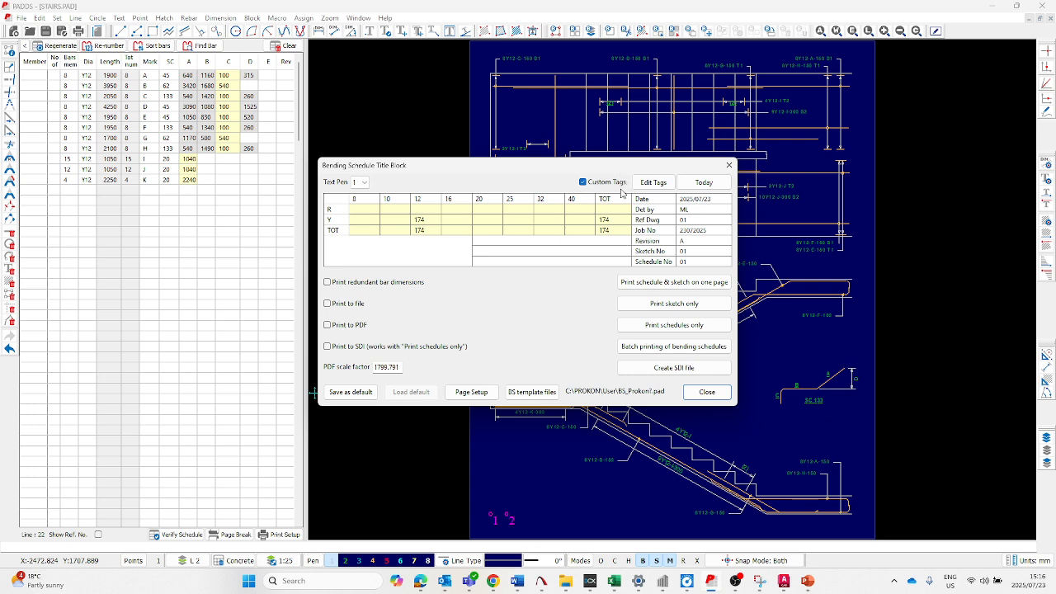
click(583, 181)
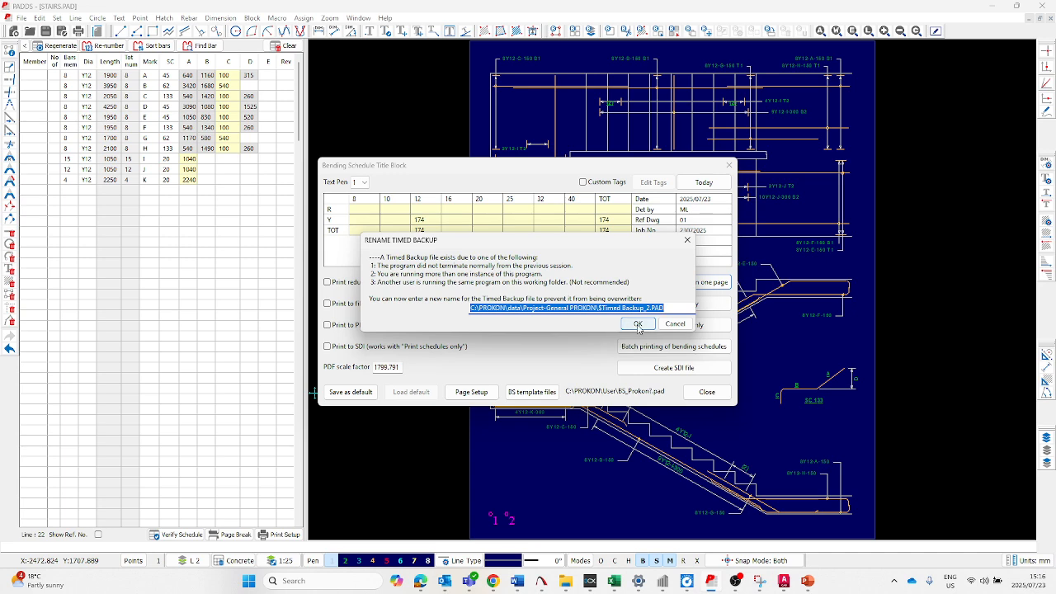
click(637, 325)
click(505, 306)
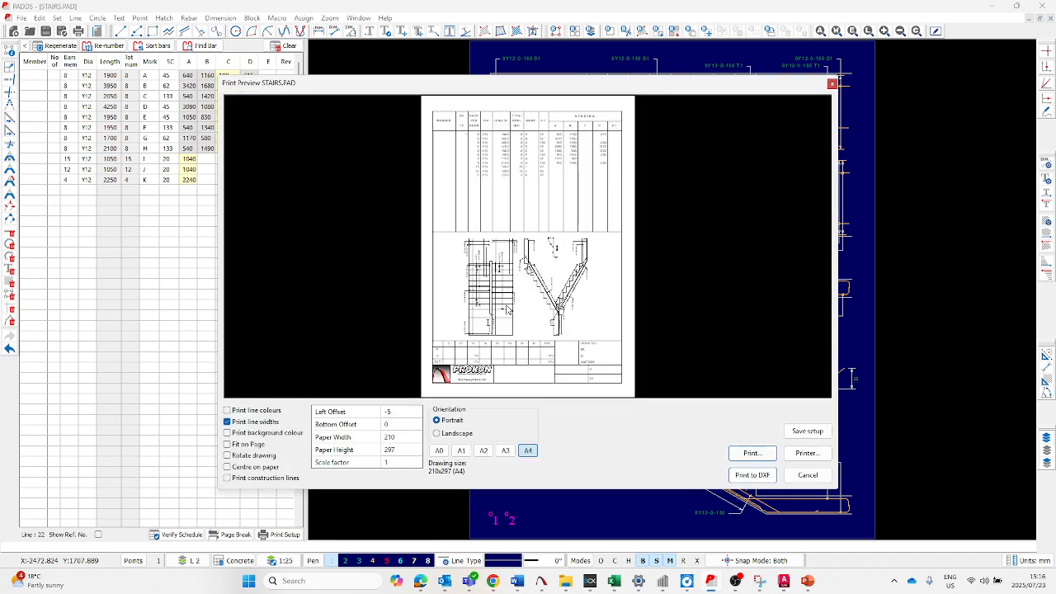
scroll(546, 363, up, 3)
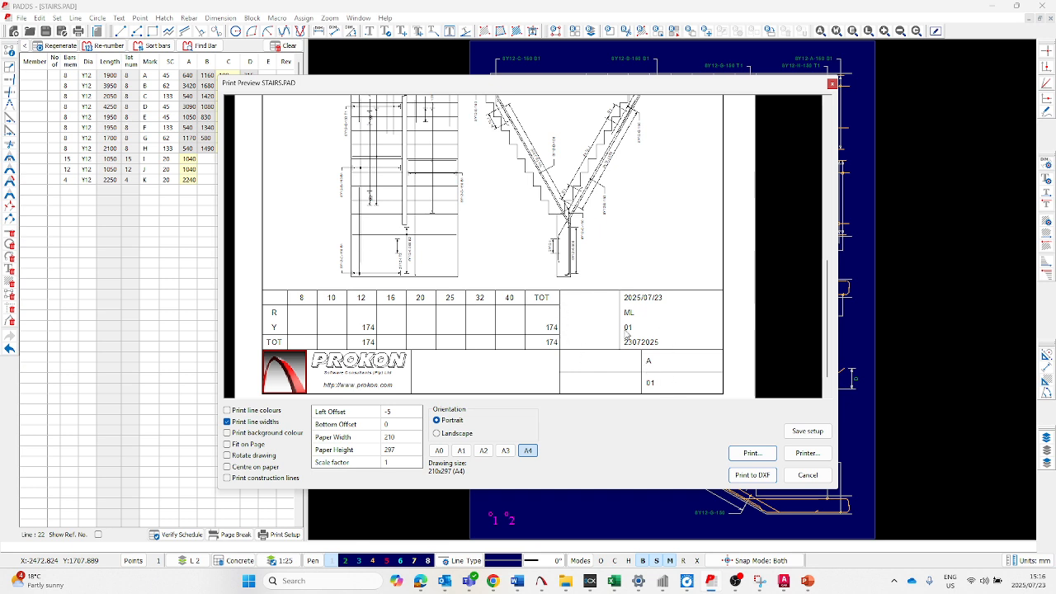
click(808, 474)
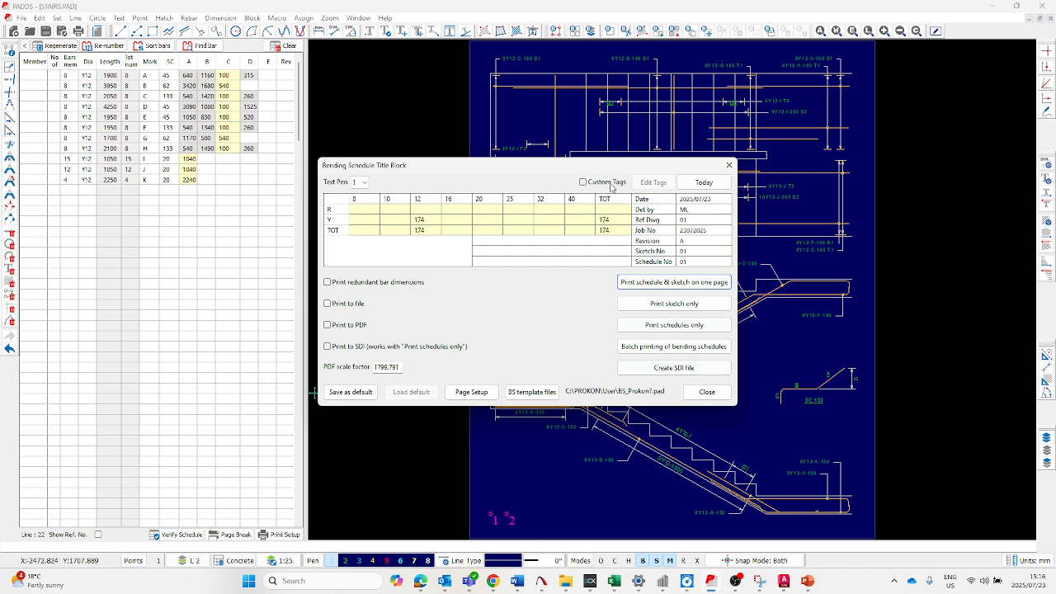
- Enable custom tags for the bending schedule title block and review the list of editable tags
click(589, 186)
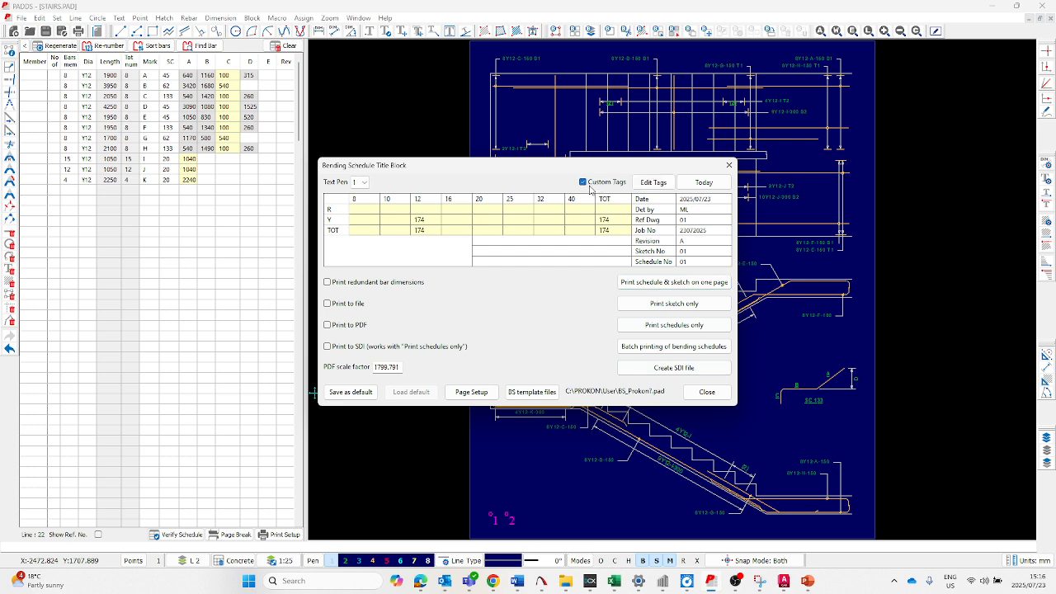
click(653, 183)
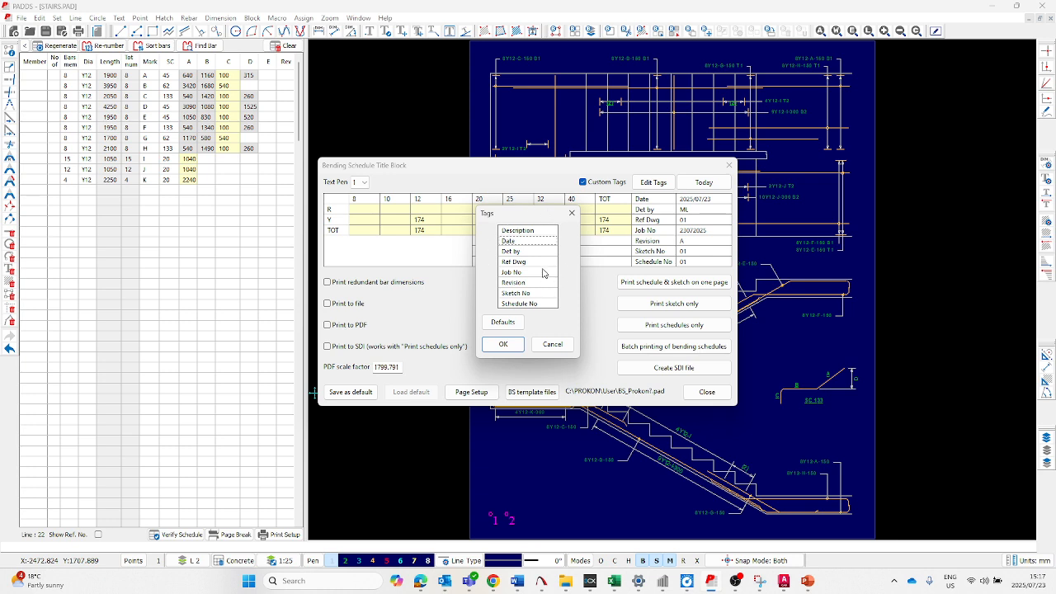
click(572, 213)
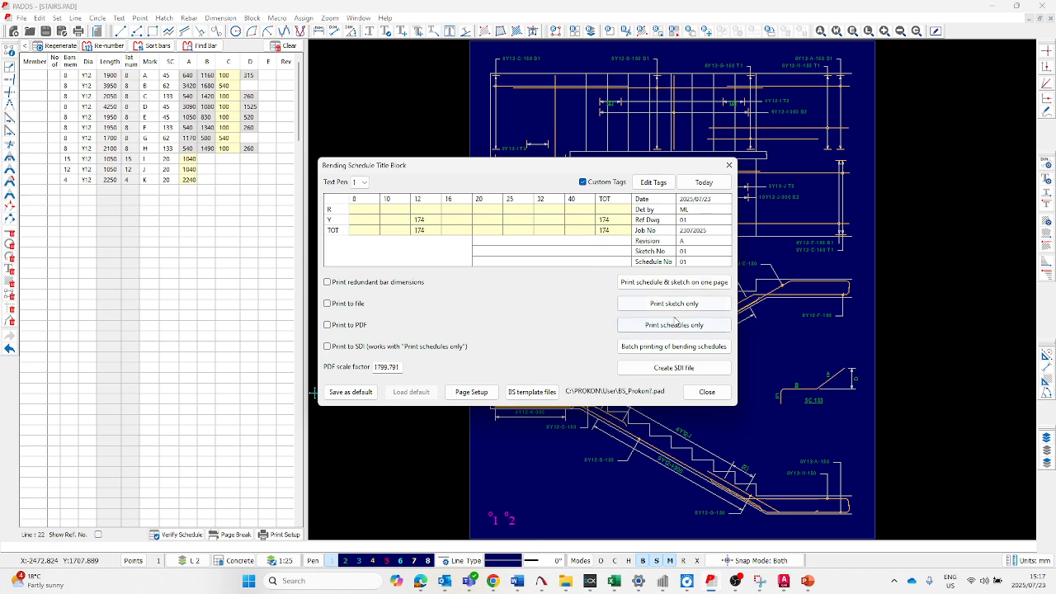
- Inspect the title block tags in the combined schedule and sketch preview, then close the print setup
click(664, 286)
scroll(531, 322, up, 3)
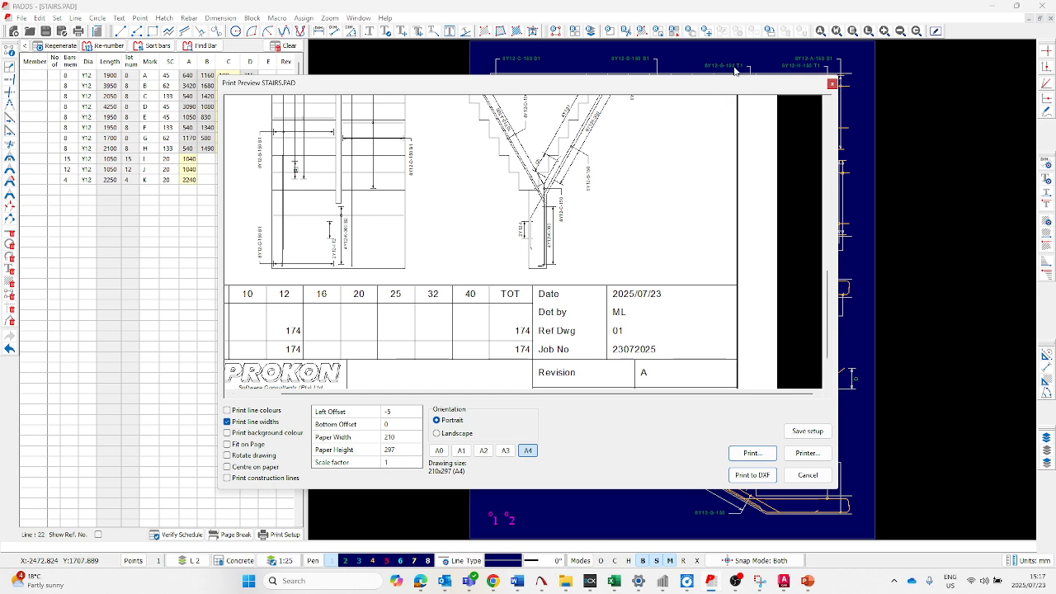
click(832, 83)
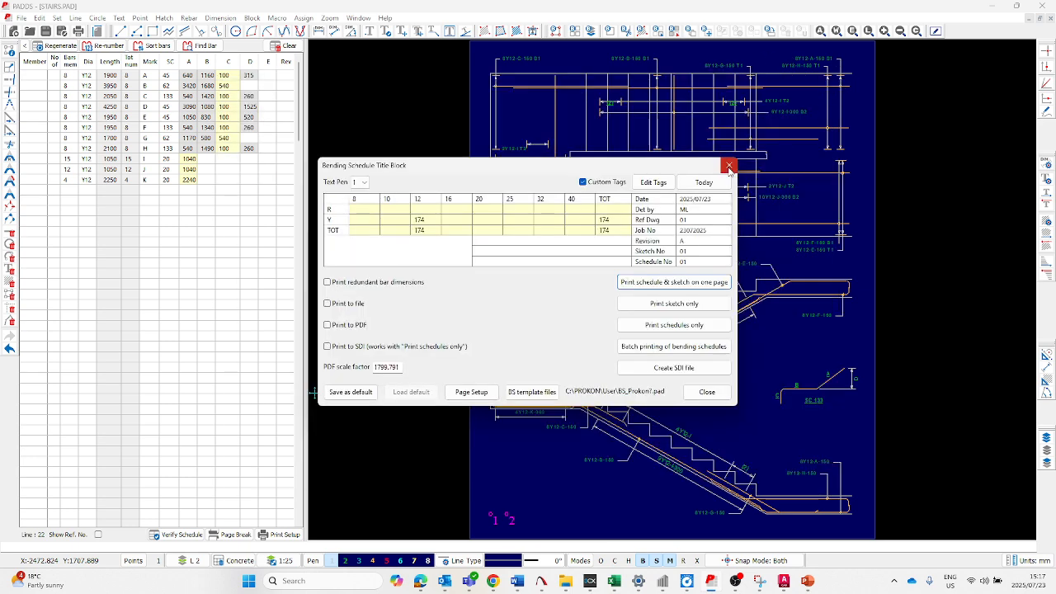
click(730, 167)
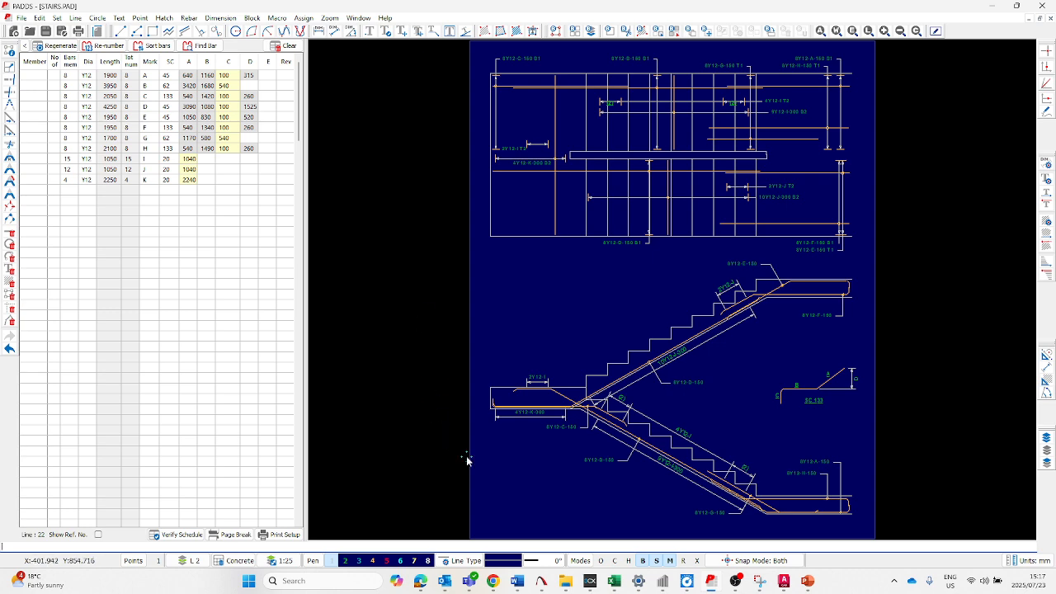
- Switch to File Explorer and create a folder named New Logo in the PROKON User folder
mouse_move(566, 585)
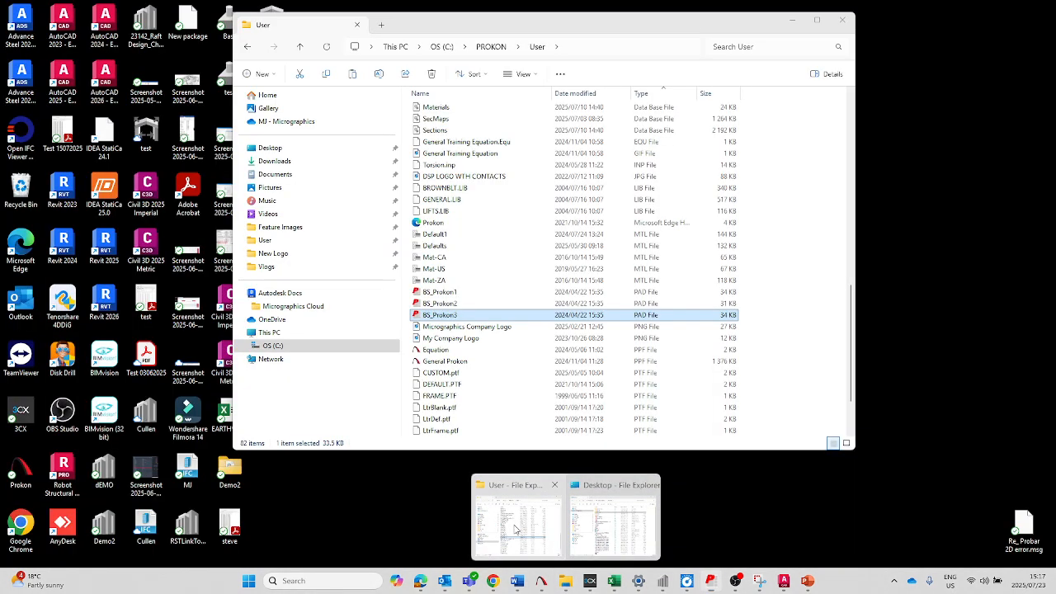
click(516, 516)
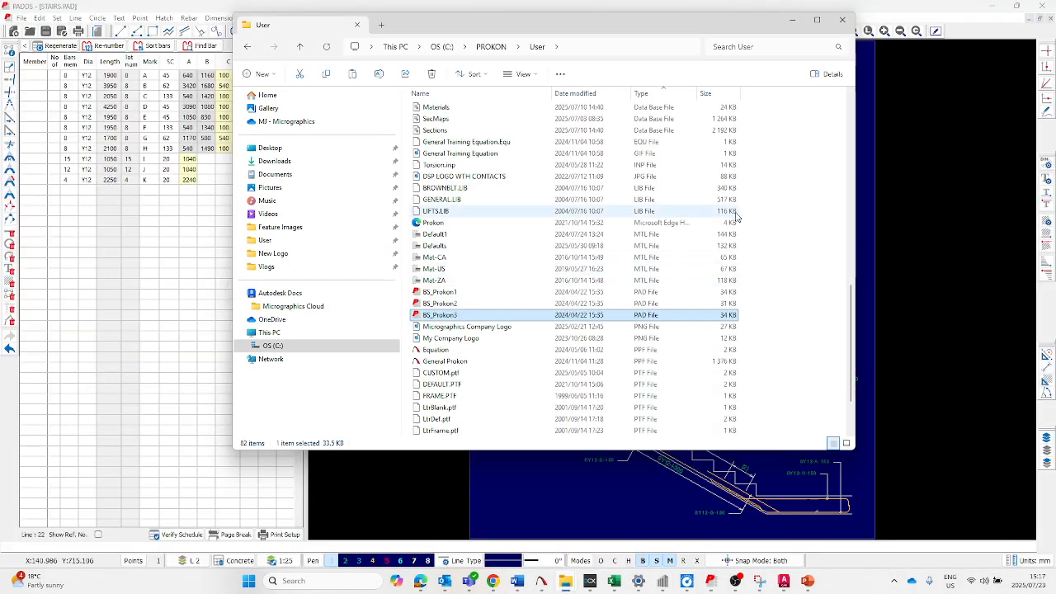
right_click(832, 203)
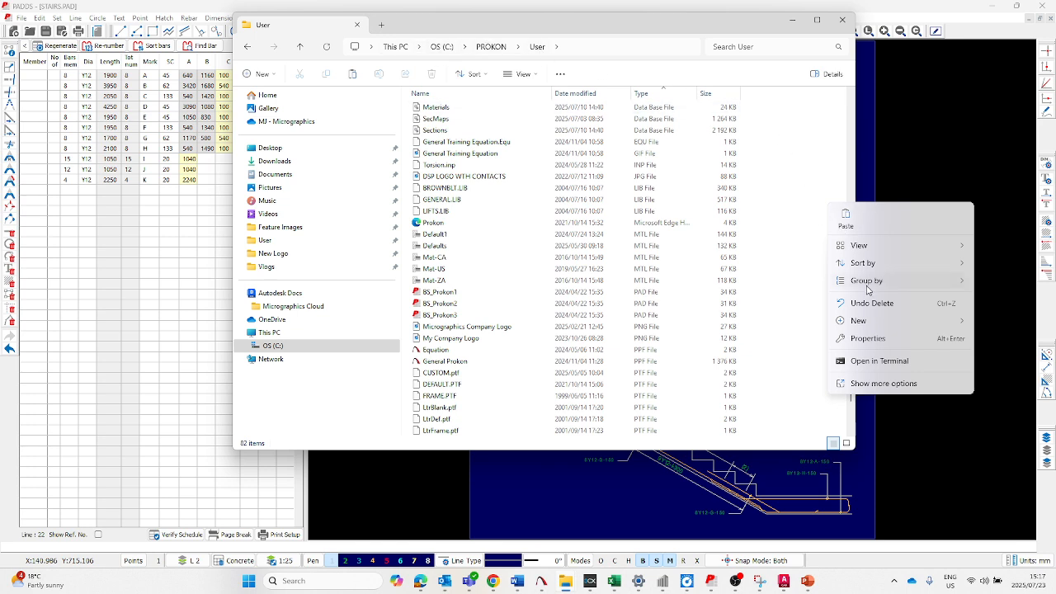
mouse_move(870, 323)
click(755, 322)
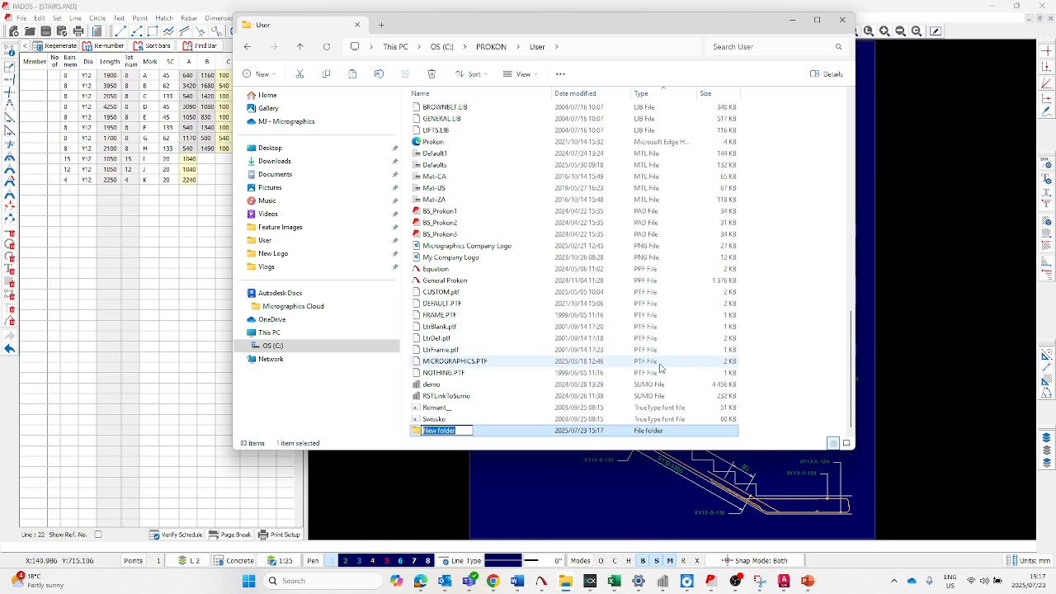
text(New Logo)
click(817, 409)
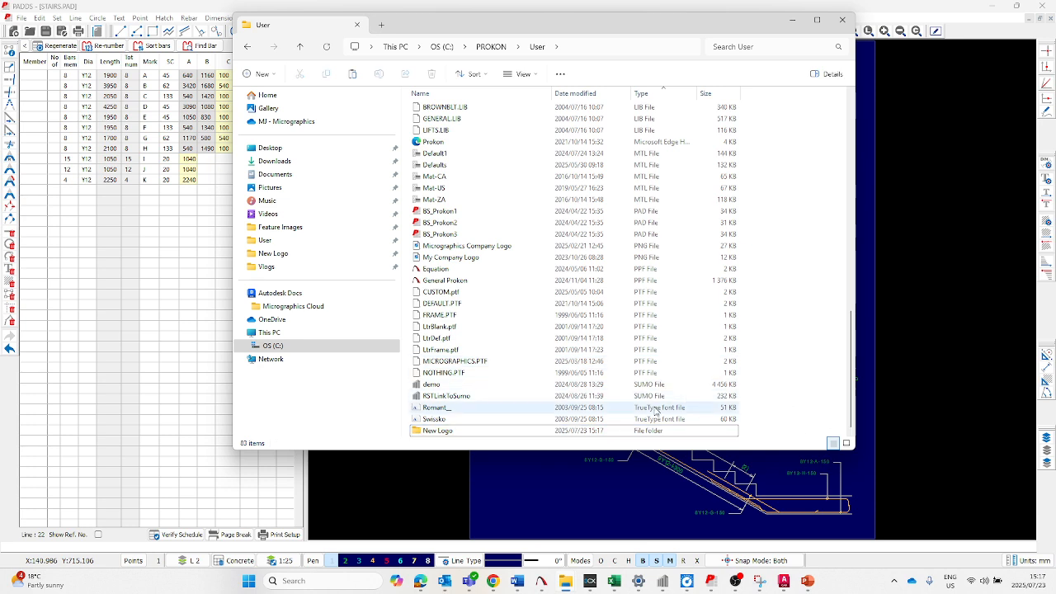
- Copy the BS_Prokon1, BS_Prokon2 and BS_Prokon3 template files from the User folder into the New Logo folder
click(458, 211)
ctrl+click(458, 223)
ctrl+click(456, 234)
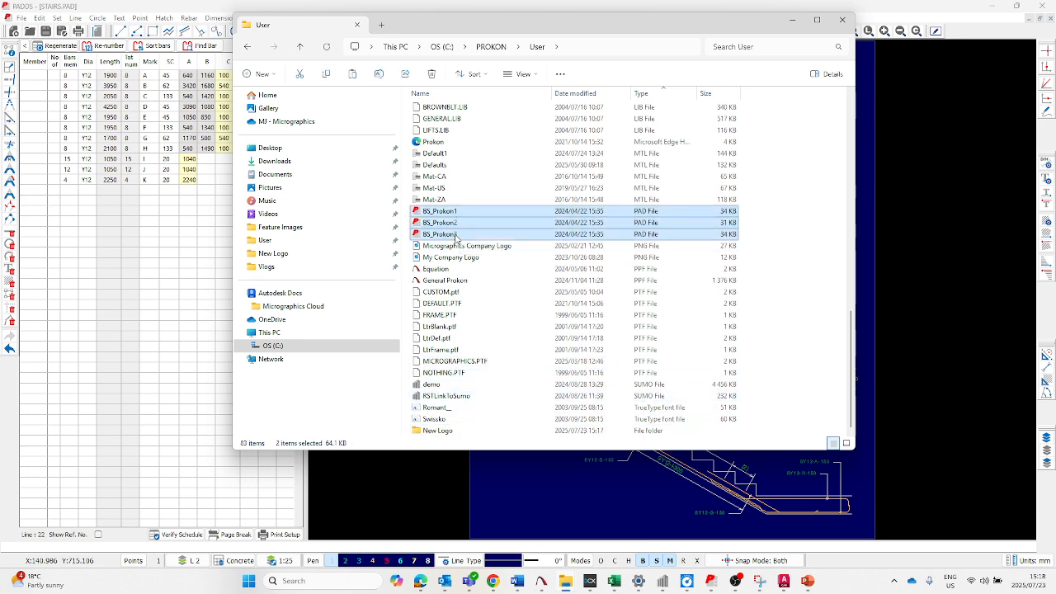
right_click(446, 216)
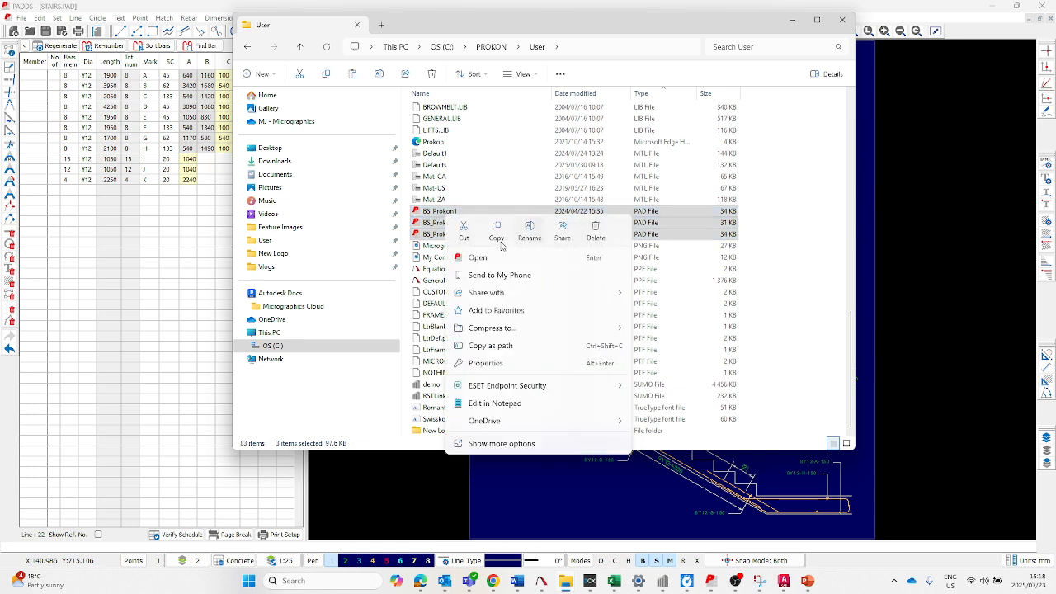
click(496, 232)
double_click(453, 430)
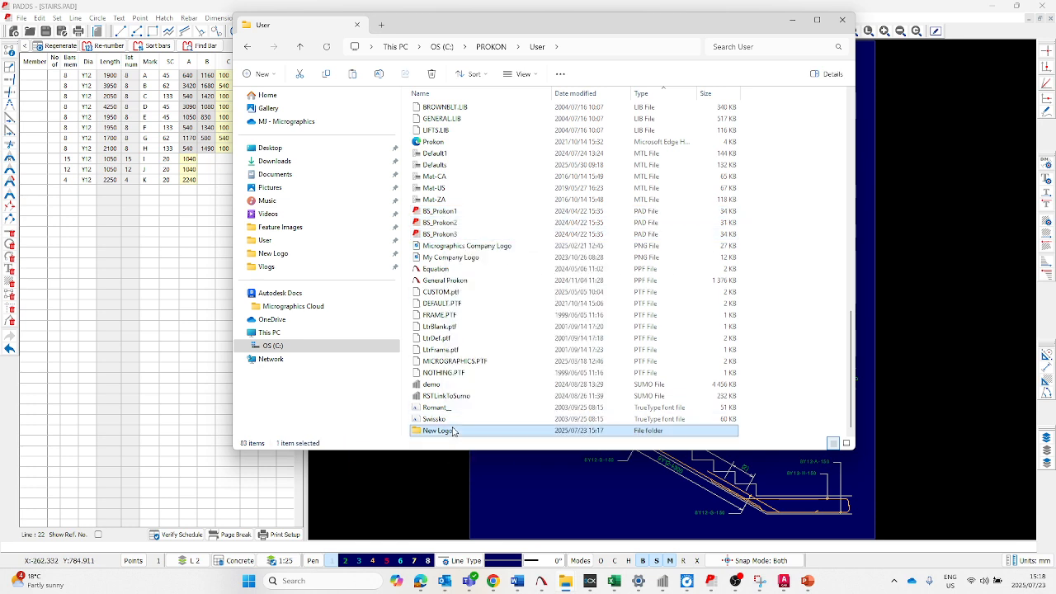
right_click(466, 166)
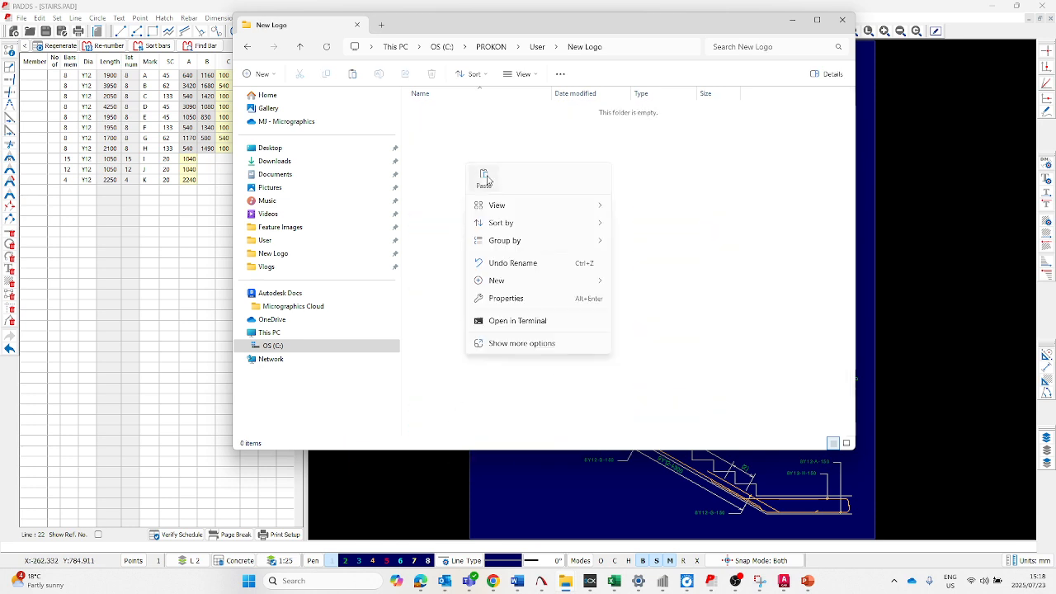
click(485, 180)
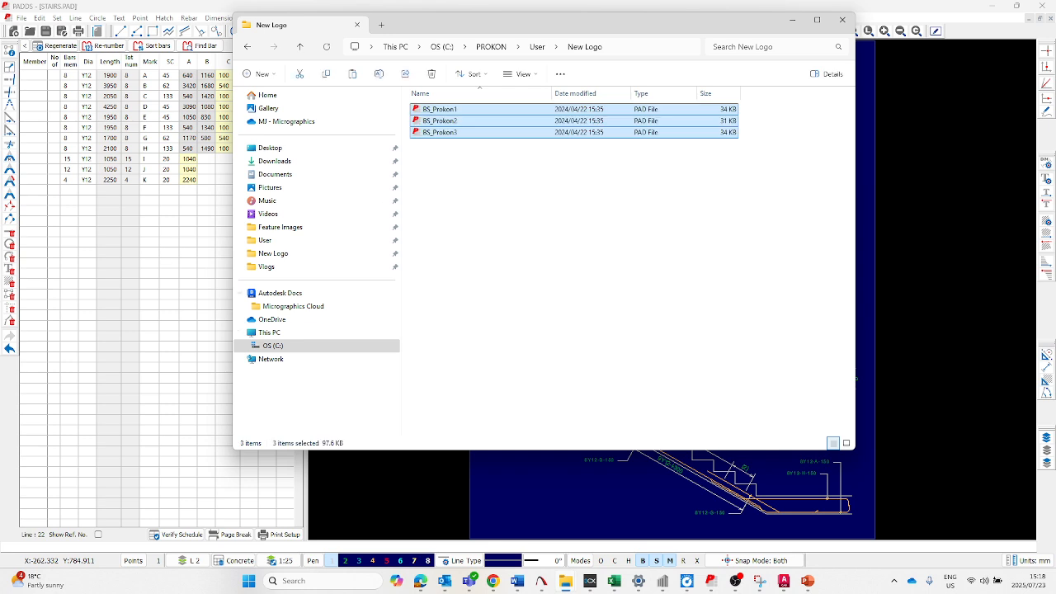
- Paste the Micrographics Company Logo bitmap file into the New Logo folder
key(super+d)
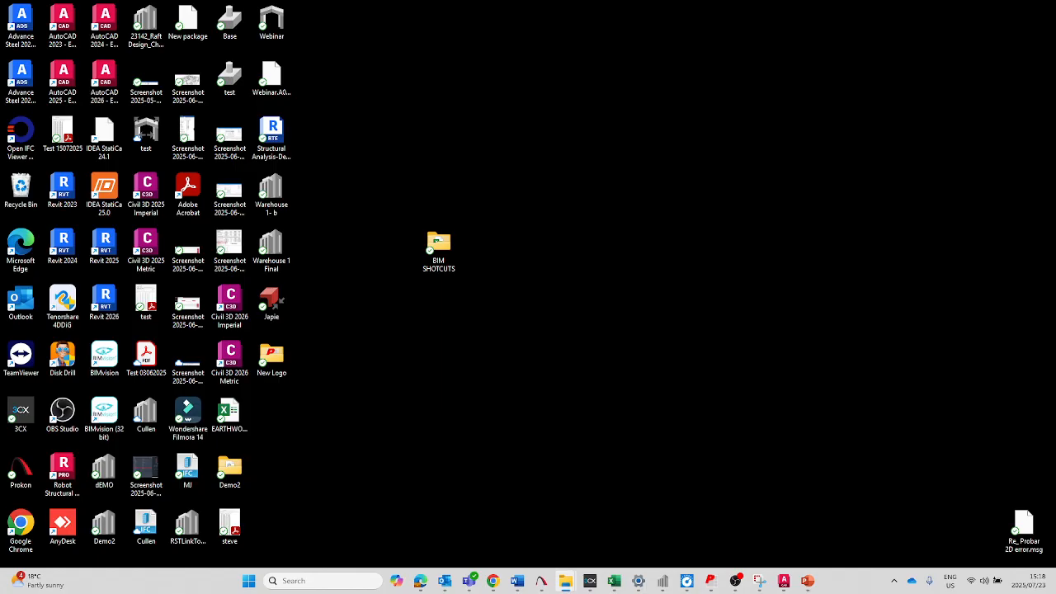
key(super+d)
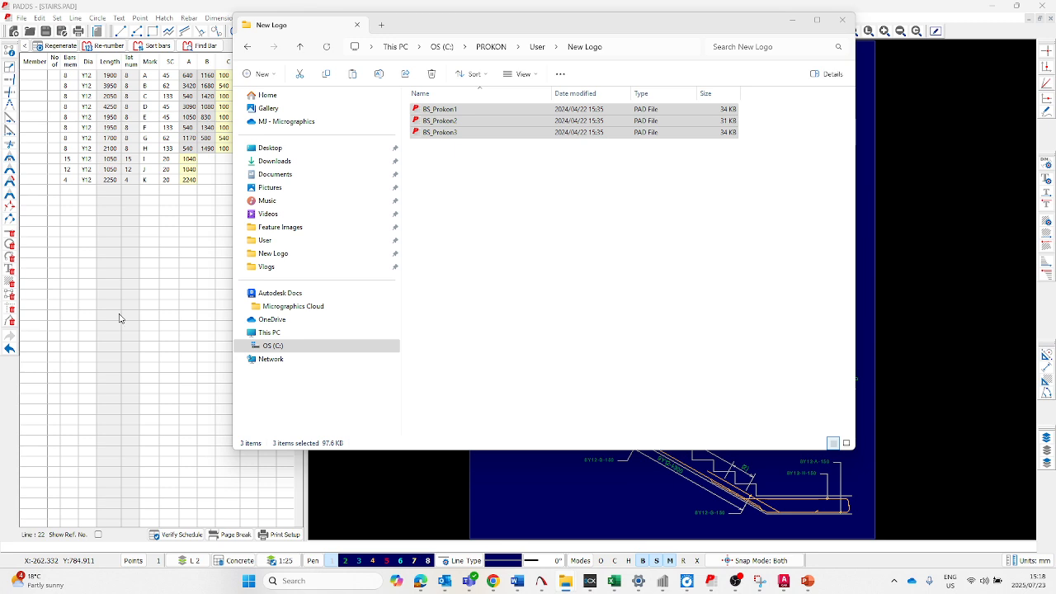
right_click(525, 236)
click(541, 245)
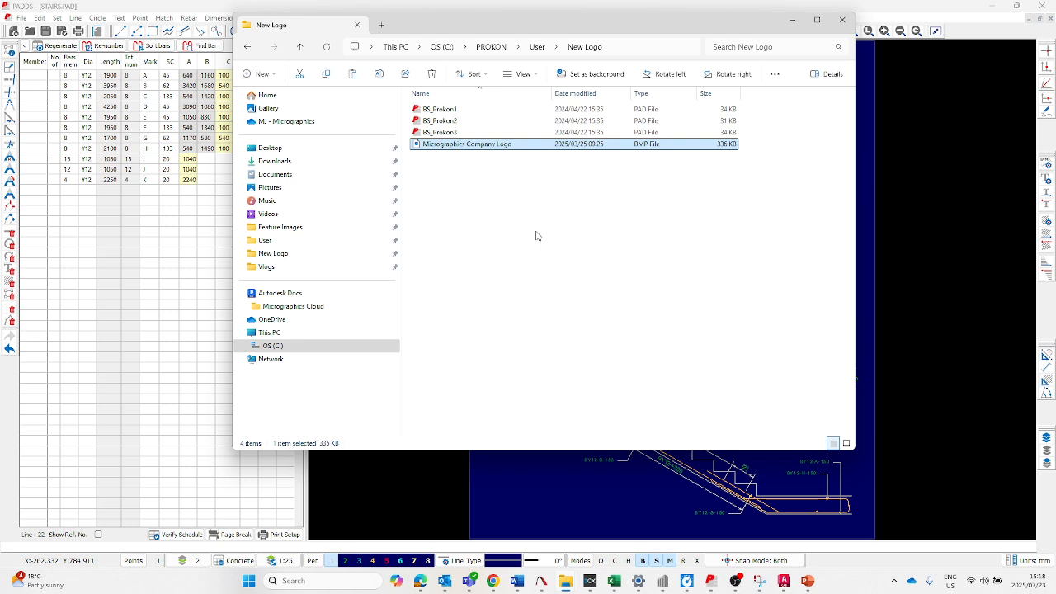
- Rename the copied BS_Prokon1 template as BS_Prokon New Logo 1
right_click(452, 111)
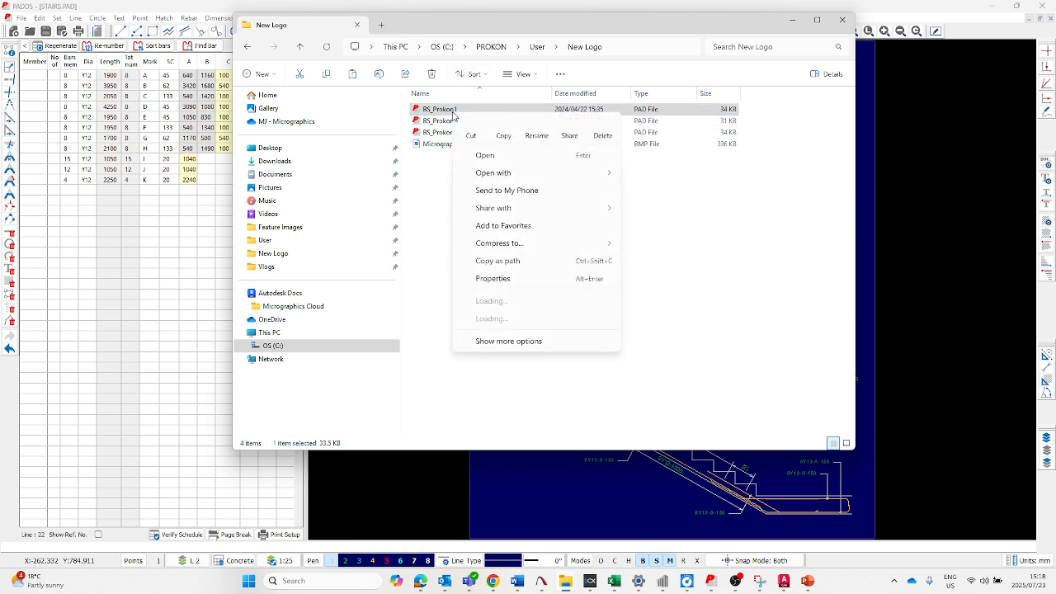
click(440, 213)
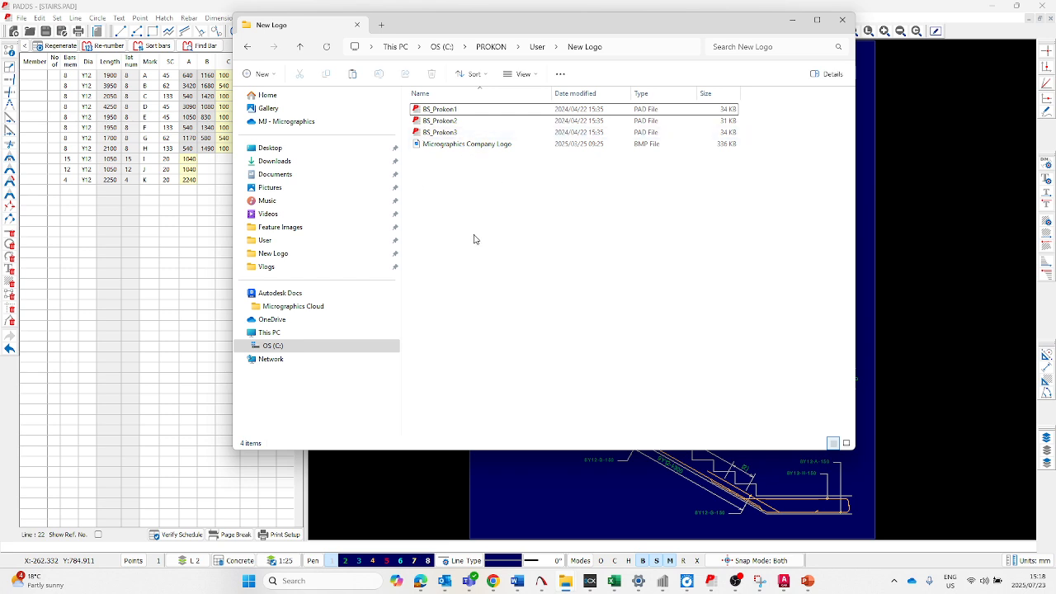
right_click(450, 110)
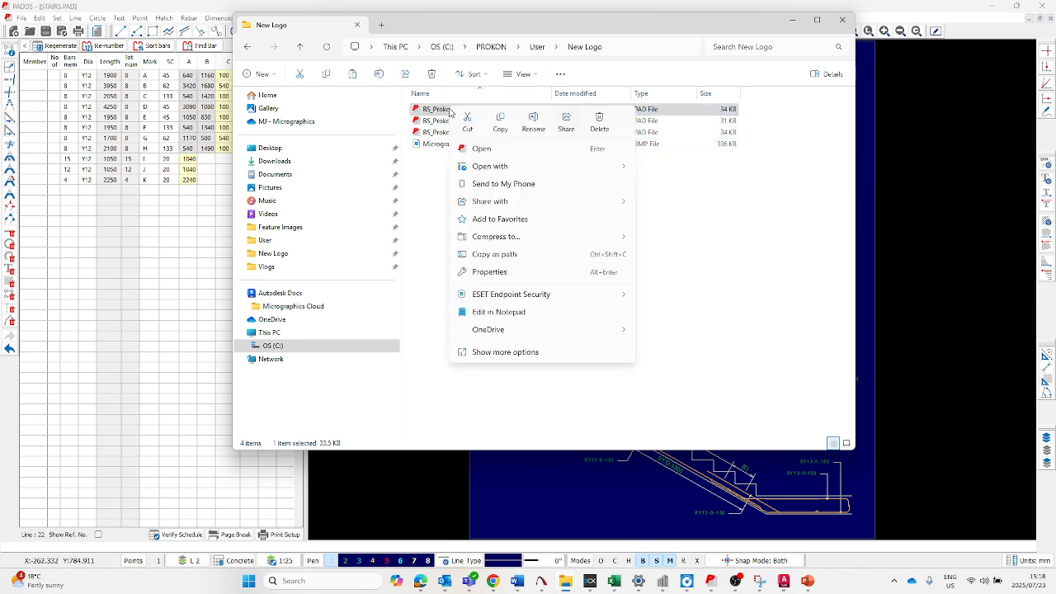
click(534, 124)
key(End)
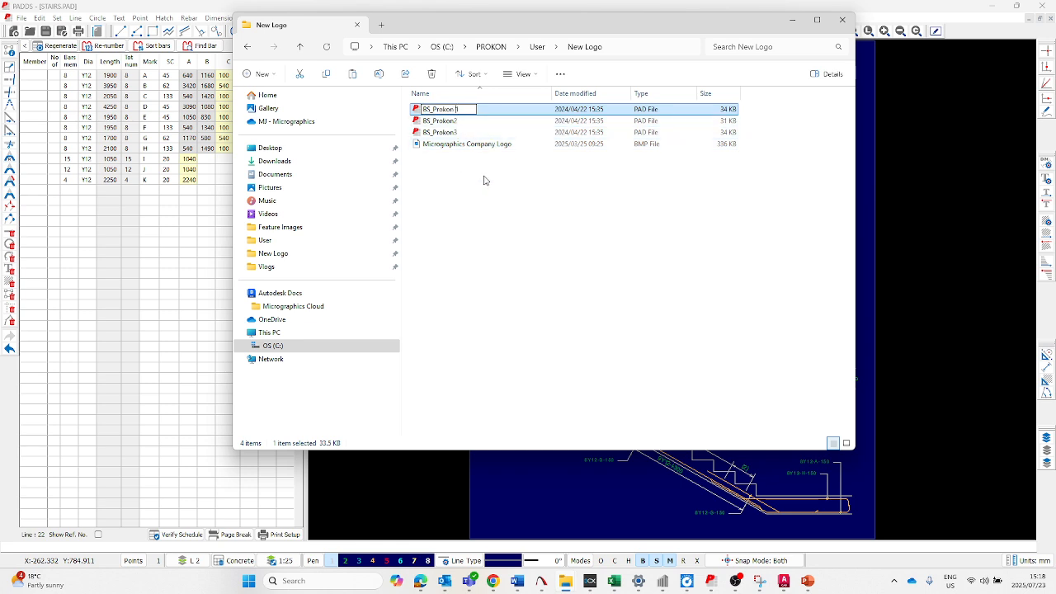
text(No Logo)
text(w Logo)
click(470, 196)
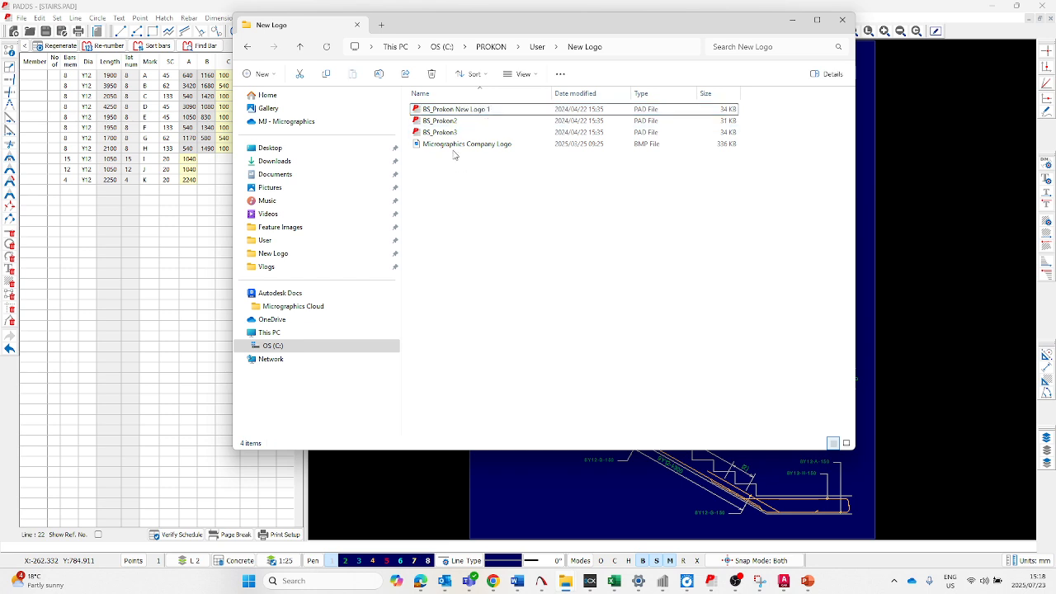
- Rename the copied BS_Prokon2 template as BS_Prokon New Logo 2
click(454, 125)
right_click(453, 125)
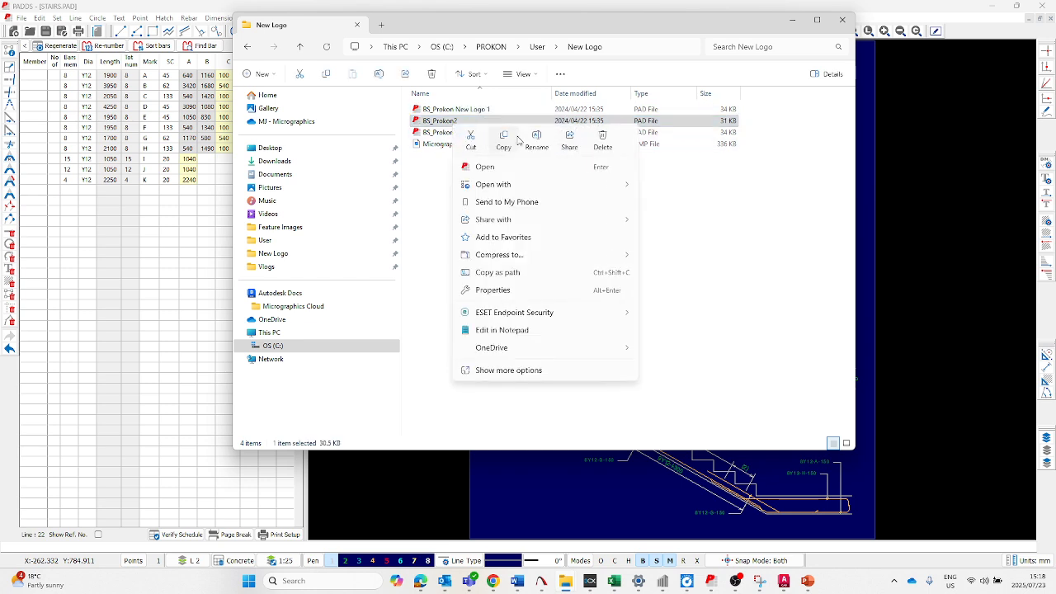
click(544, 138)
click(461, 122)
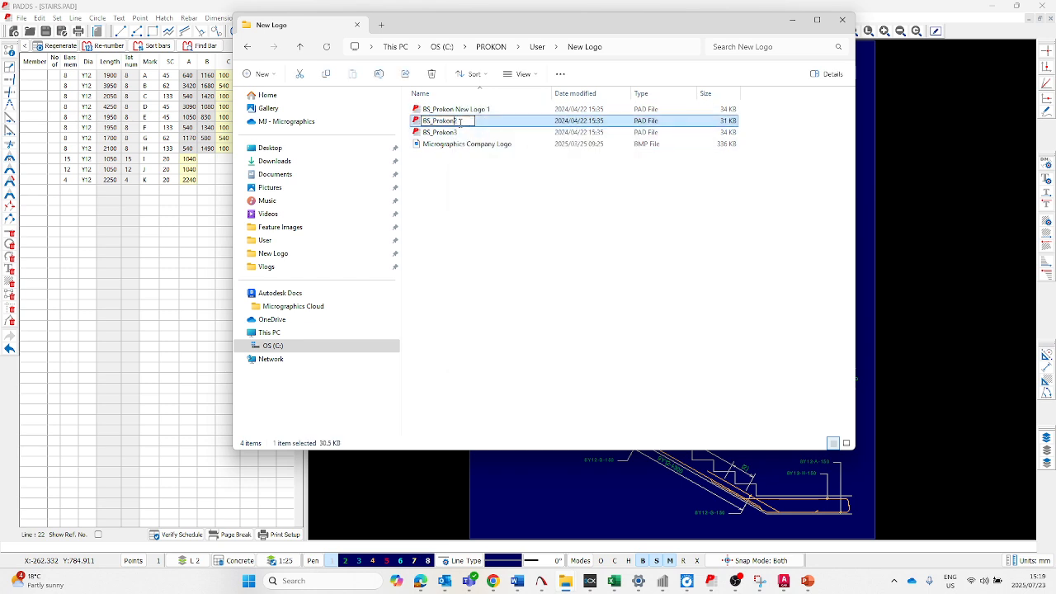
text(New Logo)
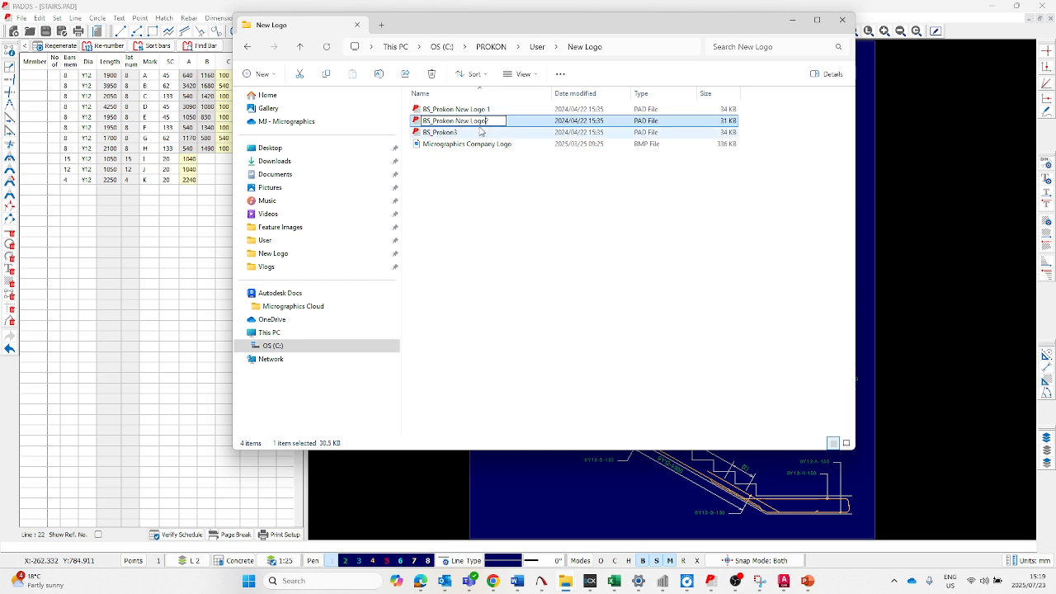
click(474, 157)
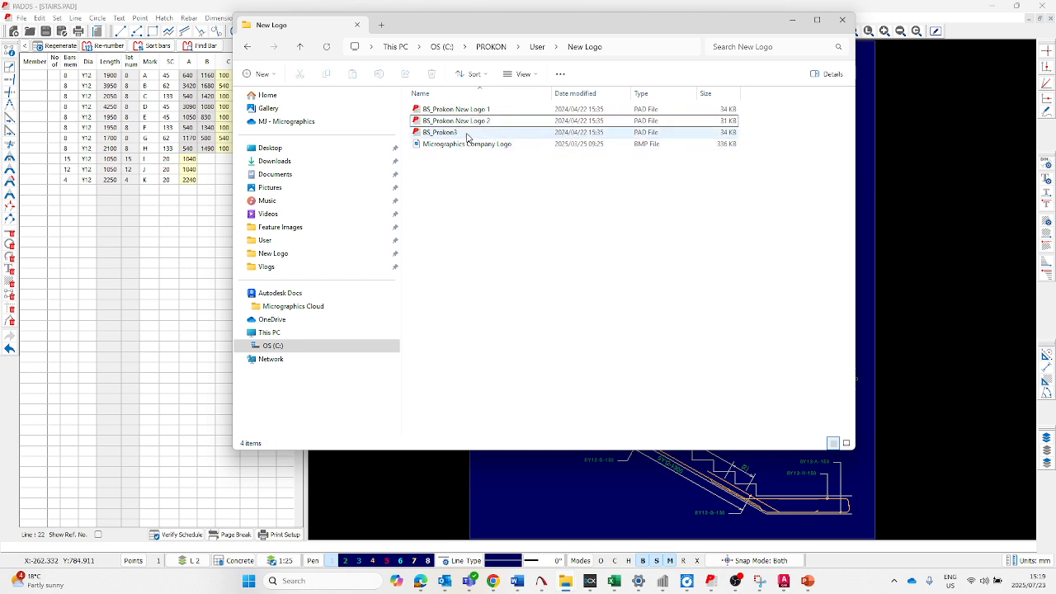
- Rename the copied BS_Prokon3 template as BS_Prokon New Logo 3
right_click(467, 134)
right_click(451, 134)
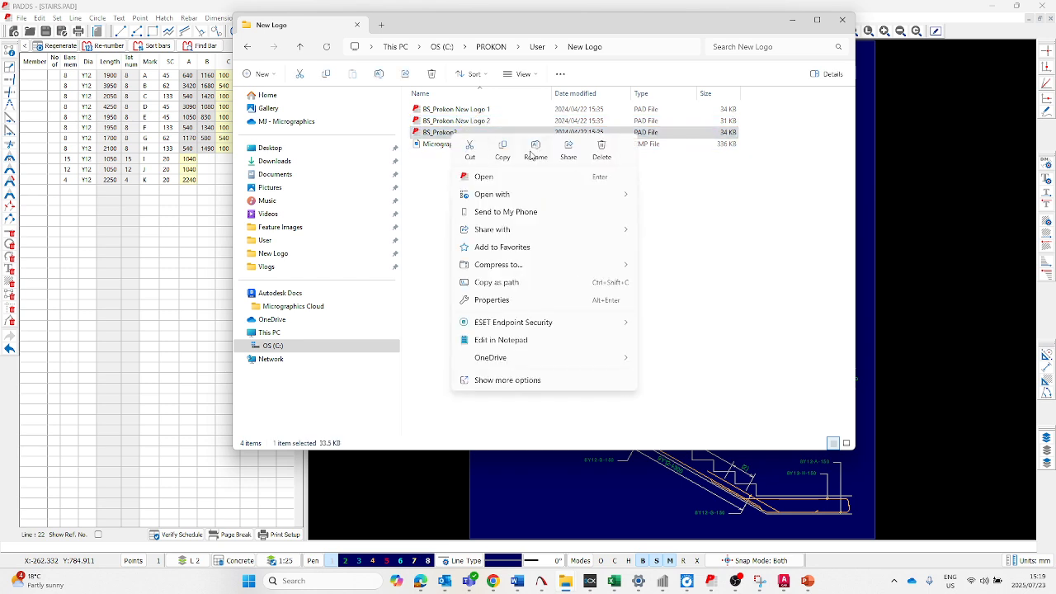
click(534, 153)
click(456, 133)
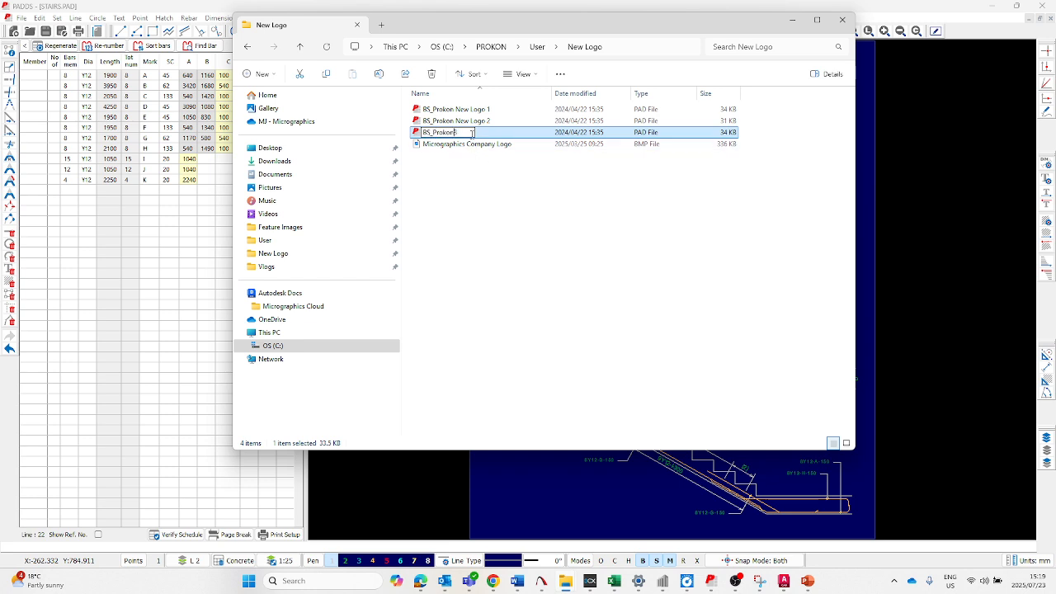
text(New Logo 3)
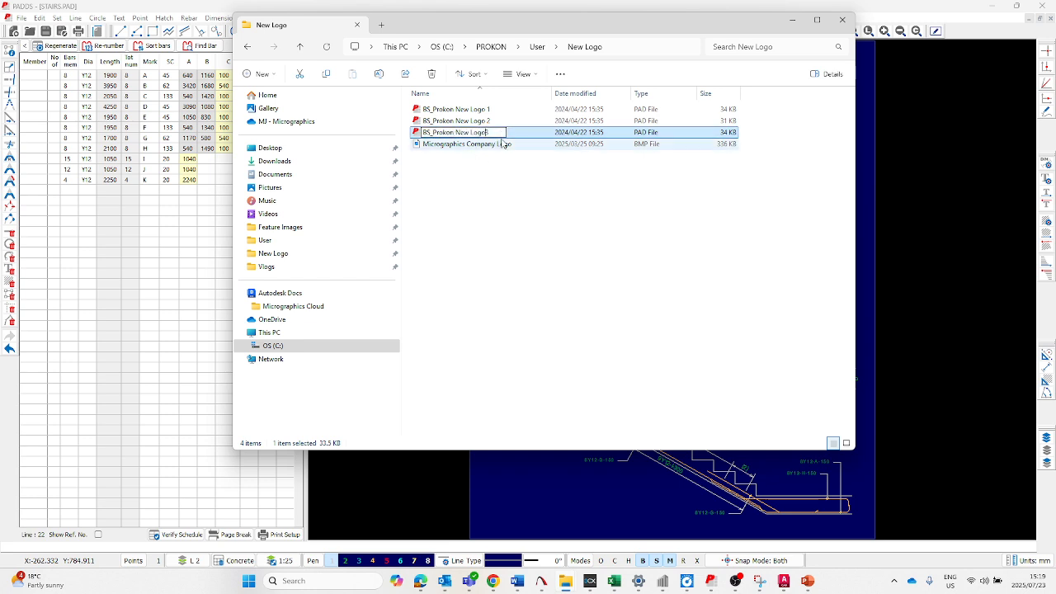
click(494, 226)
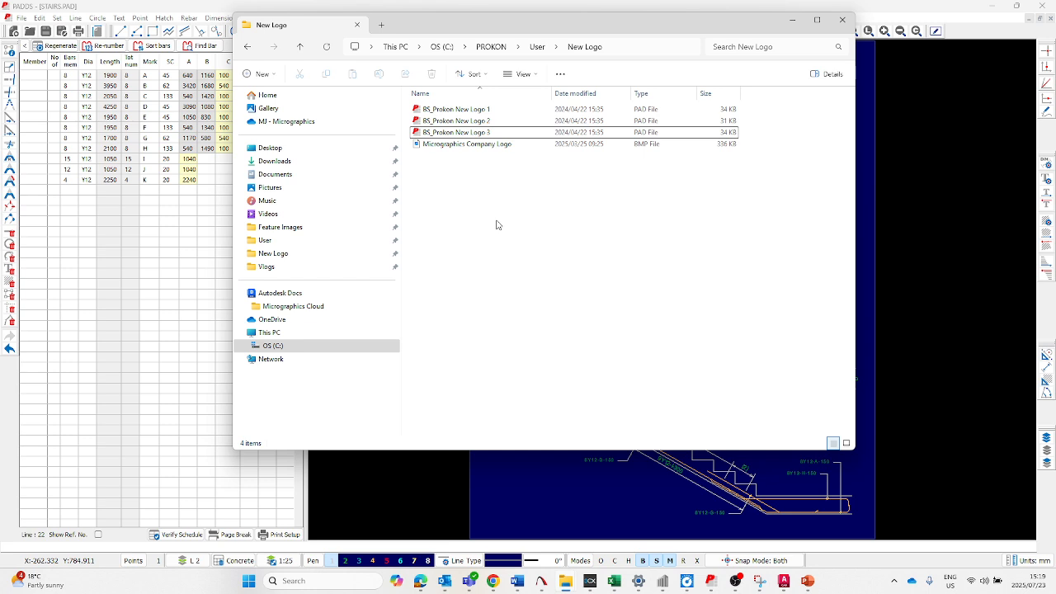
- Open the BS_Prokon New Logo 1 template in PADDS and minimise the File Explorer window
click(455, 109)
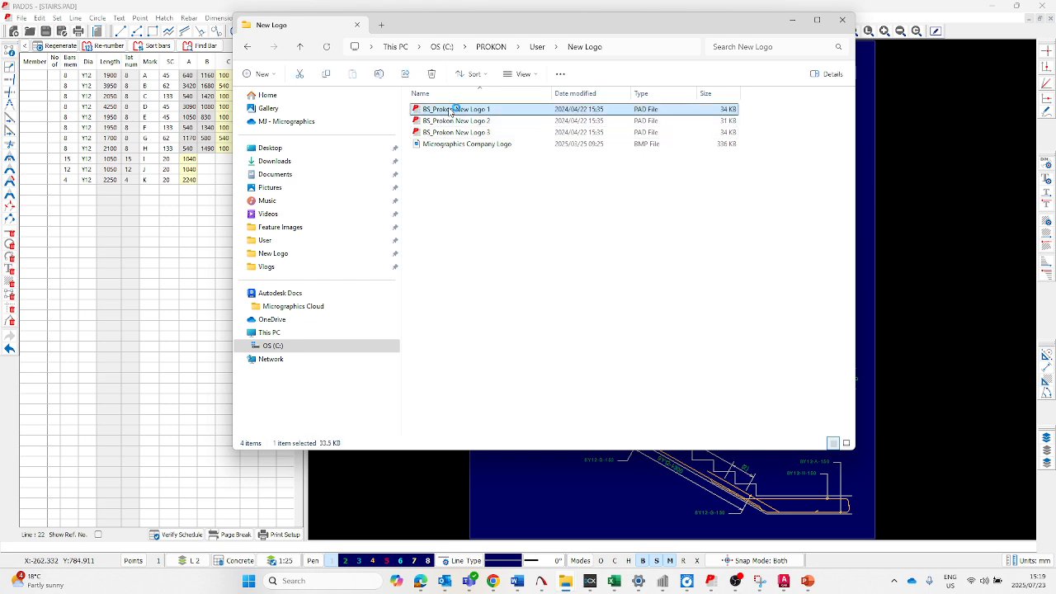
double_click(455, 118)
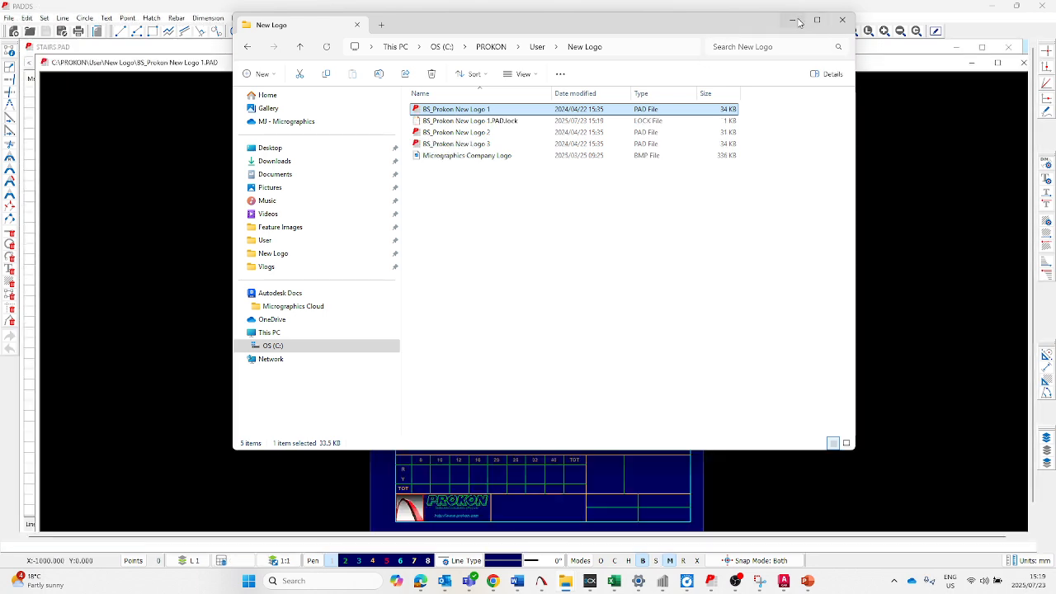
click(797, 19)
scroll(528, 297, down, 1)
scroll(517, 412, up, 2)
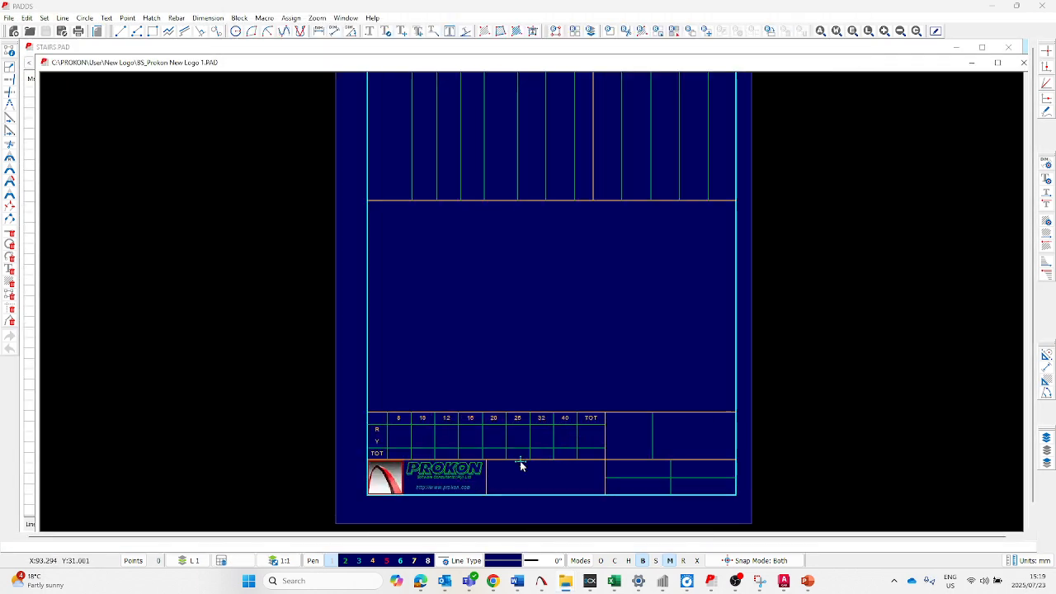
scroll(474, 376, down, 1)
scroll(464, 462, up, 3)
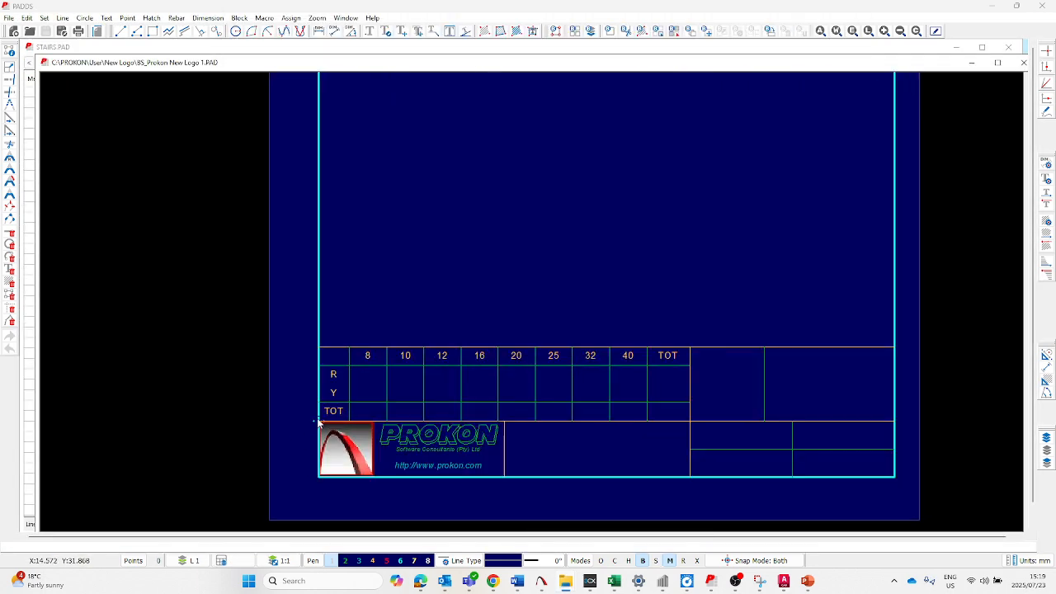
scroll(426, 471, up, 1)
scroll(450, 467, up, 1)
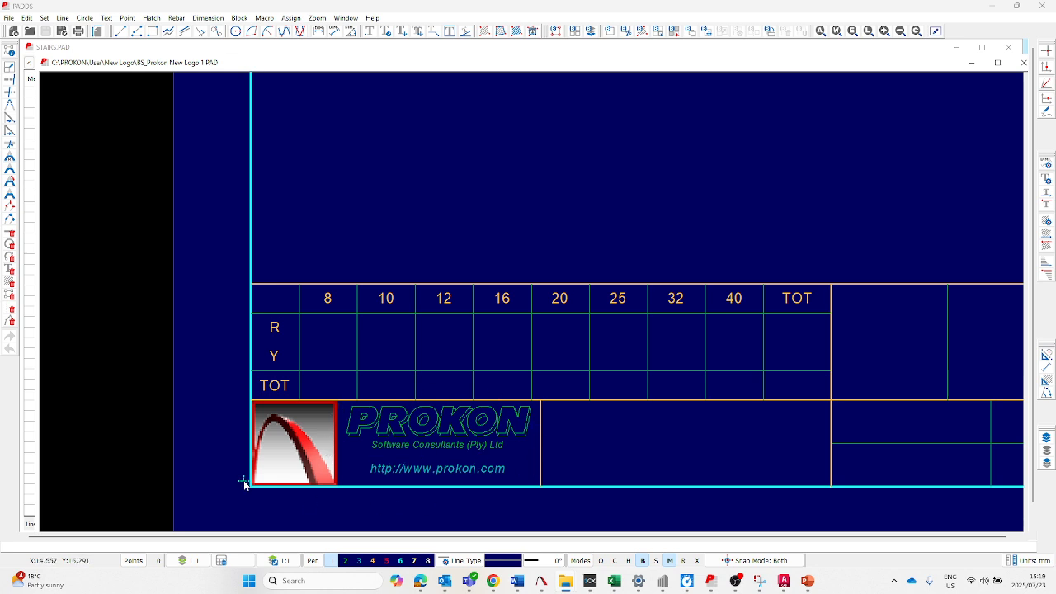
click(409, 456)
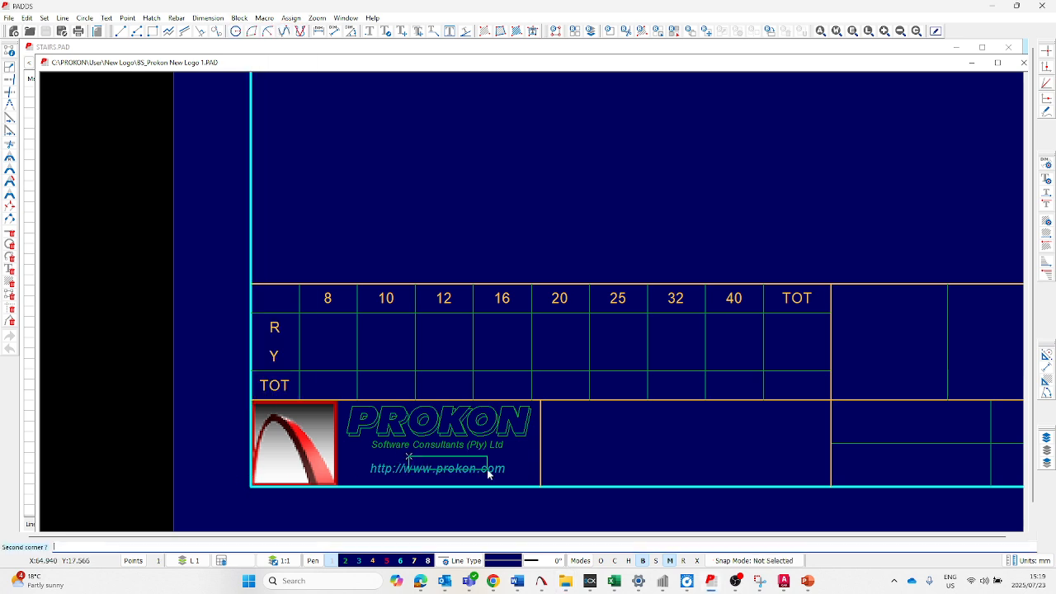
click(493, 472)
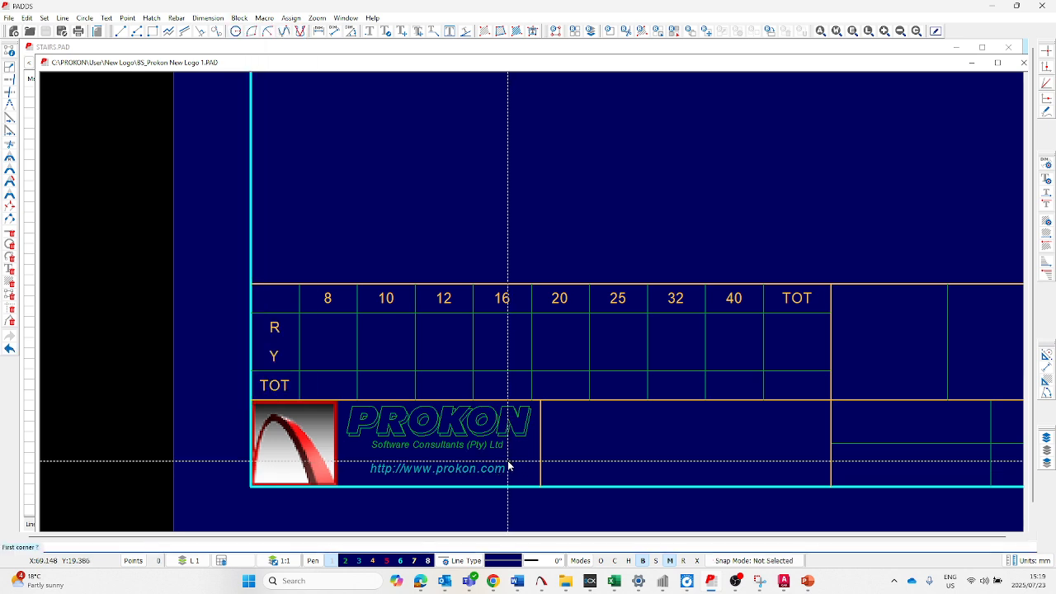
click(464, 482)
key(alt+b)
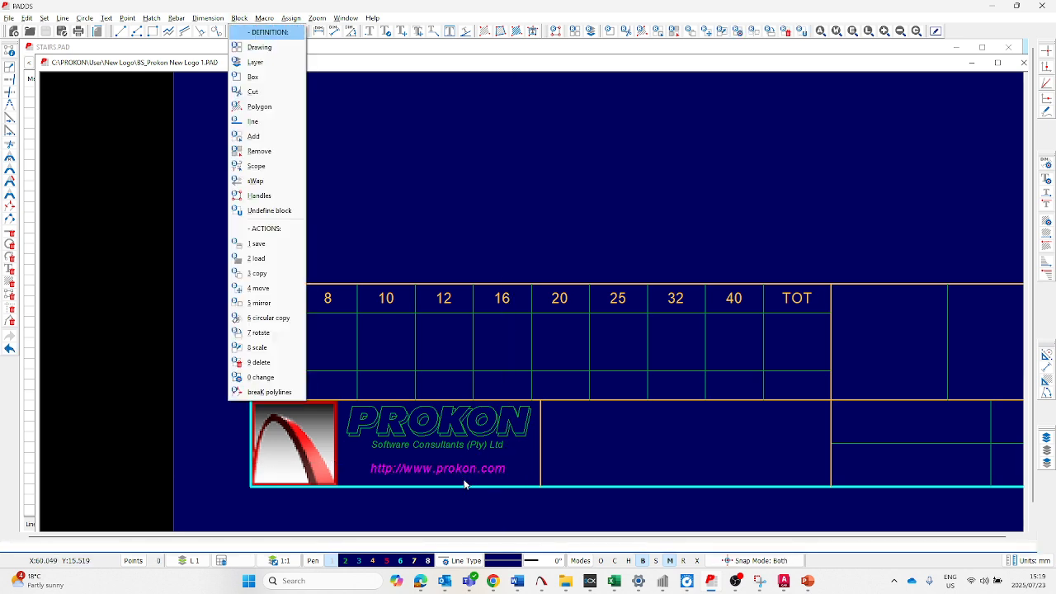
key(Up)
key(Up)
key(Up)
key(Up)
key(Up)
key(Up)
key(Up)
key(Up)
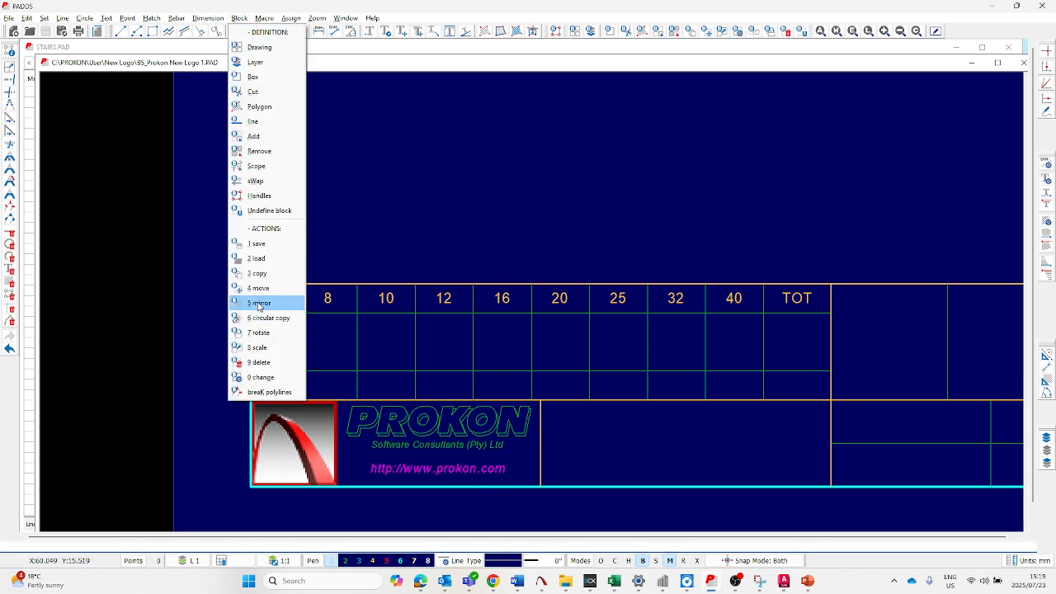
key(Return)
click(368, 463)
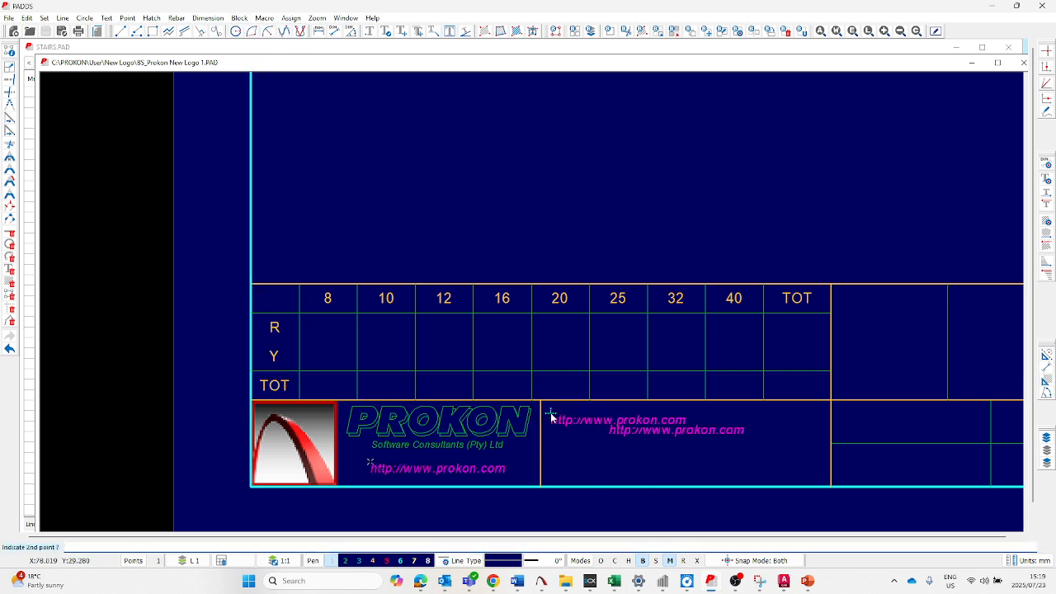
click(549, 408)
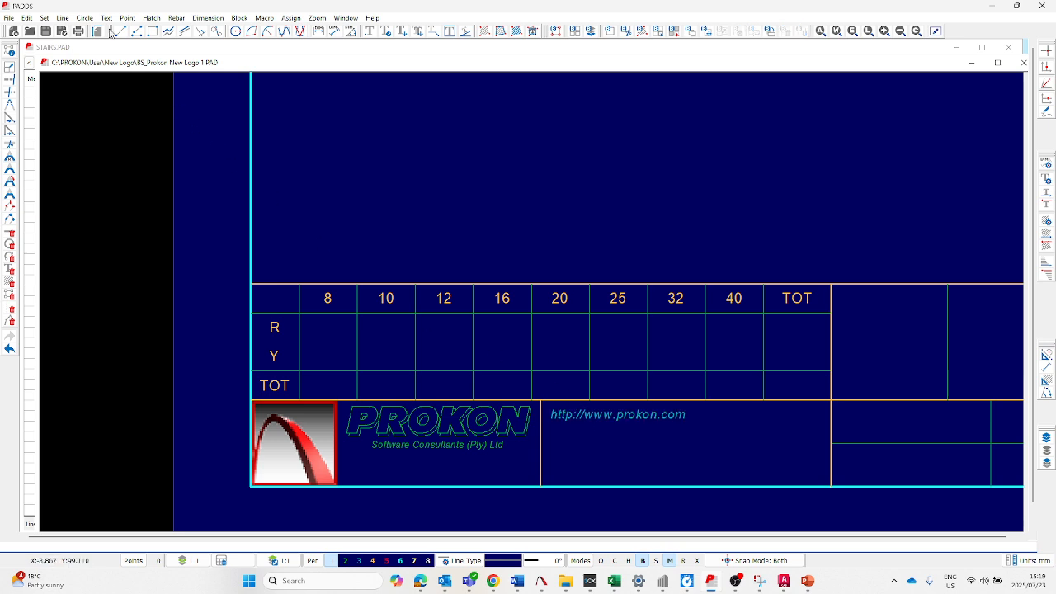
click(28, 17)
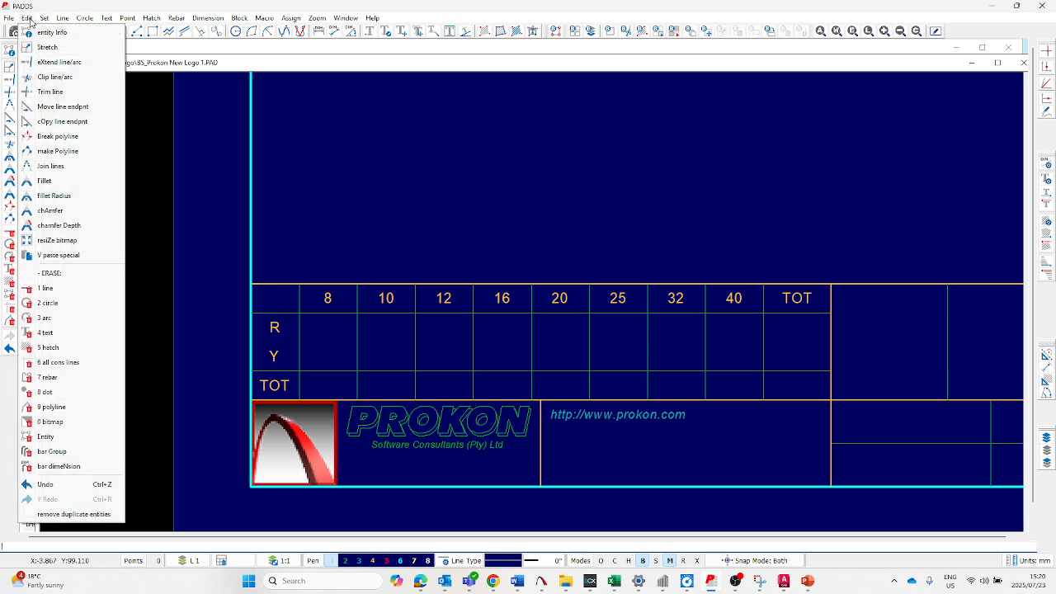
mouse_move(129, 17)
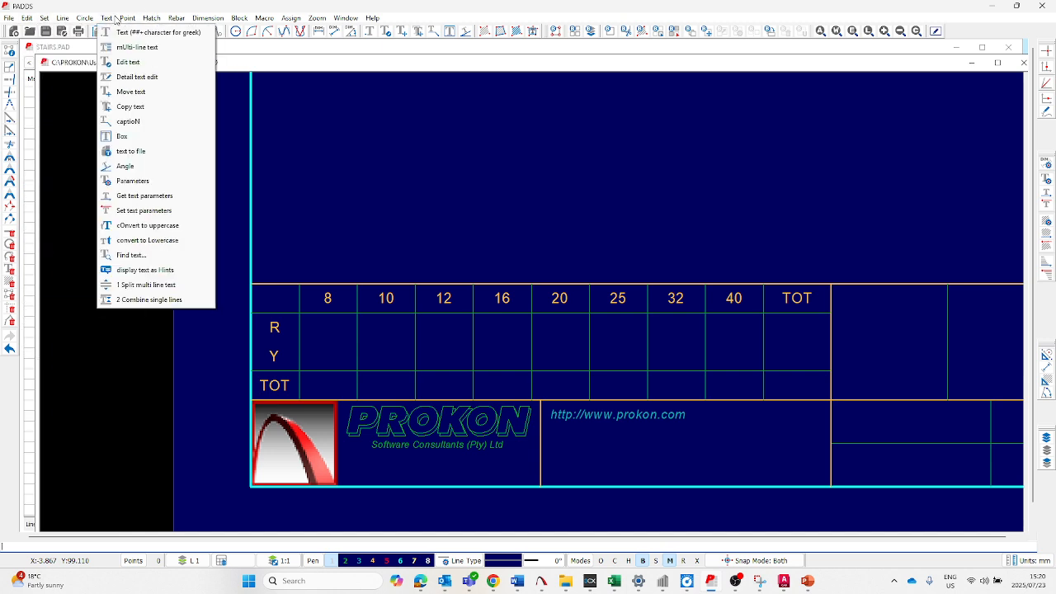
click(128, 62)
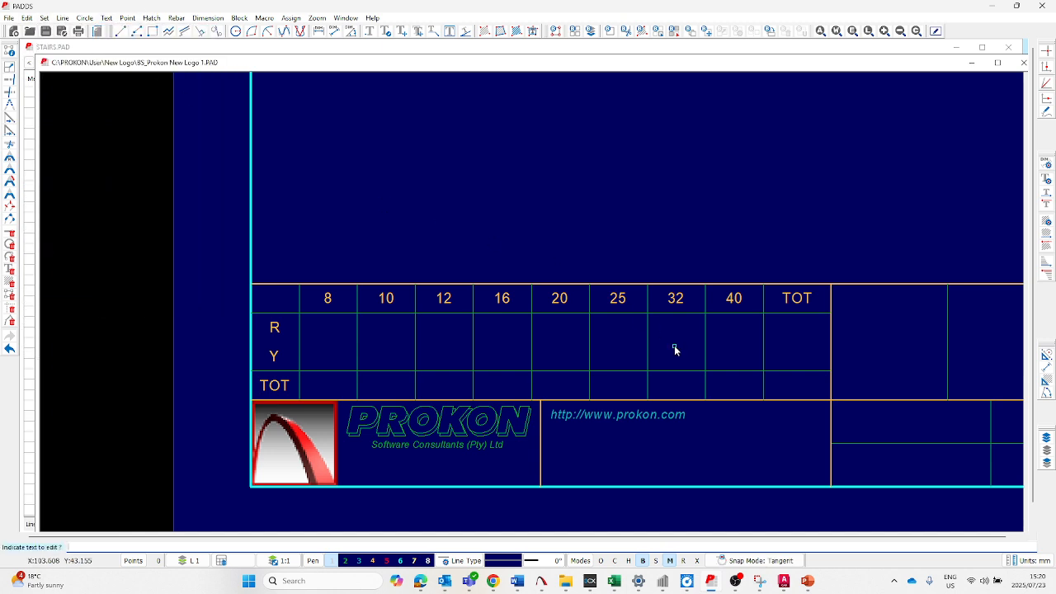
click(644, 414)
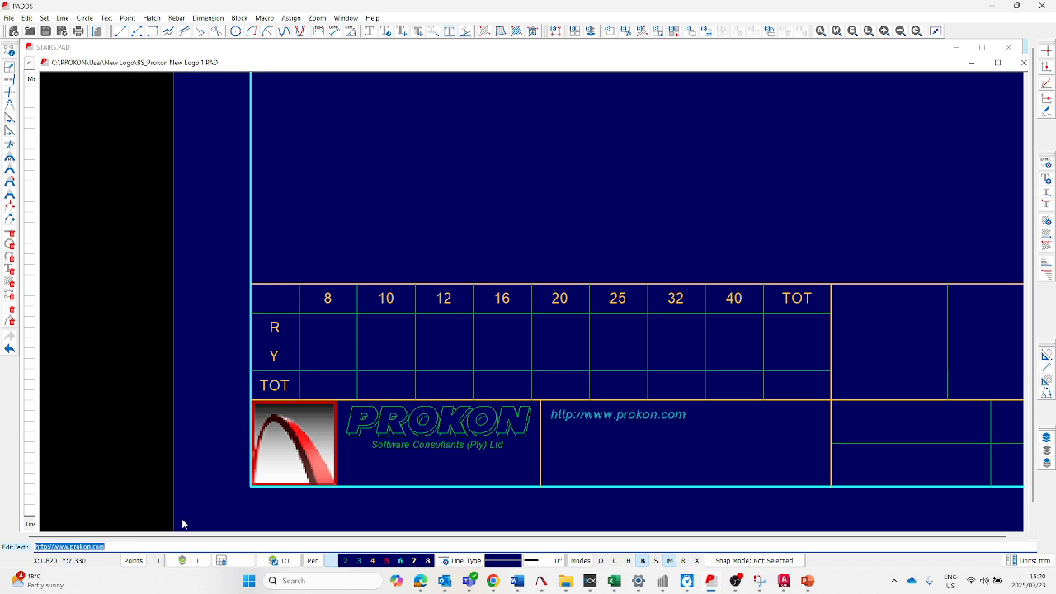
text(mM)
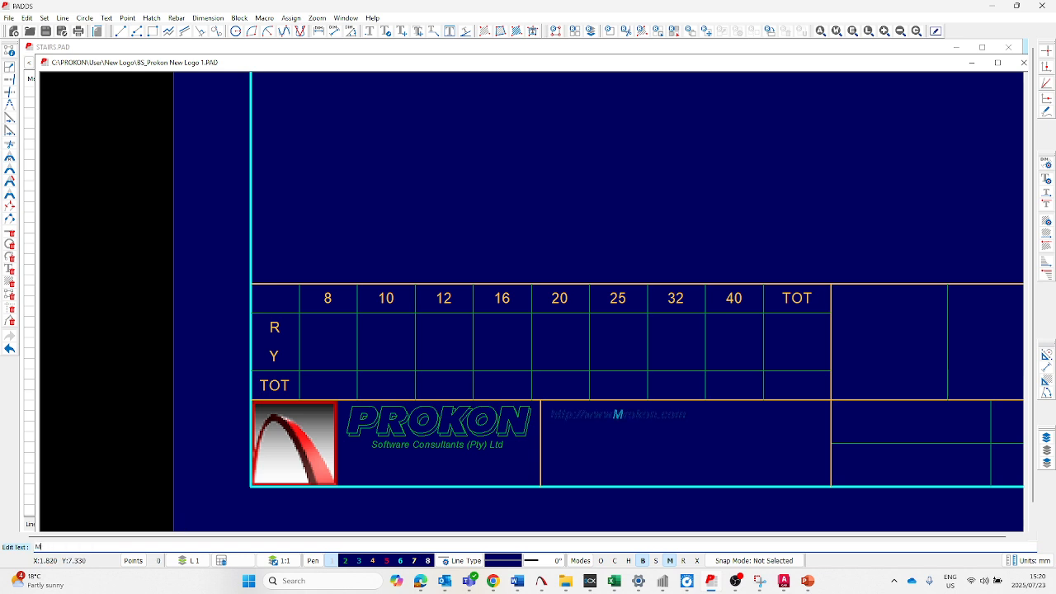
text(ICROGRAPHICS)
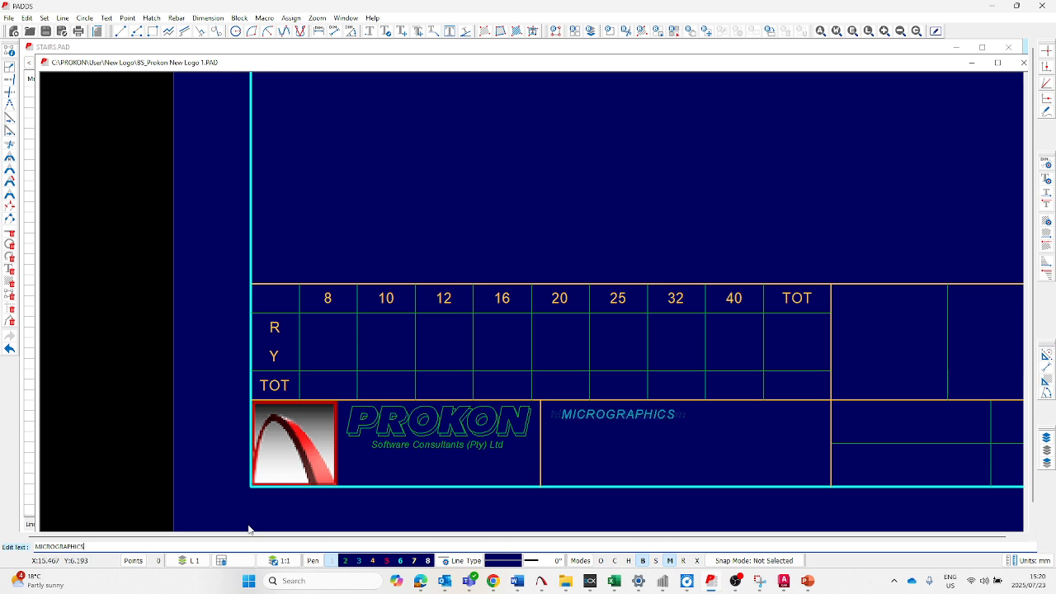
key(Return)
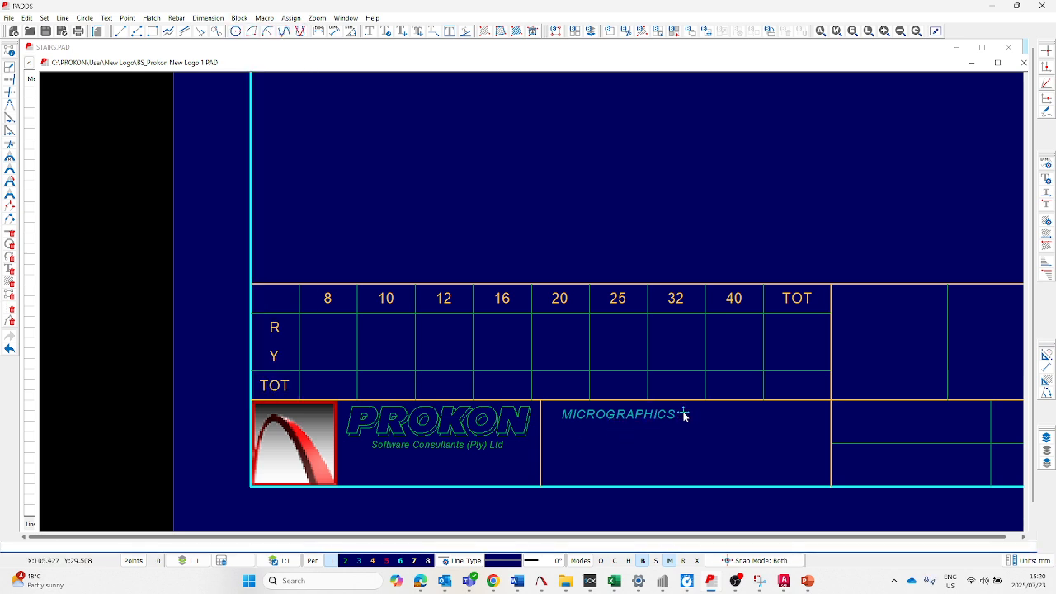
- Define the MICROGRAPHICS text as a block and copy it directly below the original in the same cell
key(alt+b)
key(b)
click(696, 412)
click(629, 433)
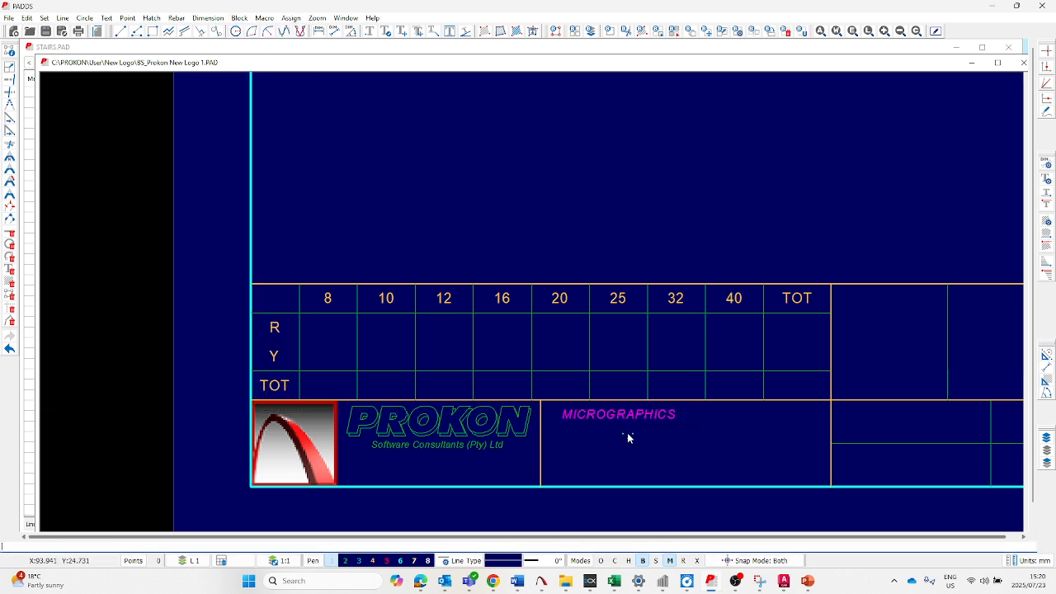
key(alt+b)
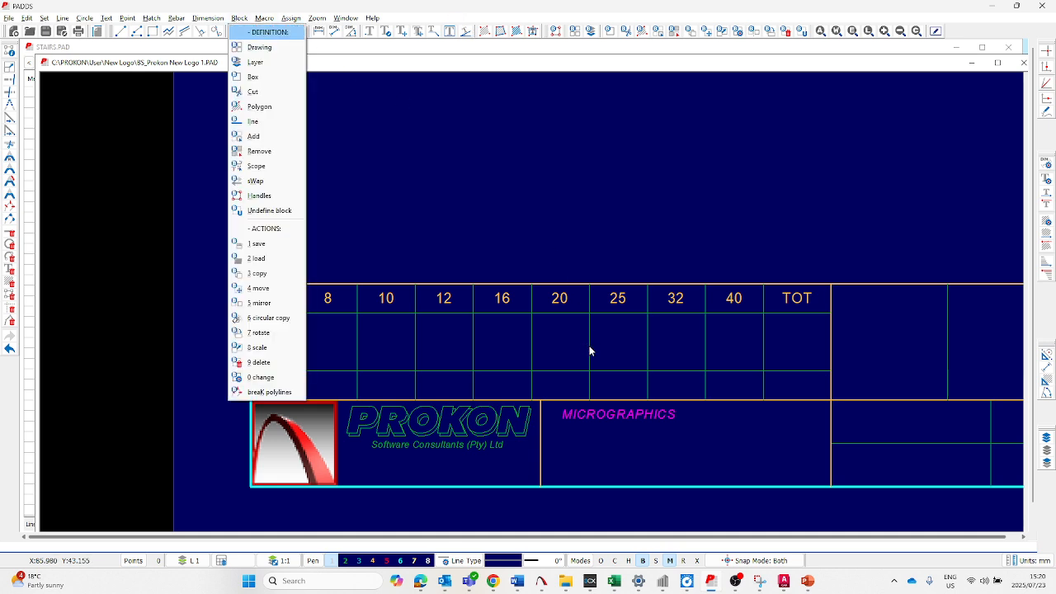
key(4)
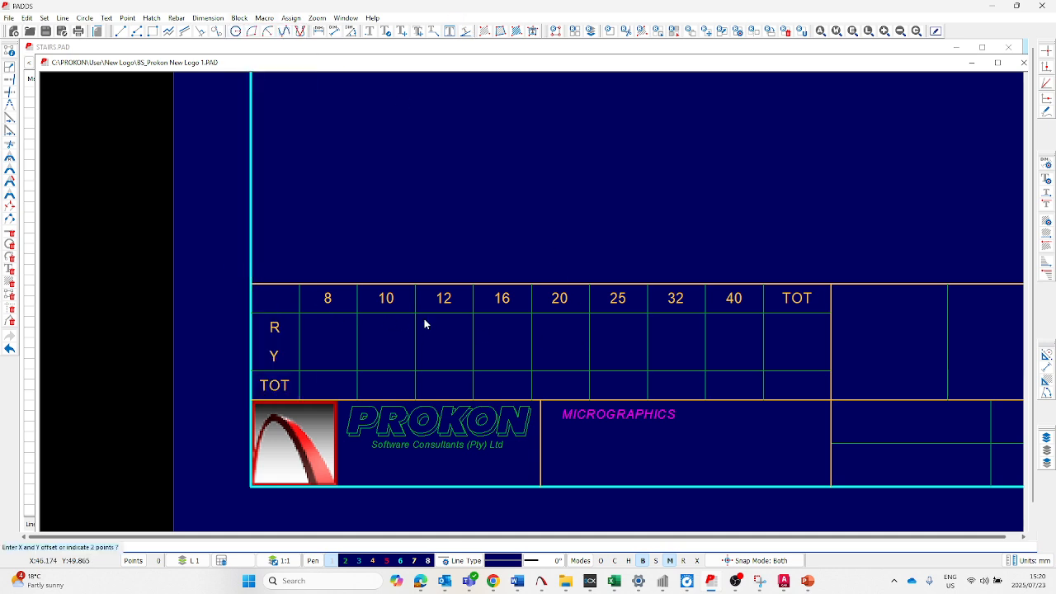
click(561, 408)
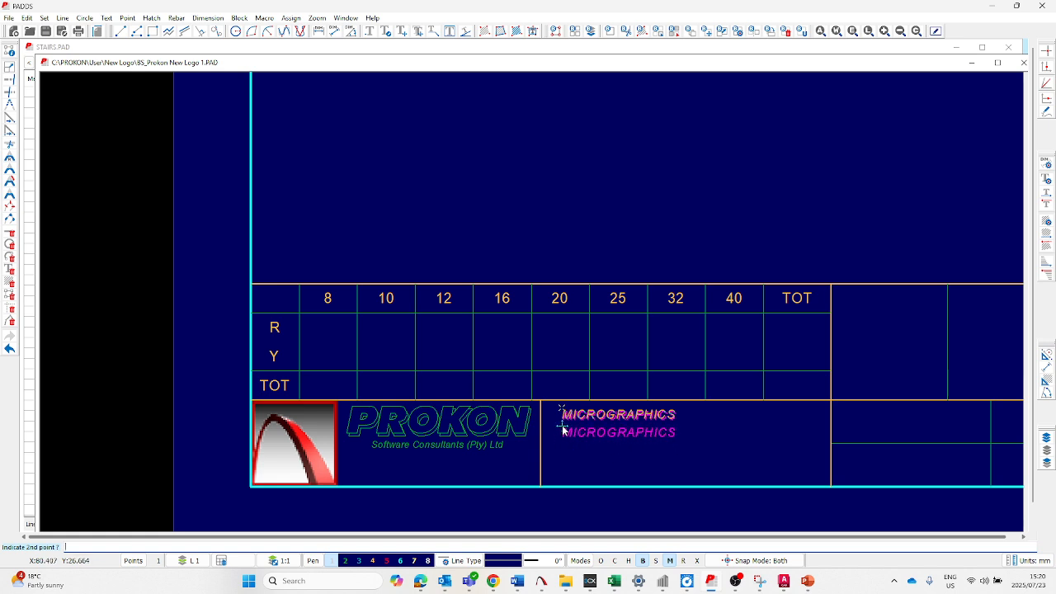
click(562, 424)
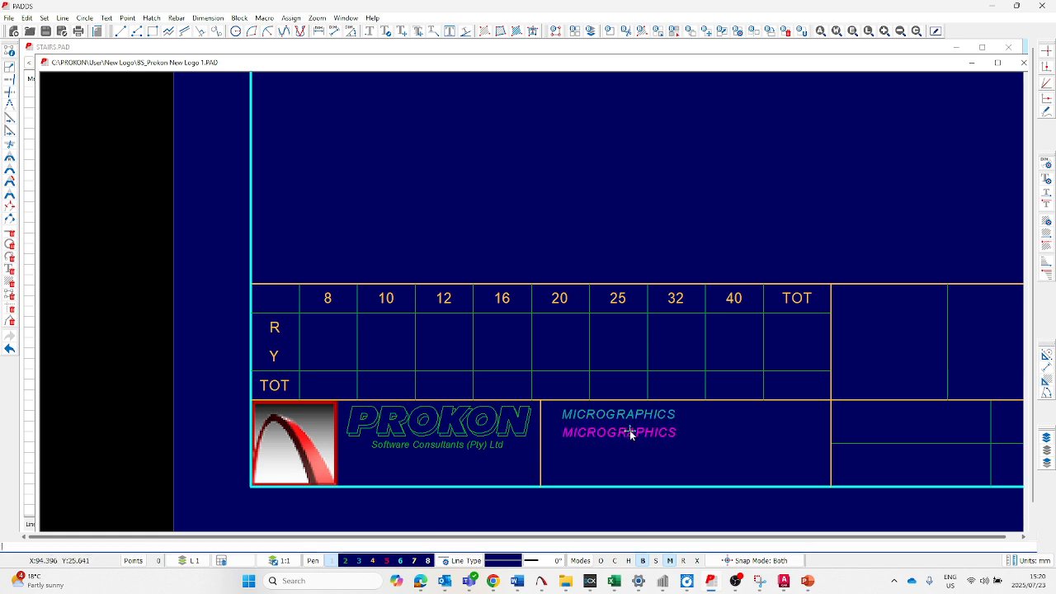
click(107, 17)
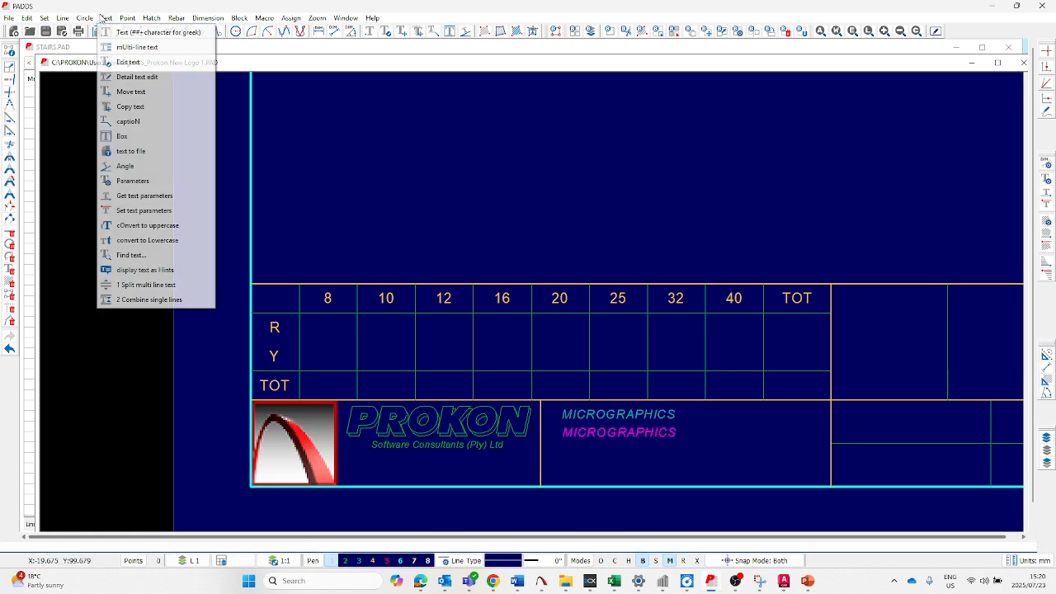
click(125, 63)
click(620, 432)
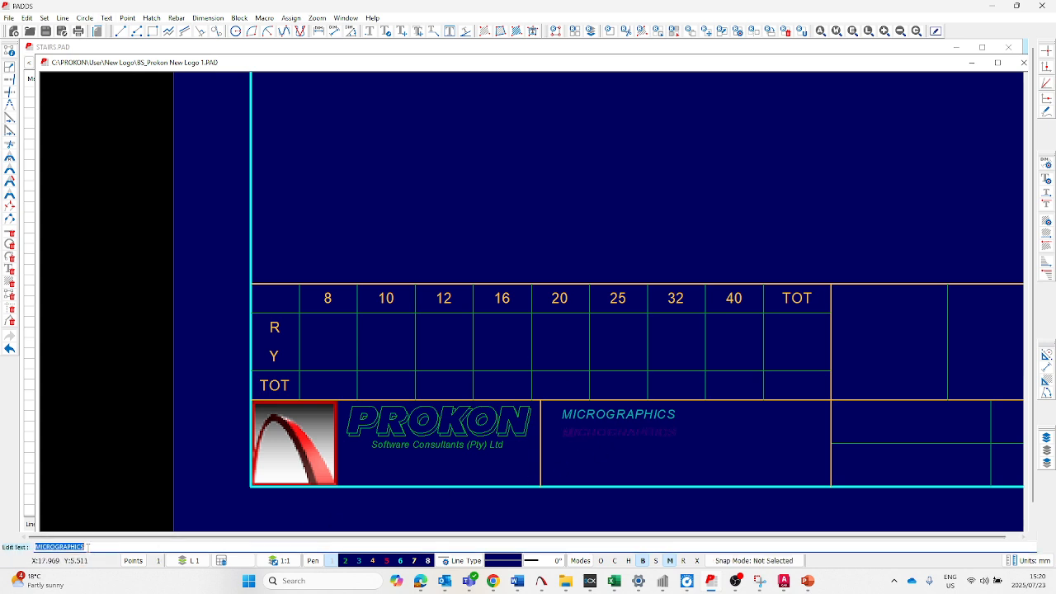
text(ww)
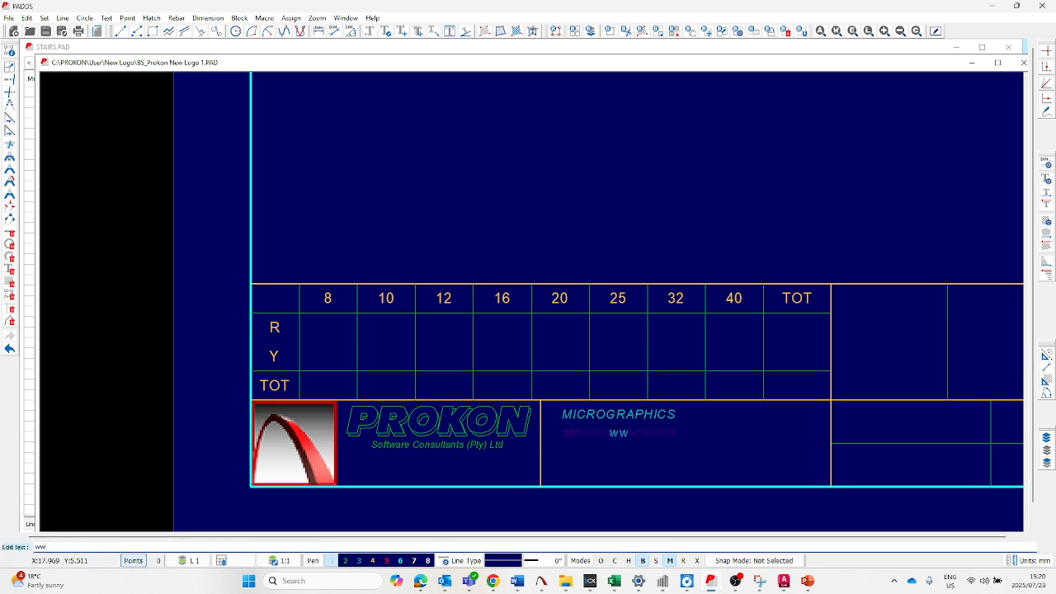
text(w.mgfx.co.za)
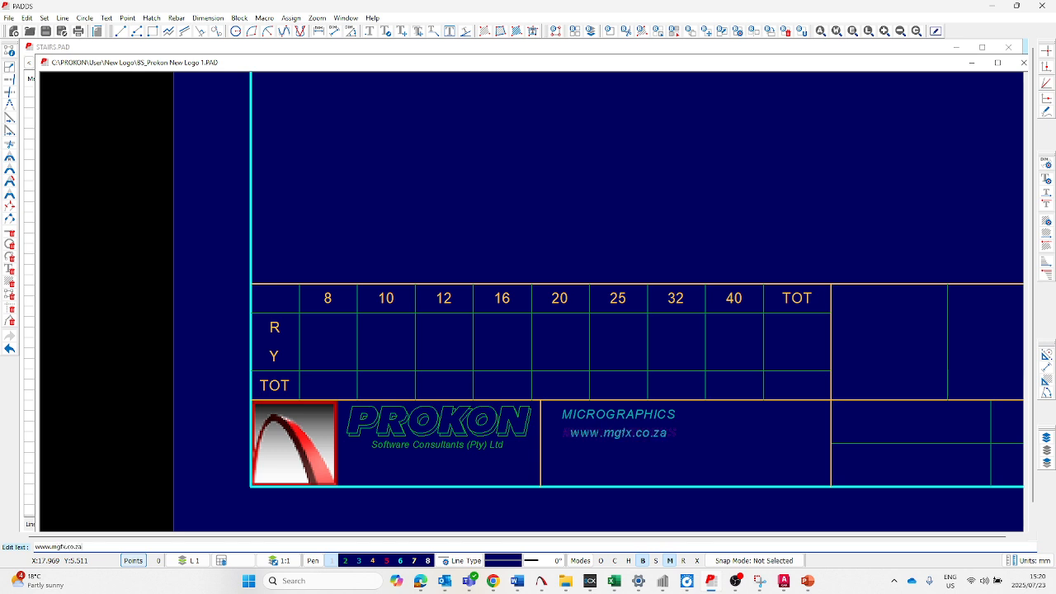
key(Return)
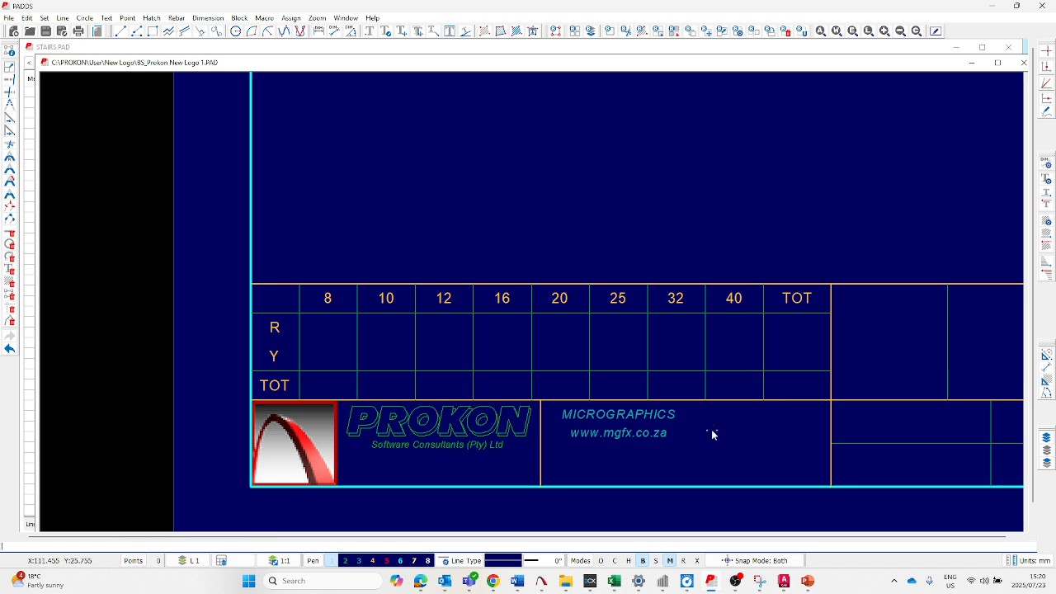
click(685, 433)
click(664, 434)
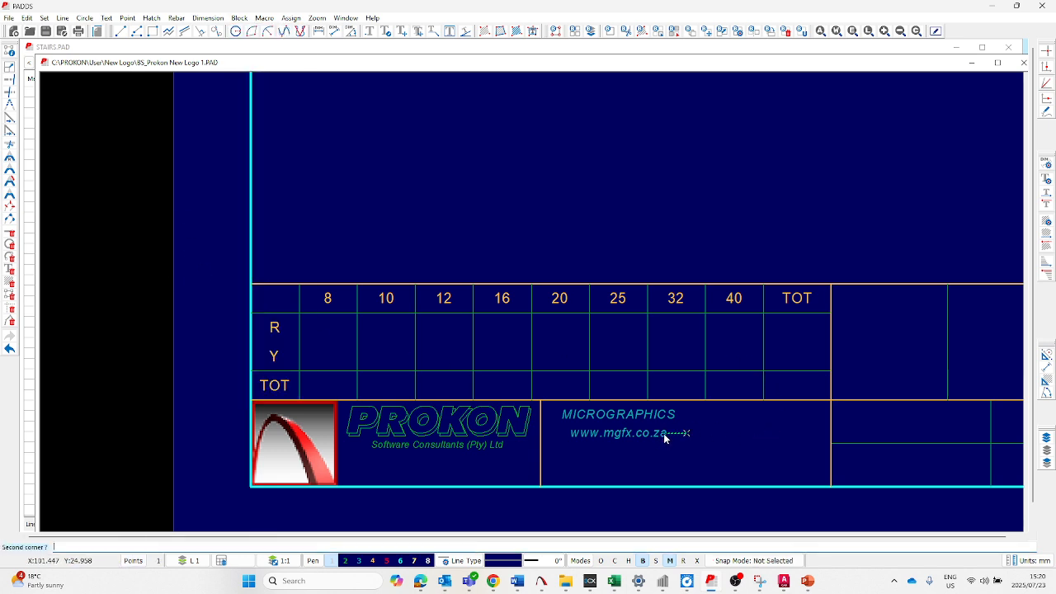
click(632, 451)
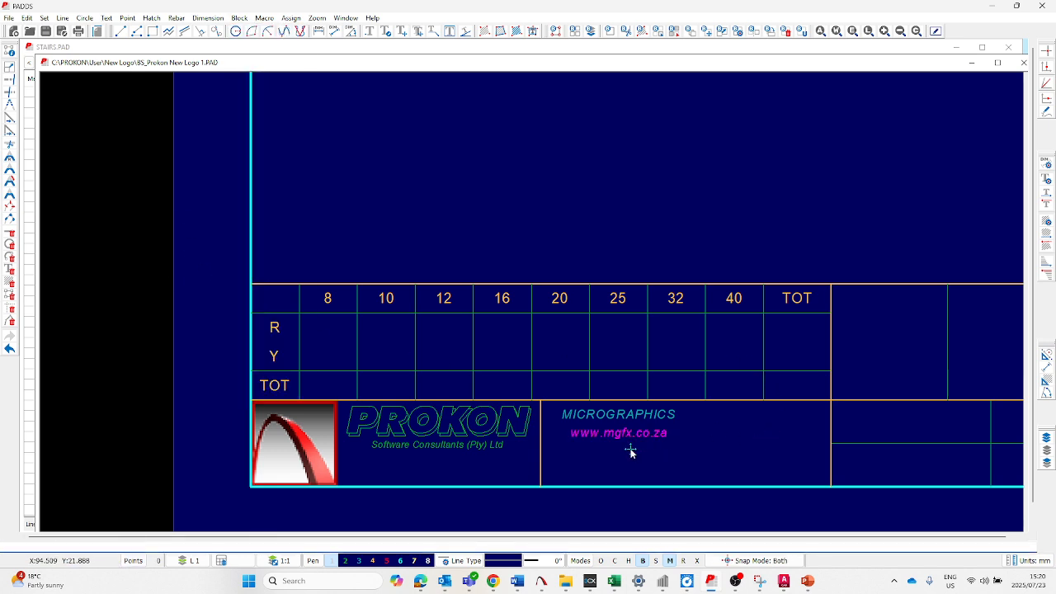
key(alt+b)
key(4)
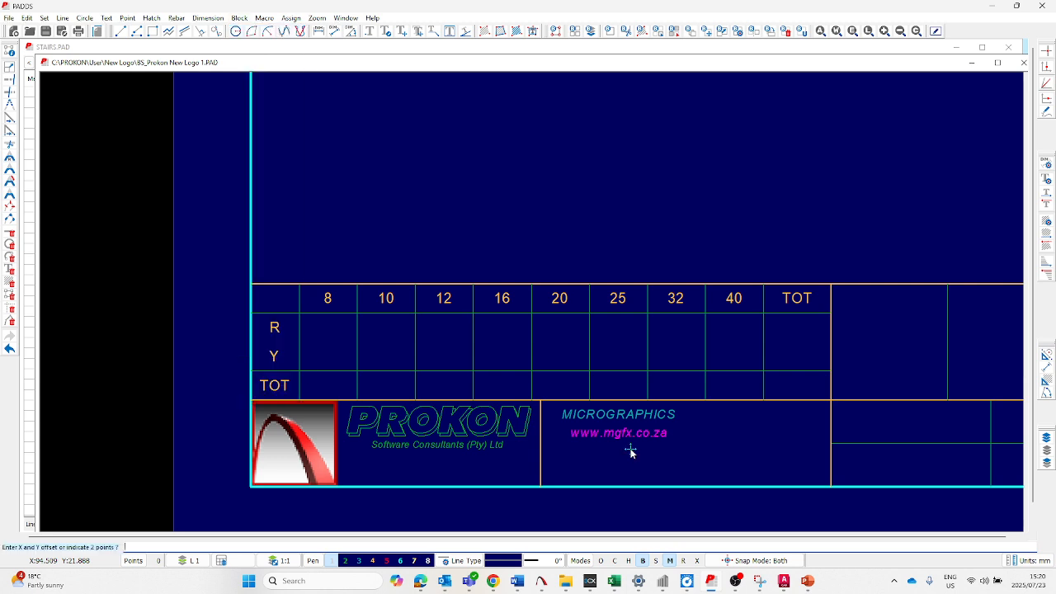
click(571, 435)
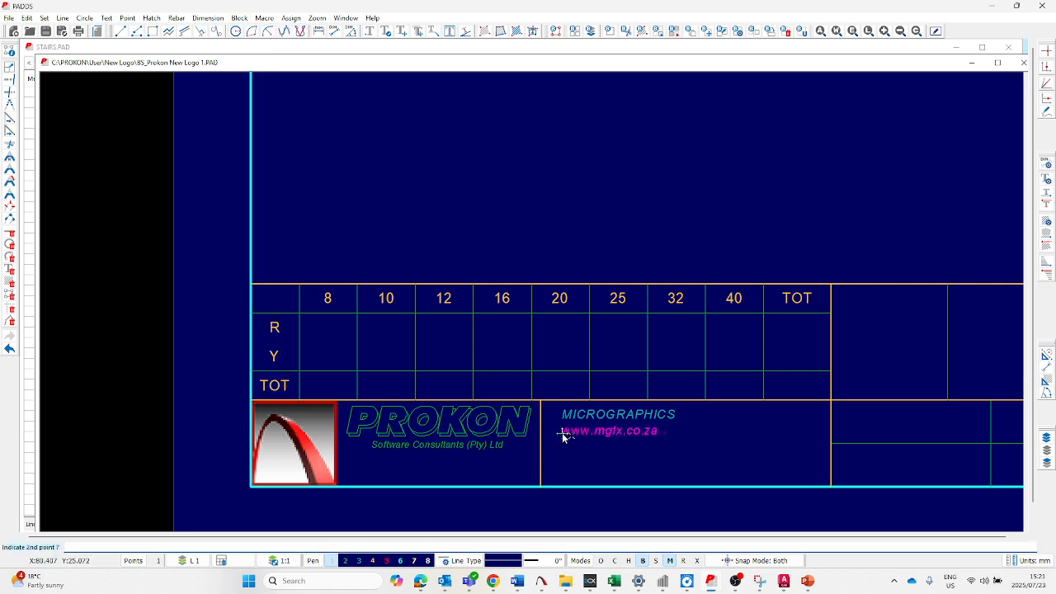
click(562, 433)
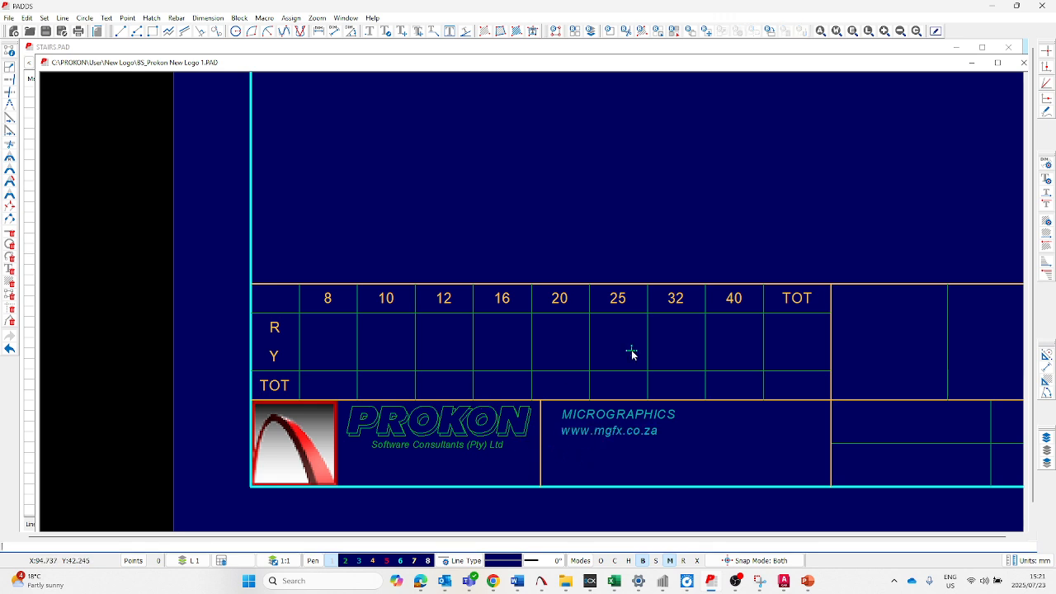
- Delete the PROKON lettering and the Software Consultants (Pty) Ltd line from the logo cell as a block
scroll(430, 398, down, 2)
scroll(426, 438, up, 2)
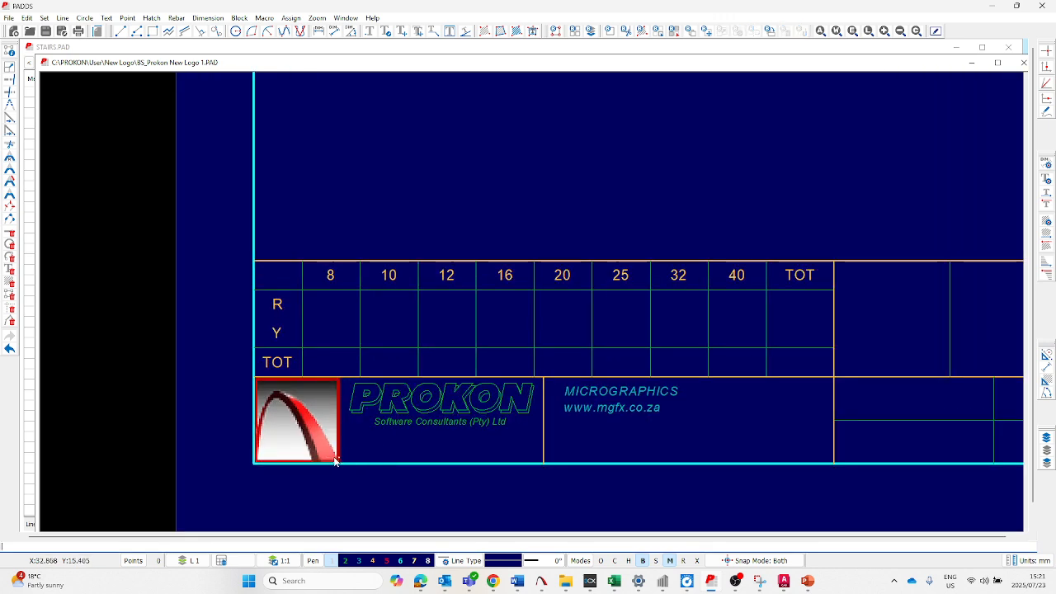
key(alt+b)
key(Return)
click(227, 475)
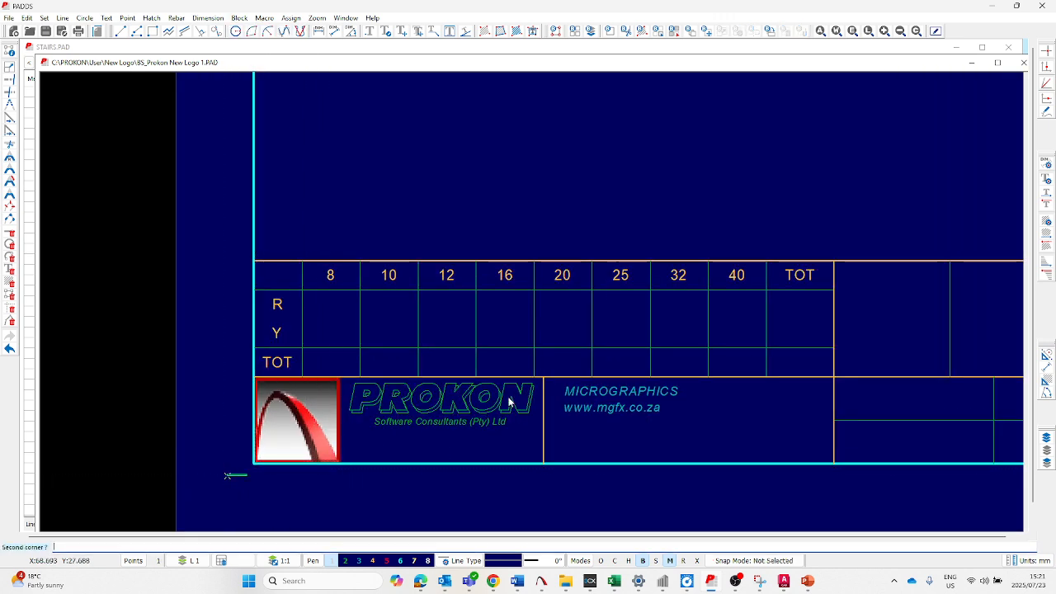
click(535, 385)
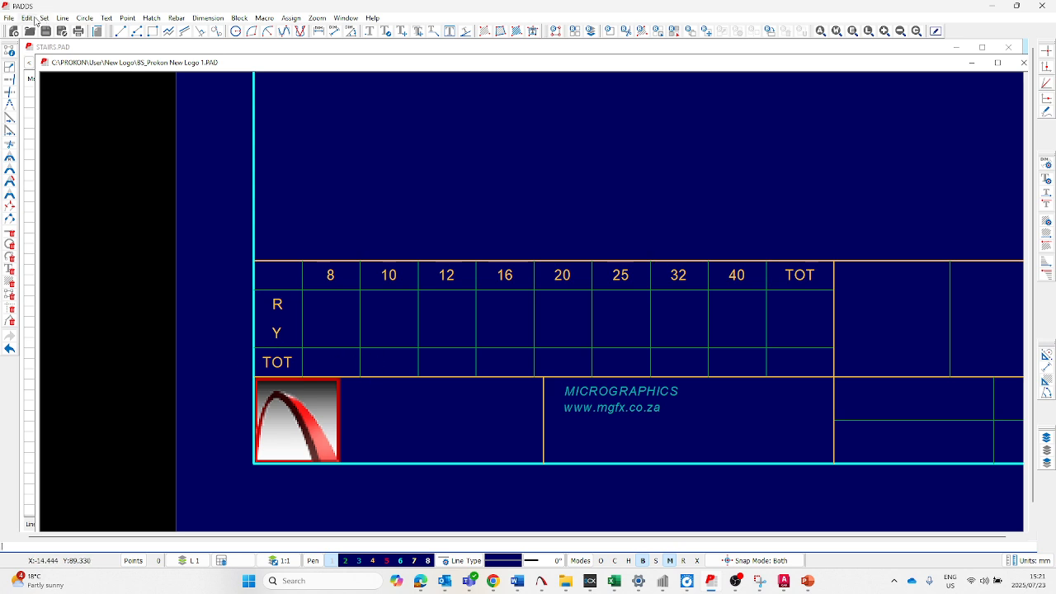
- Erase the old red arch logo bitmap from the title block's logo cell
click(28, 18)
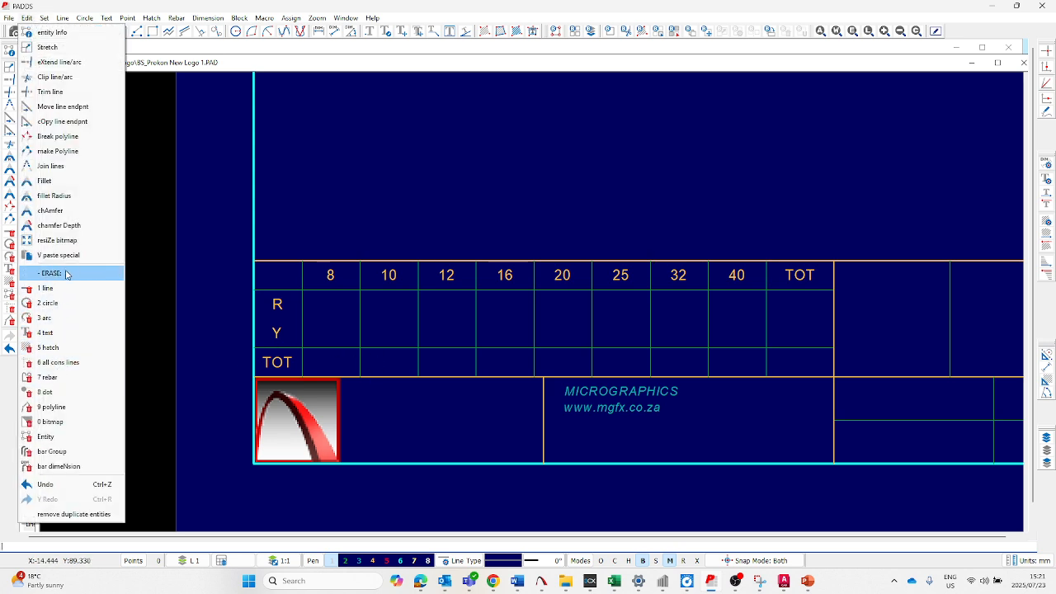
click(49, 424)
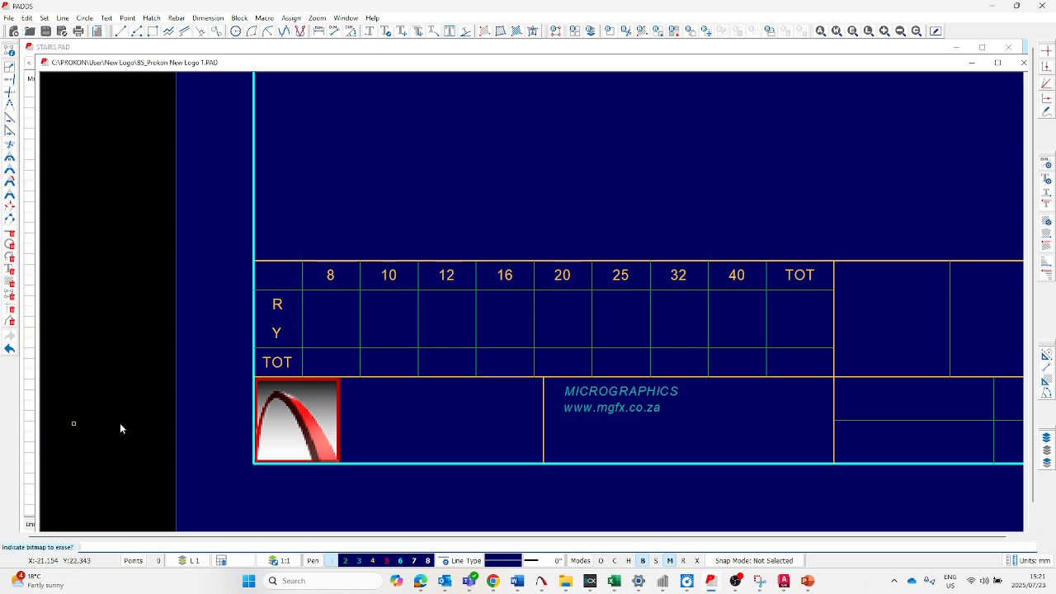
click(337, 426)
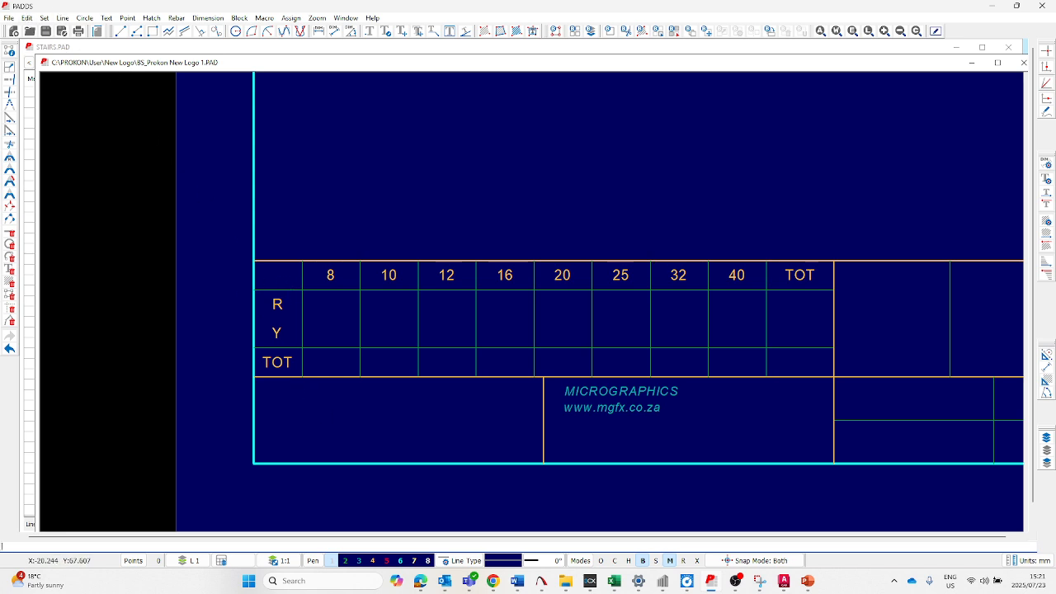
- Insert the Micrographics Company Logo raster image, placing it from the lower-left to the upper-right corner of the empty logo cell
click(8, 17)
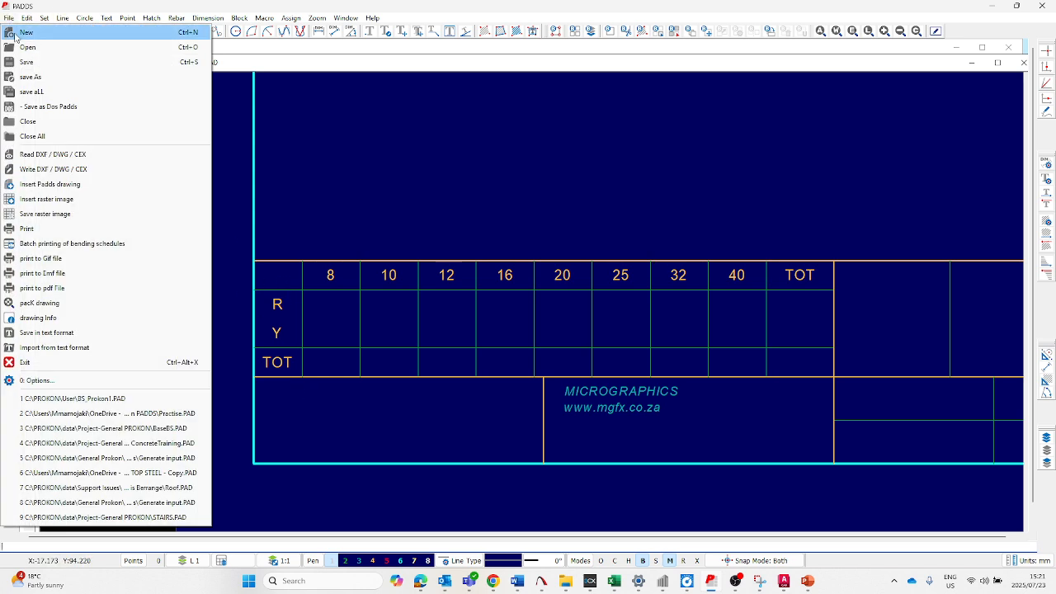
click(63, 198)
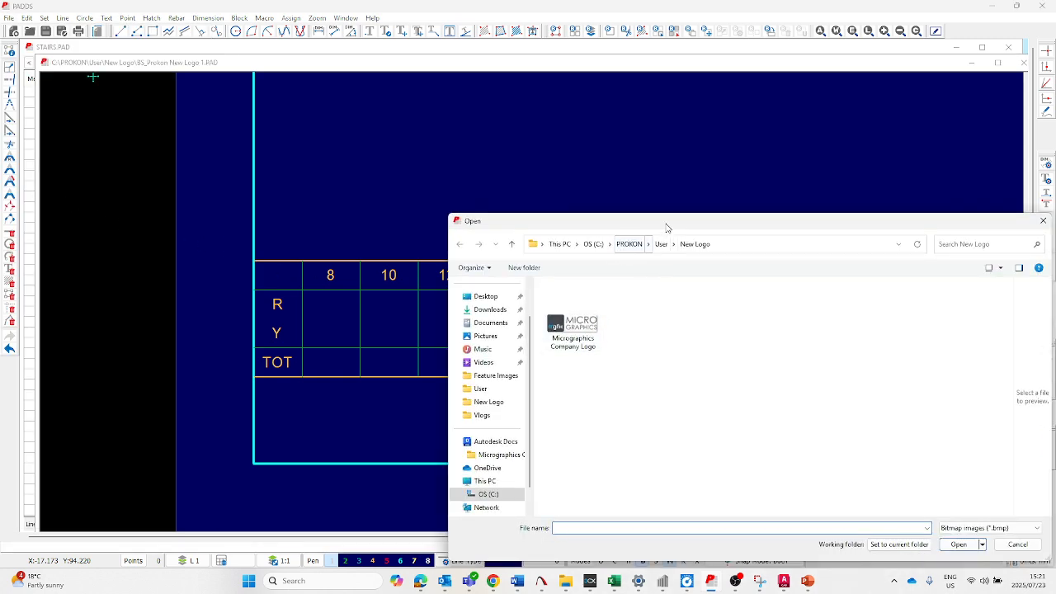
drag(668, 224, 470, 119)
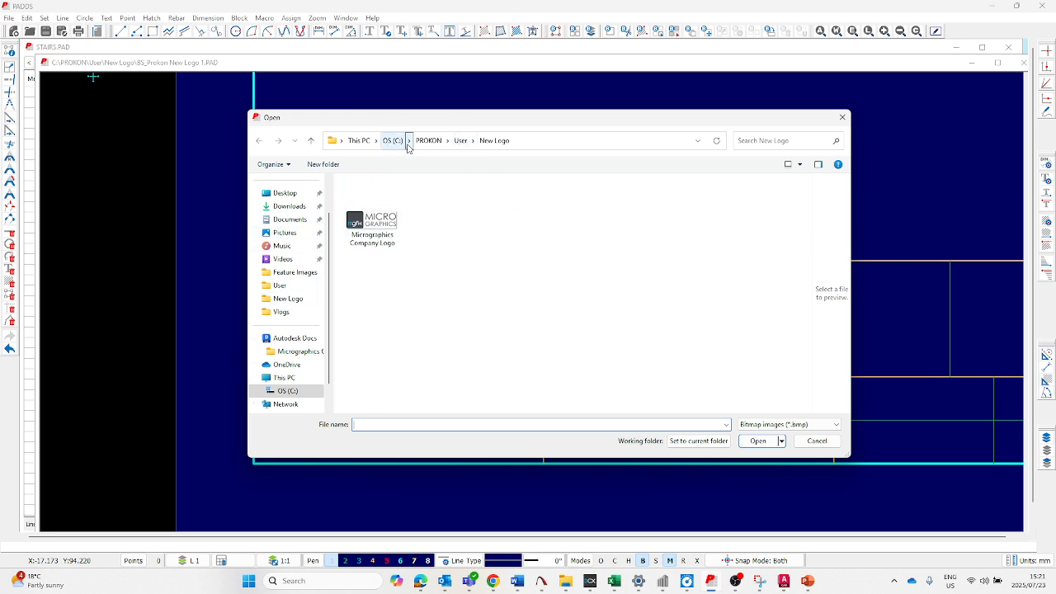
click(378, 223)
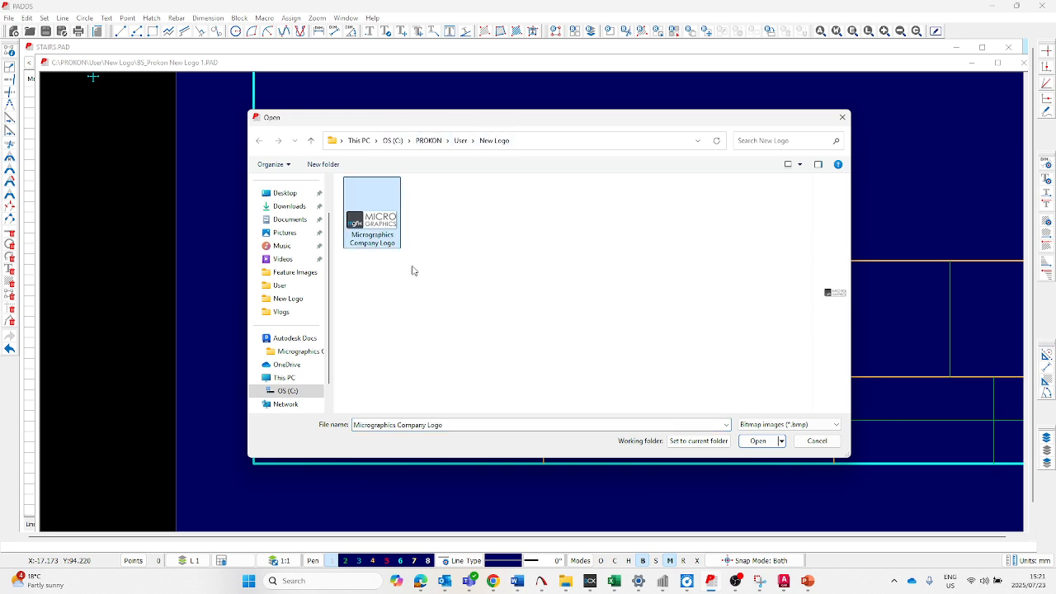
click(757, 441)
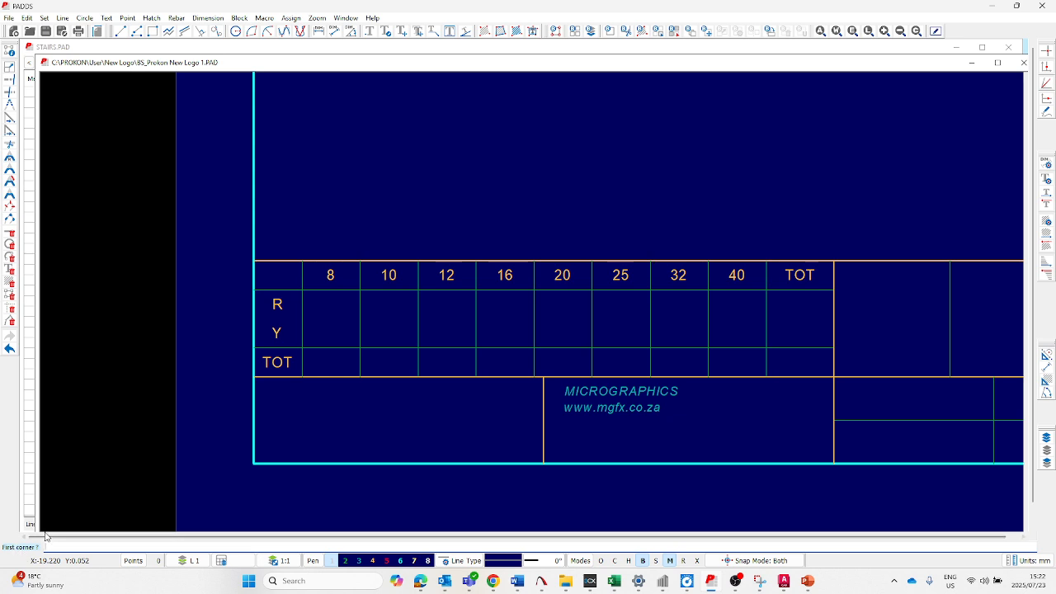
click(256, 463)
click(544, 378)
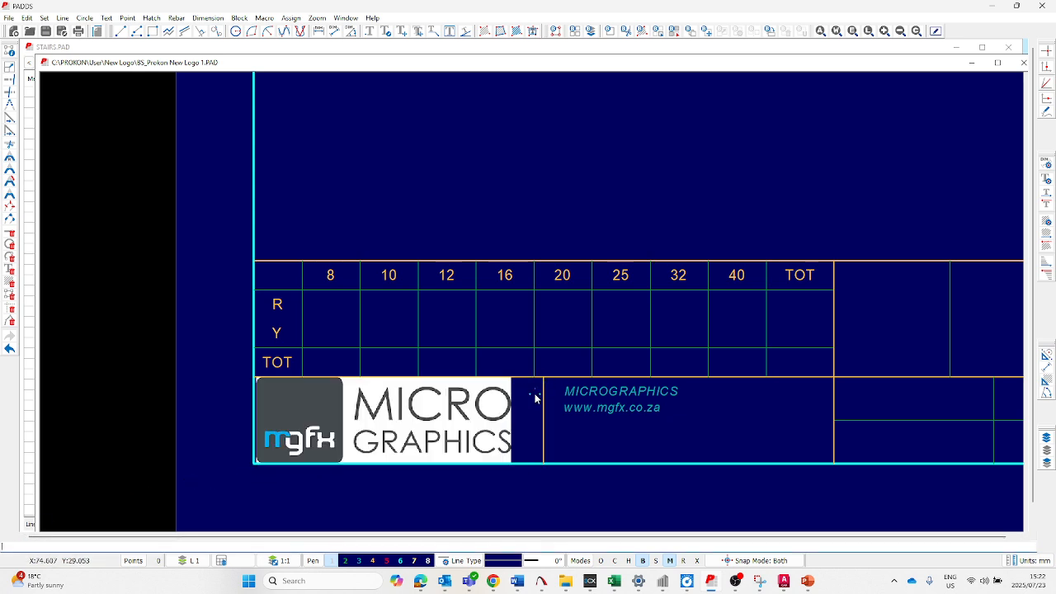
scroll(272, 408, down, 3)
scroll(347, 402, up, 2)
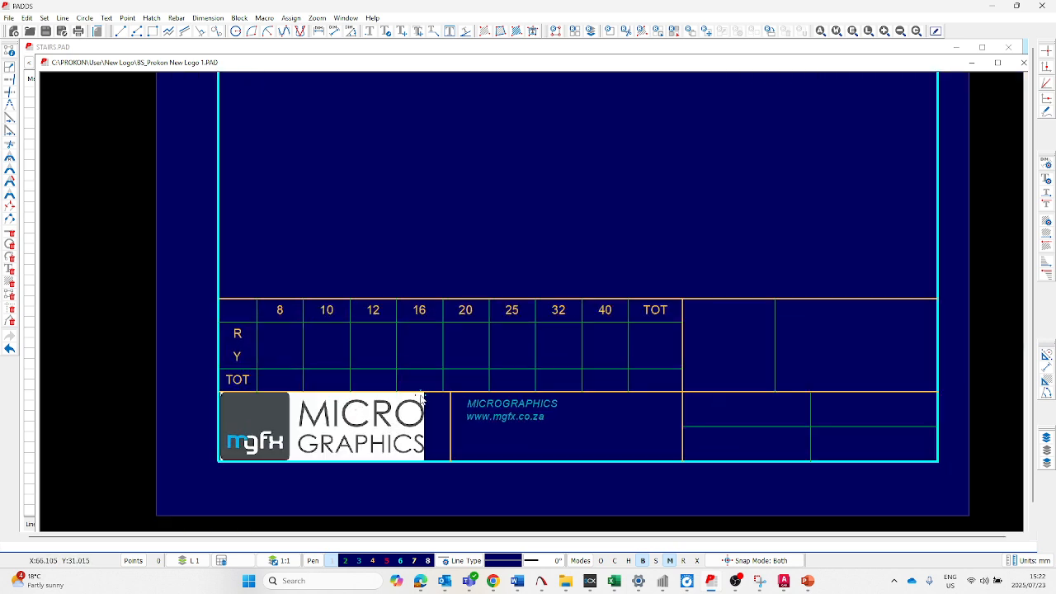
- Save the BS_Prokon New Logo 1 template and close its drawing window
scroll(518, 388, up, 2)
scroll(520, 399, down, 2)
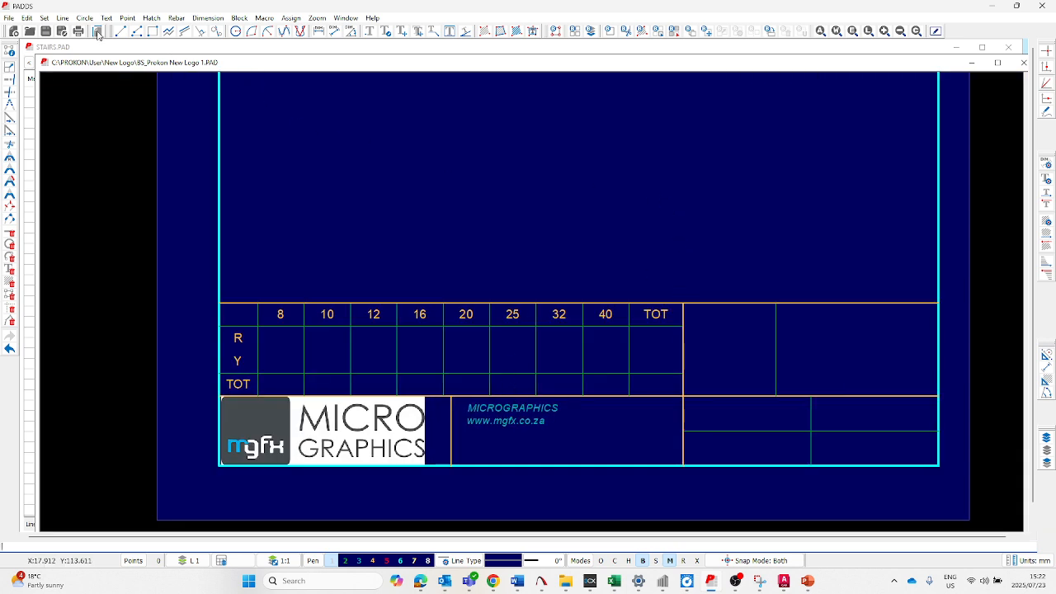
click(46, 31)
click(574, 406)
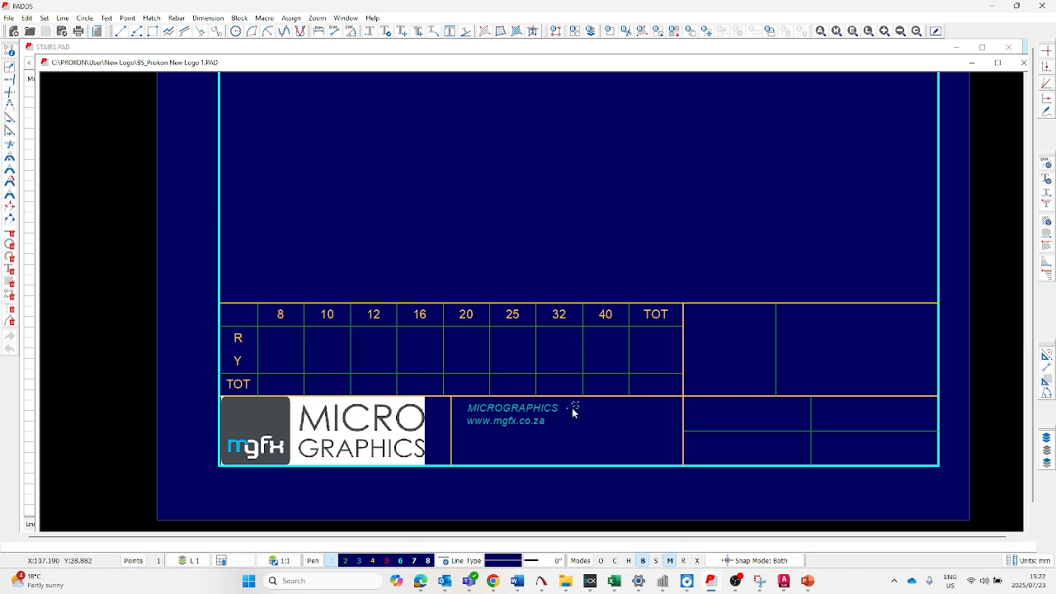
click(1024, 63)
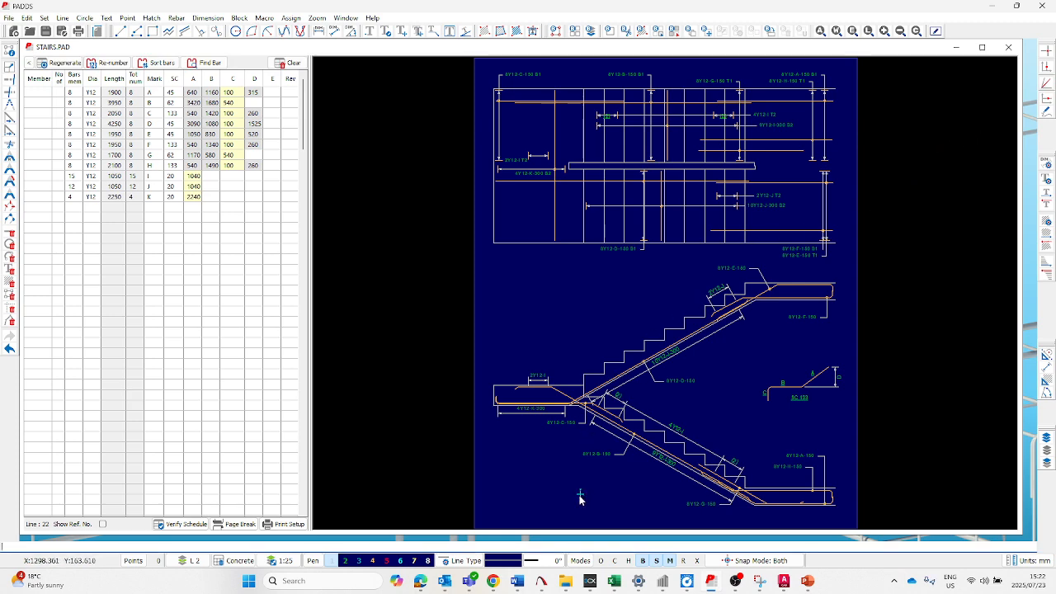
- Switch to File Explorer and open BS_Prokon New Logo 2 from the New Logo folder for editing
mouse_move(566, 584)
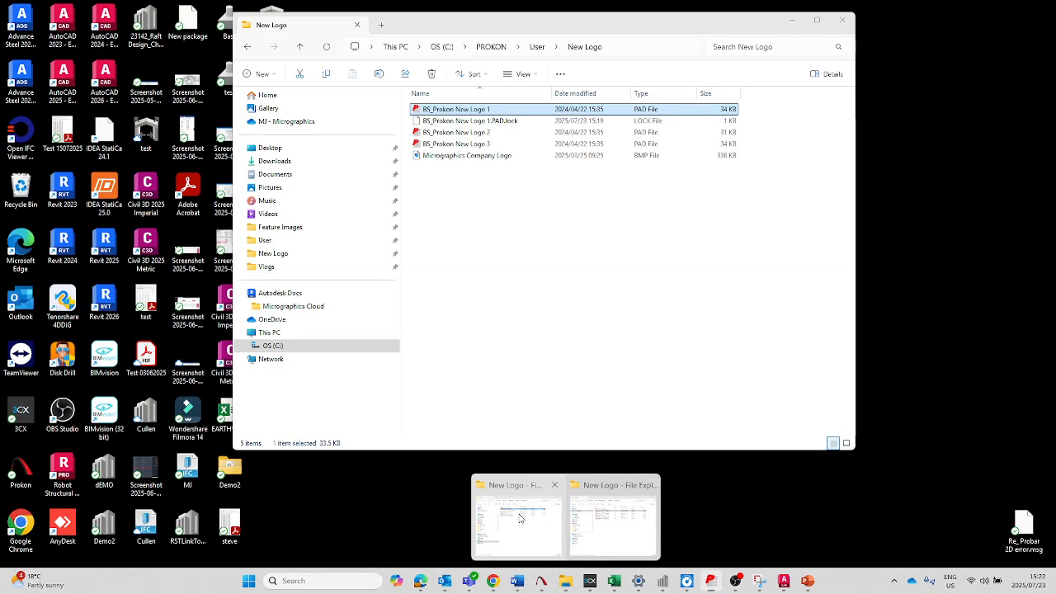
click(575, 515)
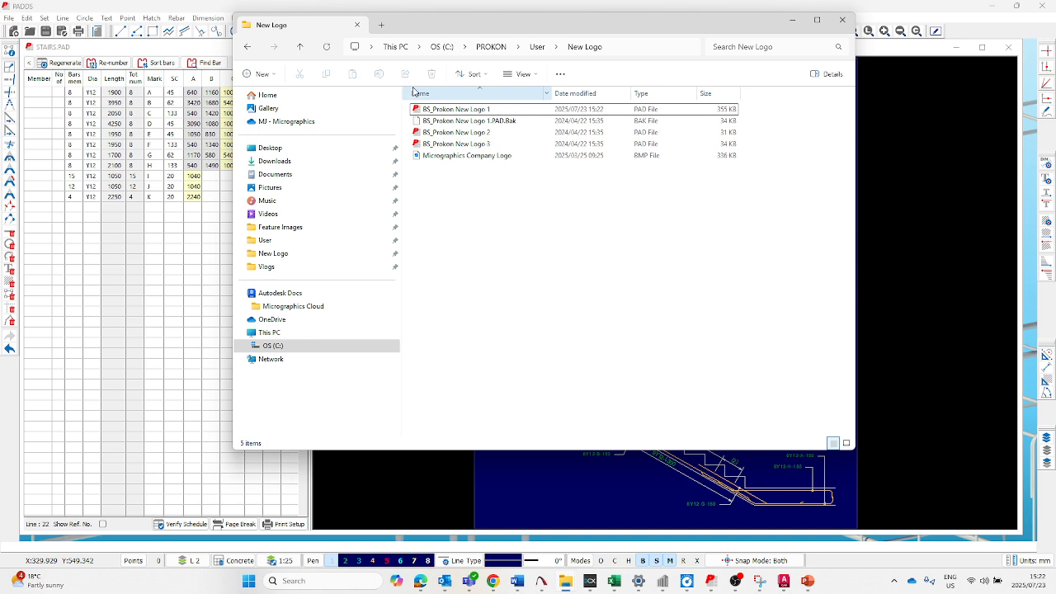
double_click(462, 134)
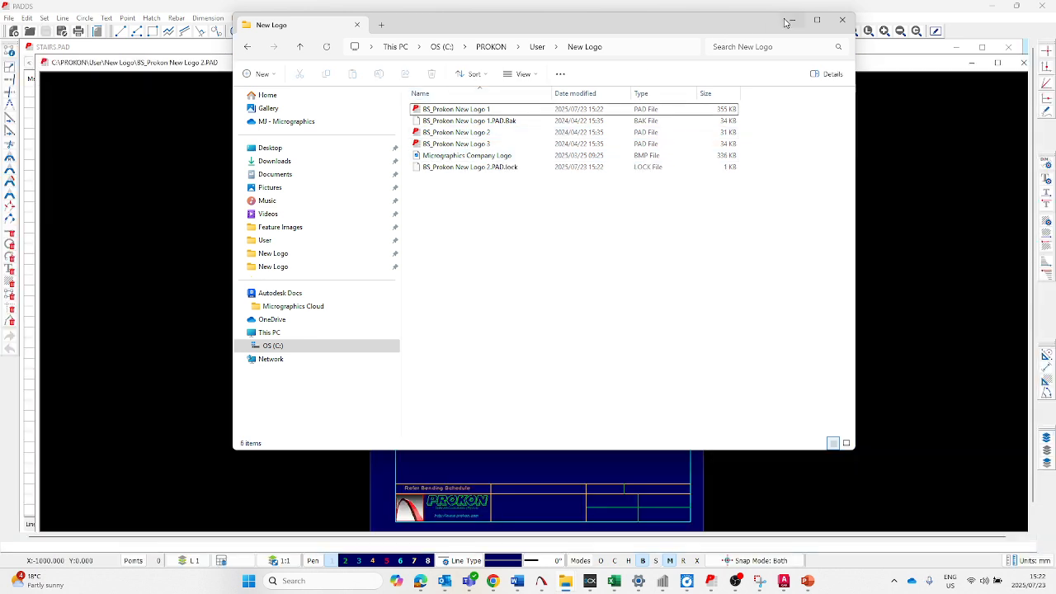
click(790, 21)
- Delete the PROKON lettering, the Software Consultants (Pty) Ltd line and the web address from the logo cell as a block
scroll(540, 311, down, 2)
scroll(501, 444, up, 4)
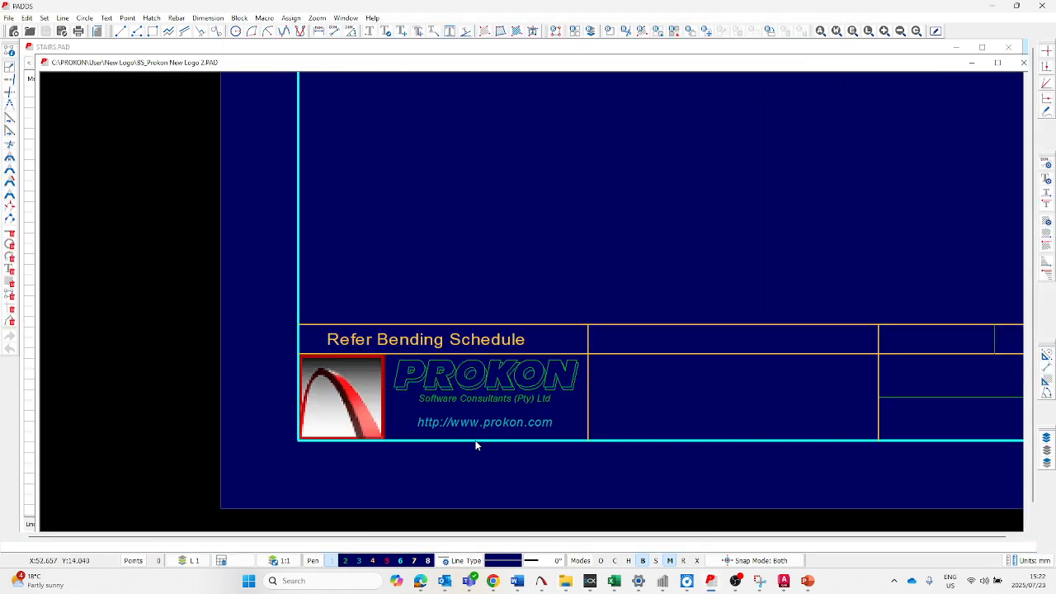
click(298, 445)
click(583, 360)
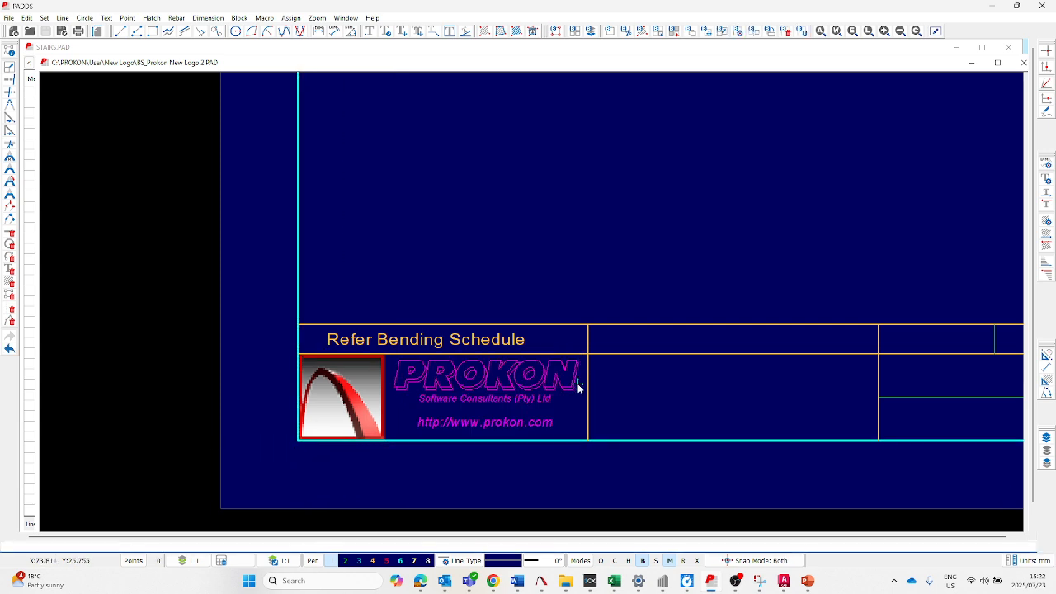
key(Delete)
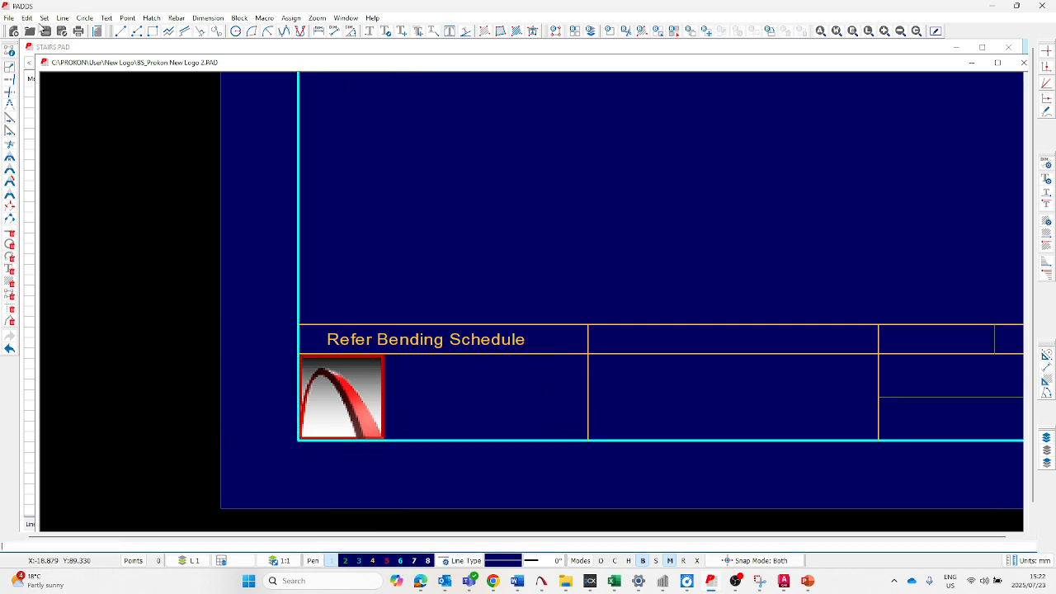
- Erase the red arch logo bitmap from the title block below Refer Bending Schedule
click(29, 18)
click(71, 426)
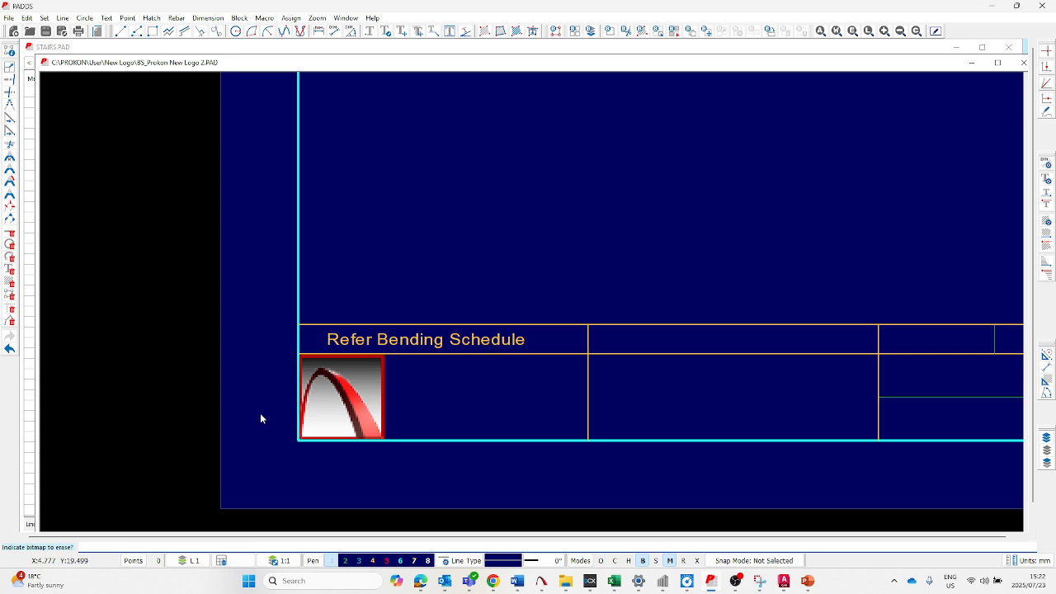
click(383, 403)
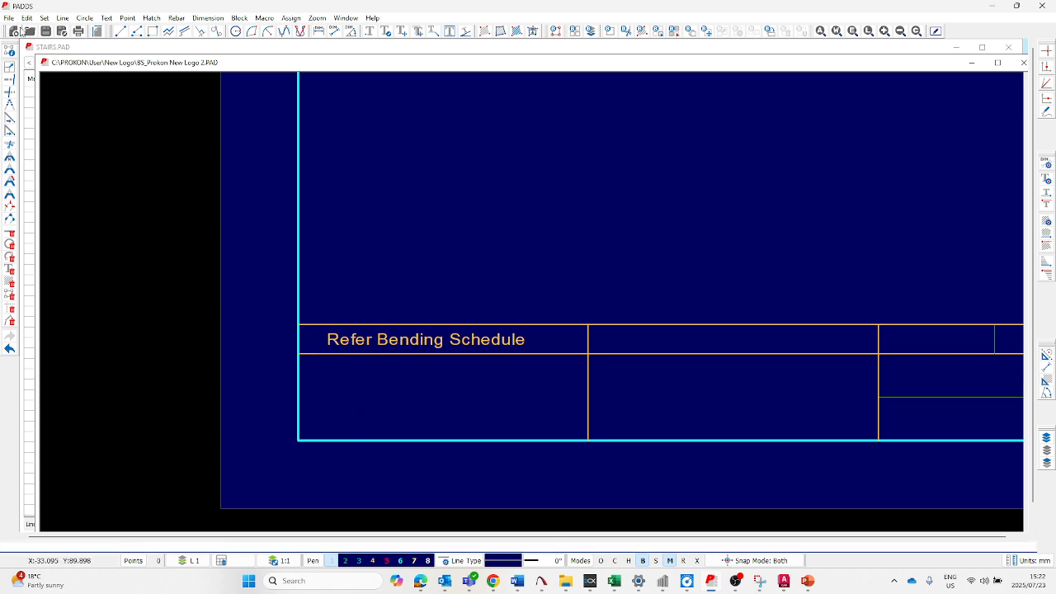
- Insert the Micrographics Company Logo raster image from the lower-left to the upper-right corner of the cell below Refer Bending Schedule
click(9, 17)
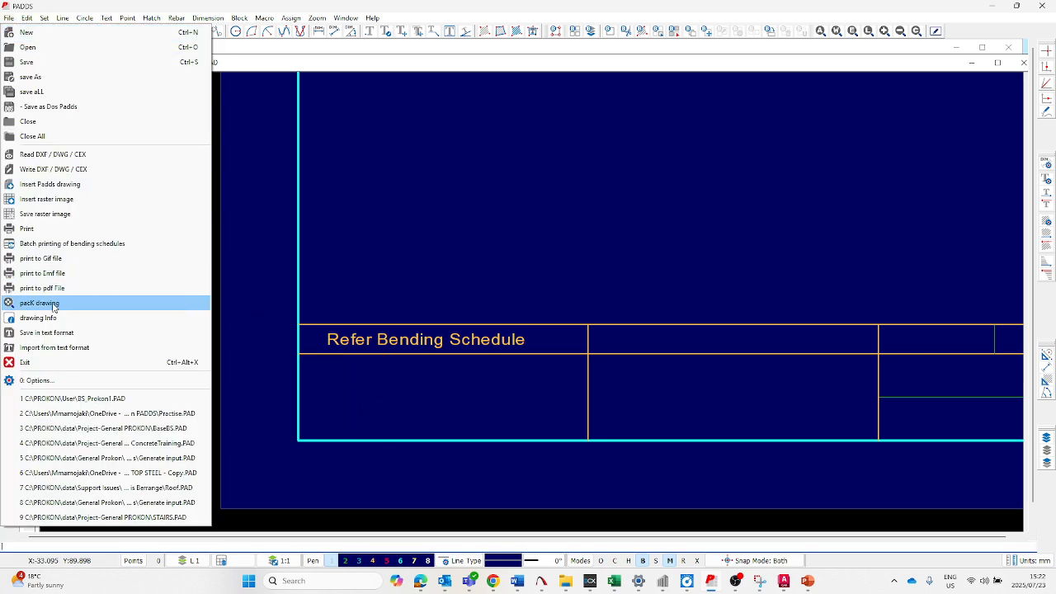
click(49, 199)
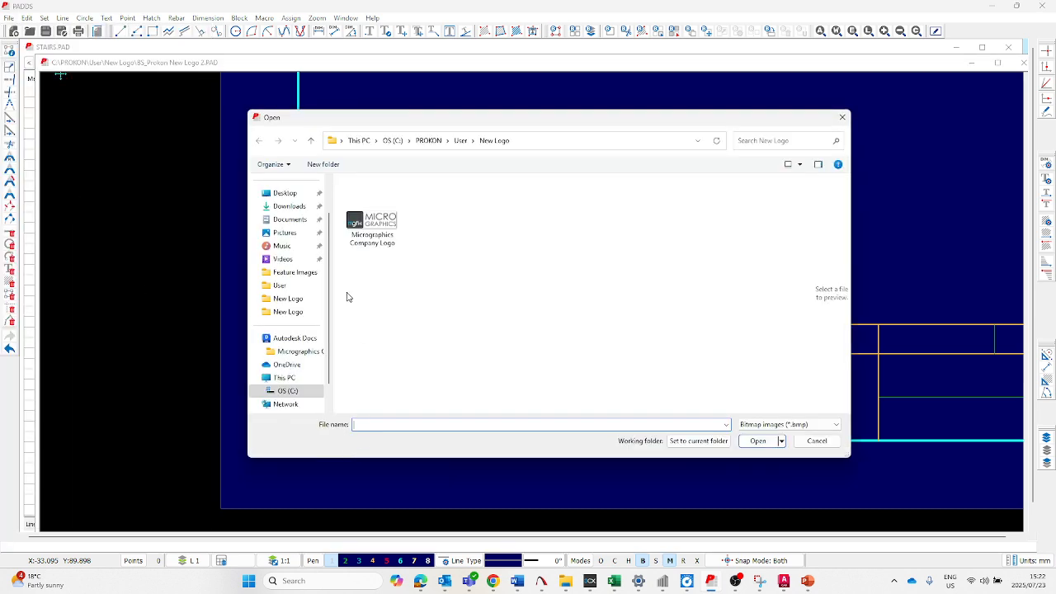
click(372, 227)
click(757, 441)
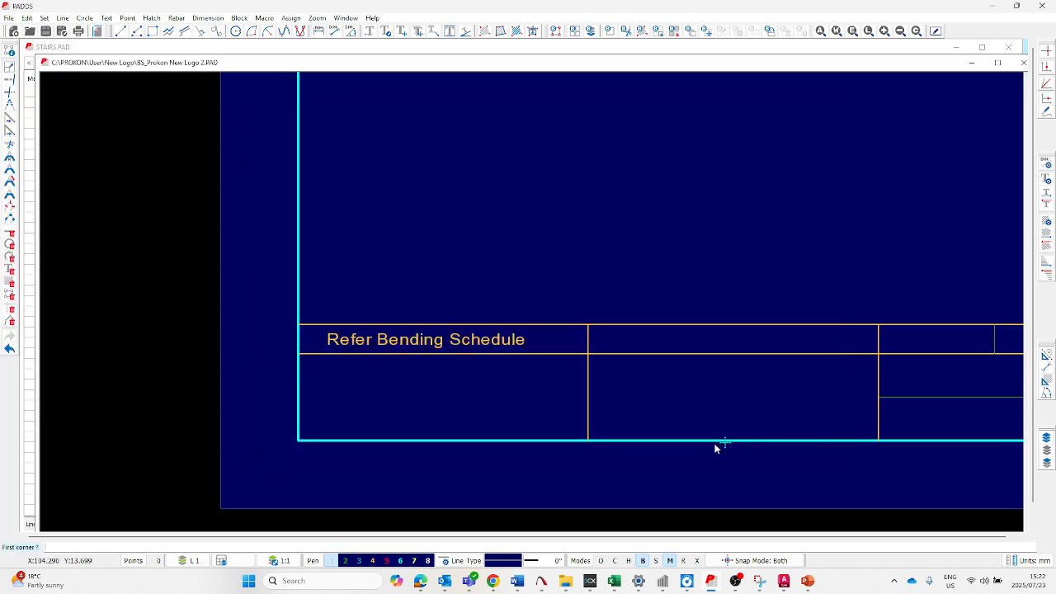
click(298, 440)
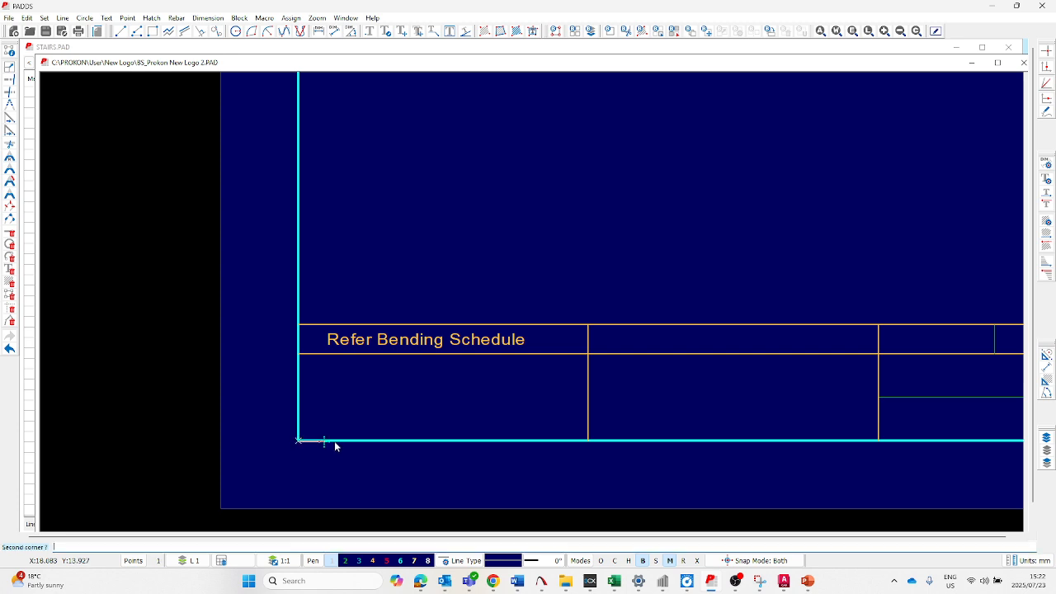
click(586, 353)
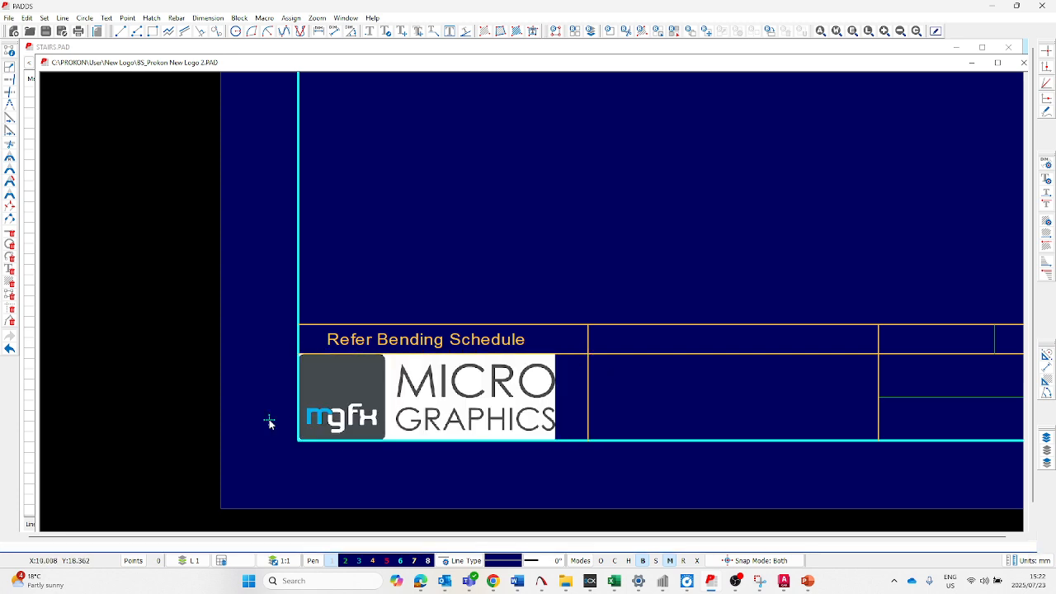
- Save the BS_Prokon New Logo 2 template and close its drawing window
scroll(273, 423, down, 1)
scroll(272, 423, down, 1)
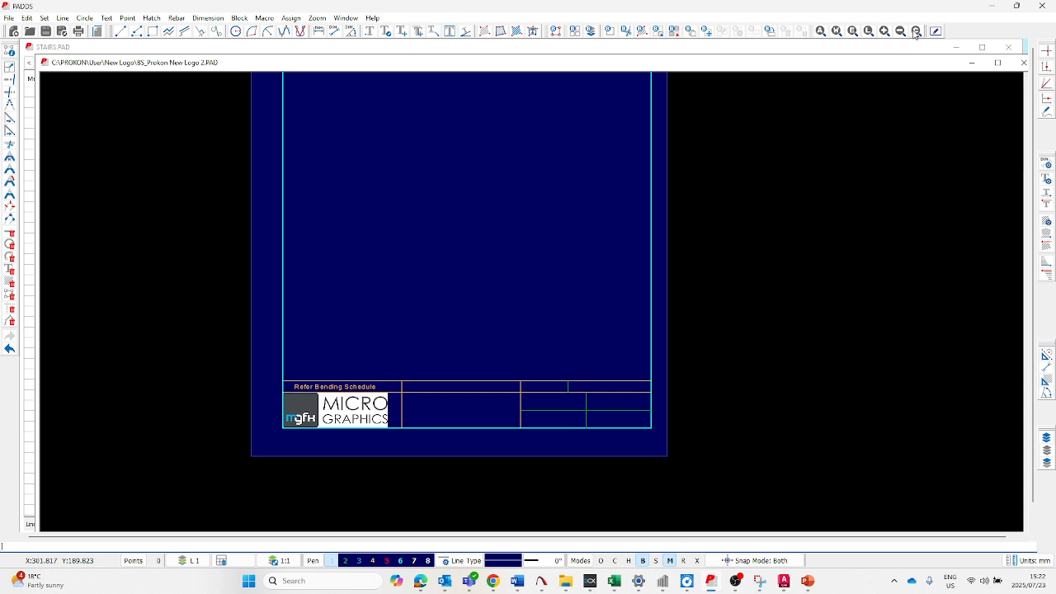
scroll(359, 444, up, 1)
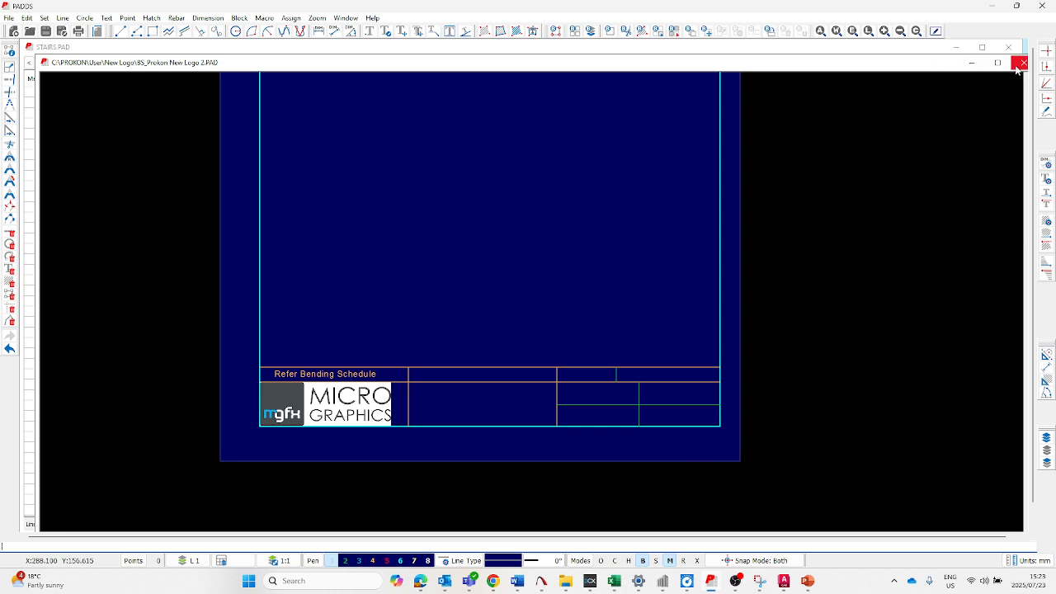
click(46, 31)
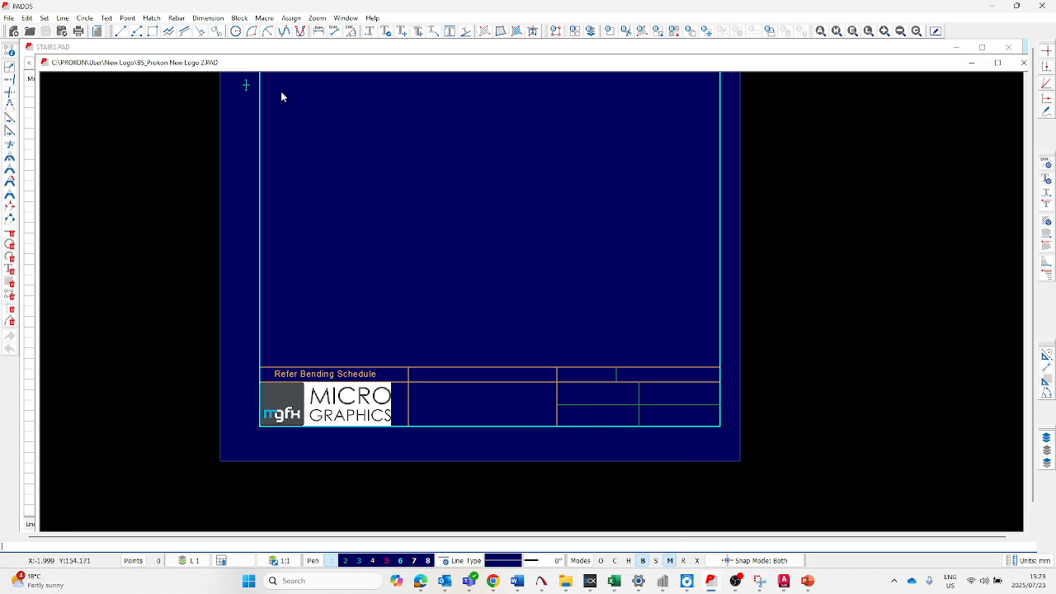
click(1024, 62)
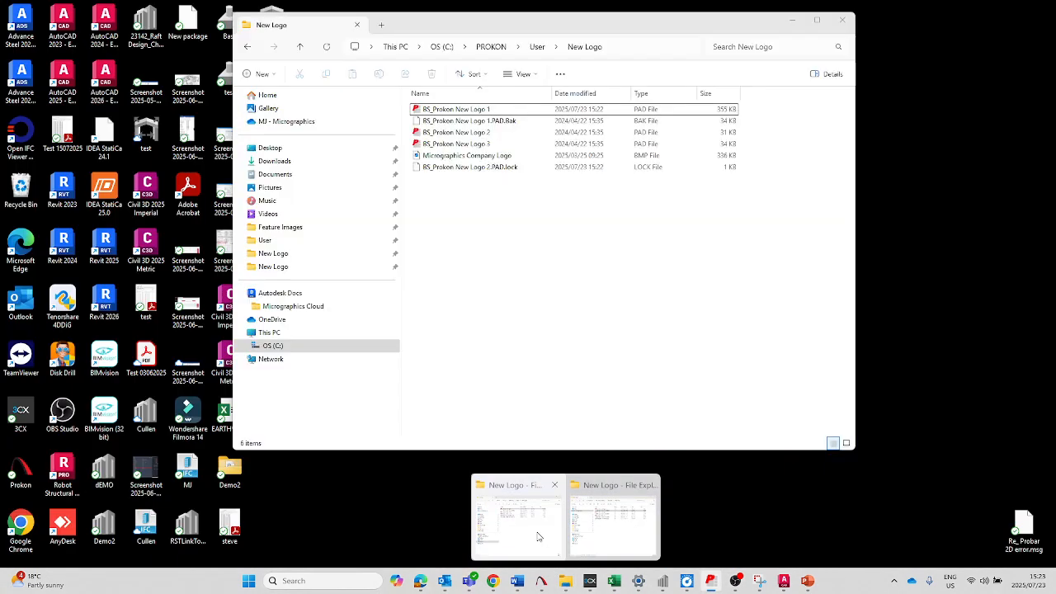
- Switch to File Explorer and open BS_Prokon New Logo 3 from the New Logo folder for editing
click(517, 518)
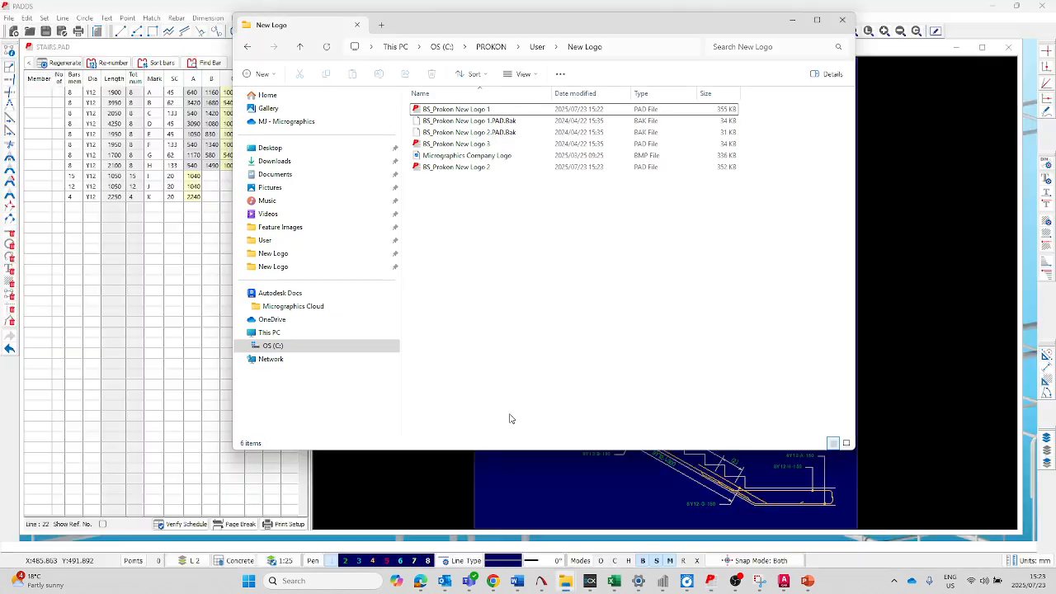
double_click(473, 147)
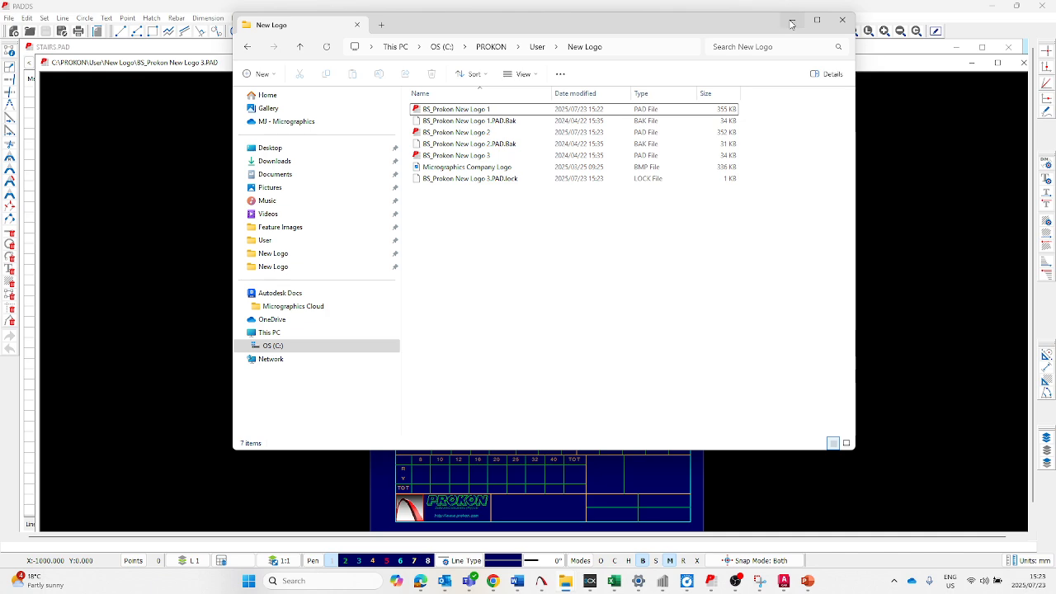
click(790, 24)
- Delete the PROKON lettering, company line and web address from the logo cell below the bar totals table as a block
scroll(486, 383, down, 1)
scroll(445, 481, up, 4)
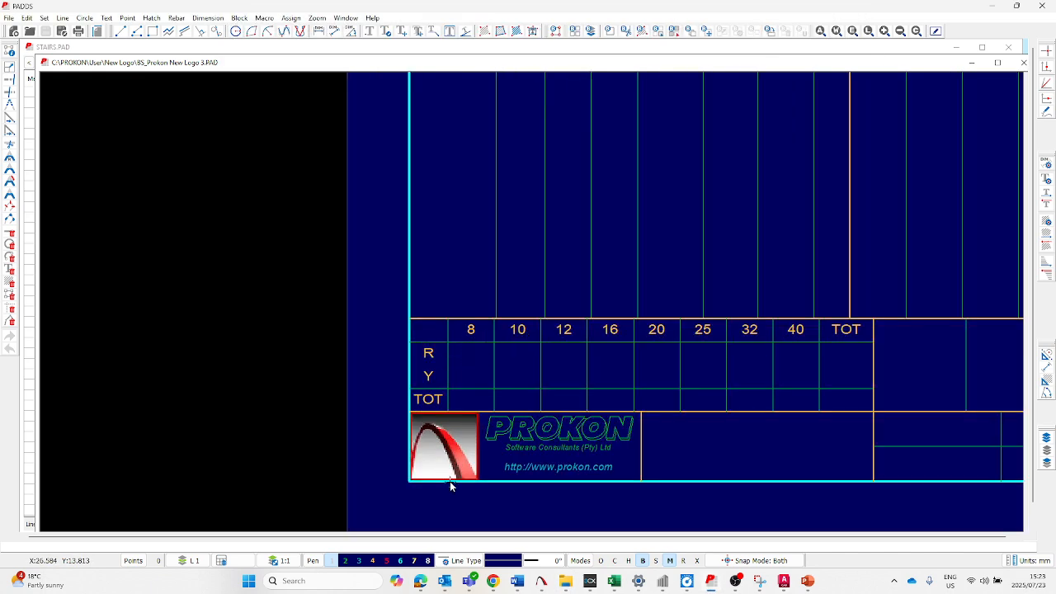
key(alt+b)
key(Return)
click(380, 493)
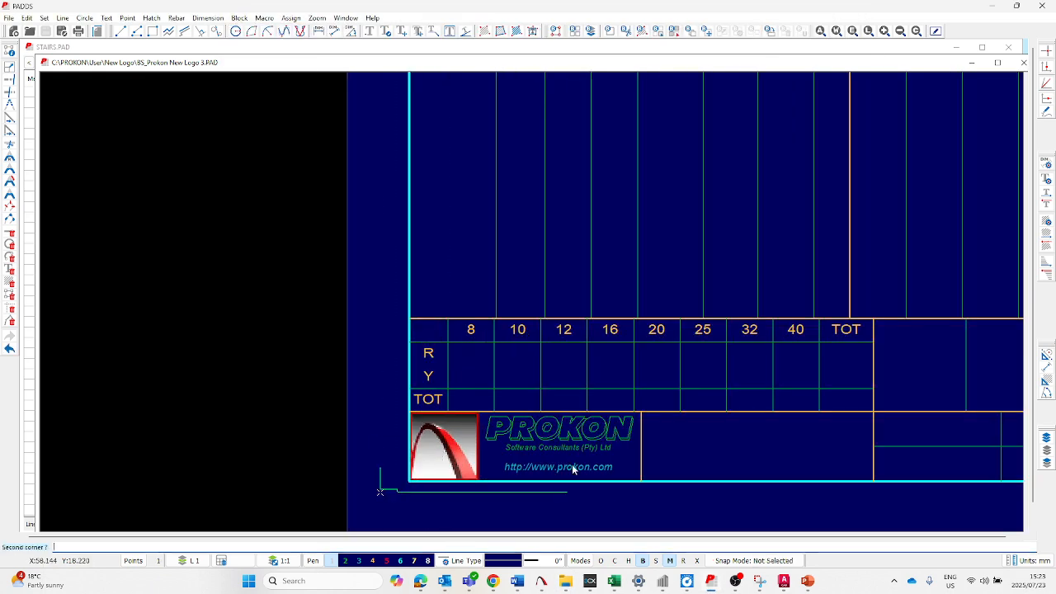
click(641, 421)
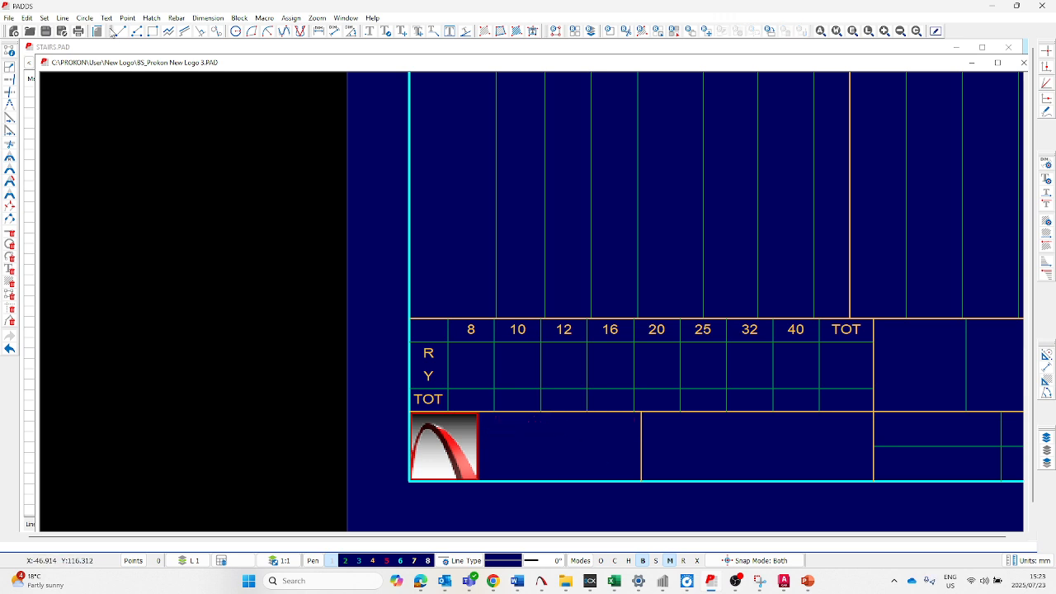
- Erase the red arch logo bitmap from the cell below the bar totals table
click(28, 17)
click(61, 422)
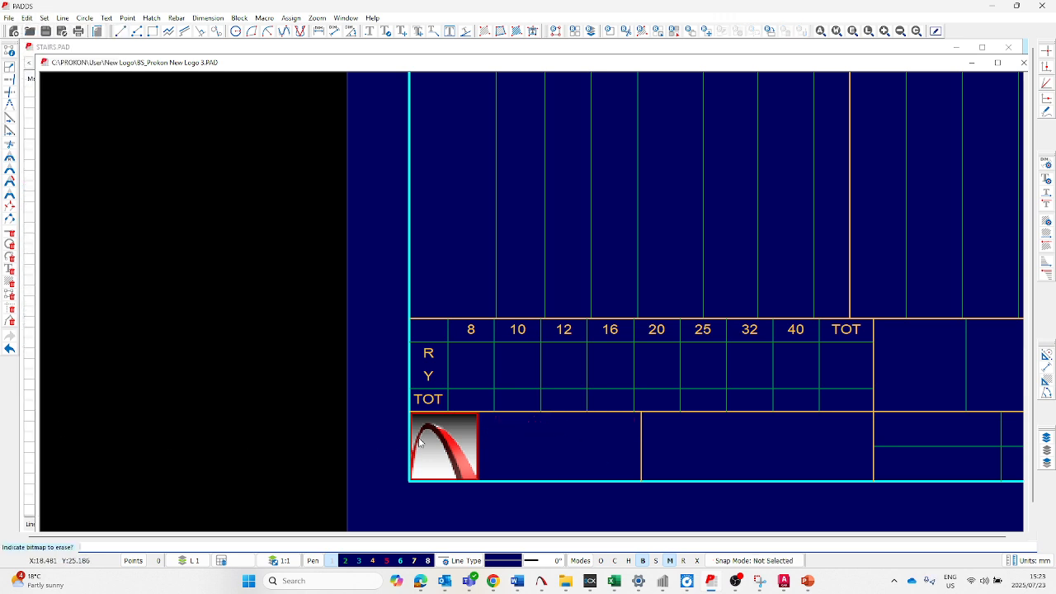
click(479, 448)
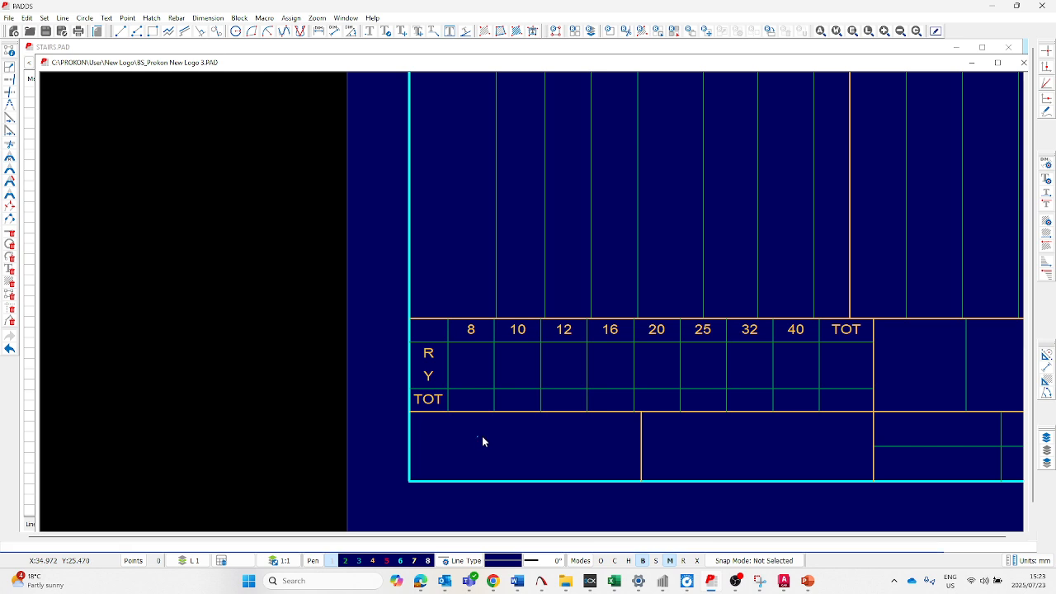
- Insert the Micrographics Company Logo raster image across the empty cell below the bar totals table, from lower-left to upper-right corner
click(9, 18)
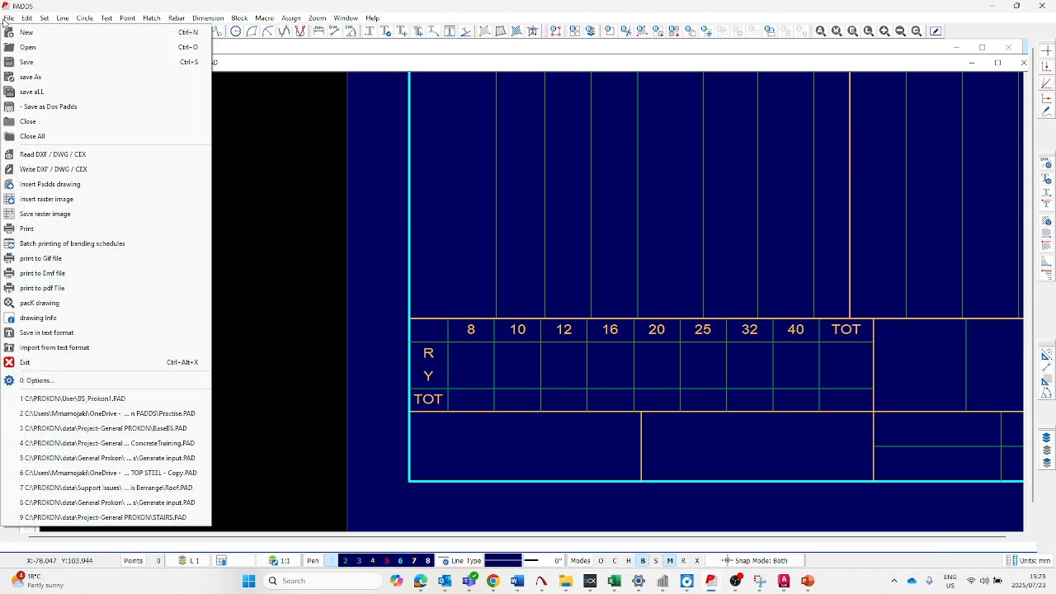
click(75, 200)
click(373, 235)
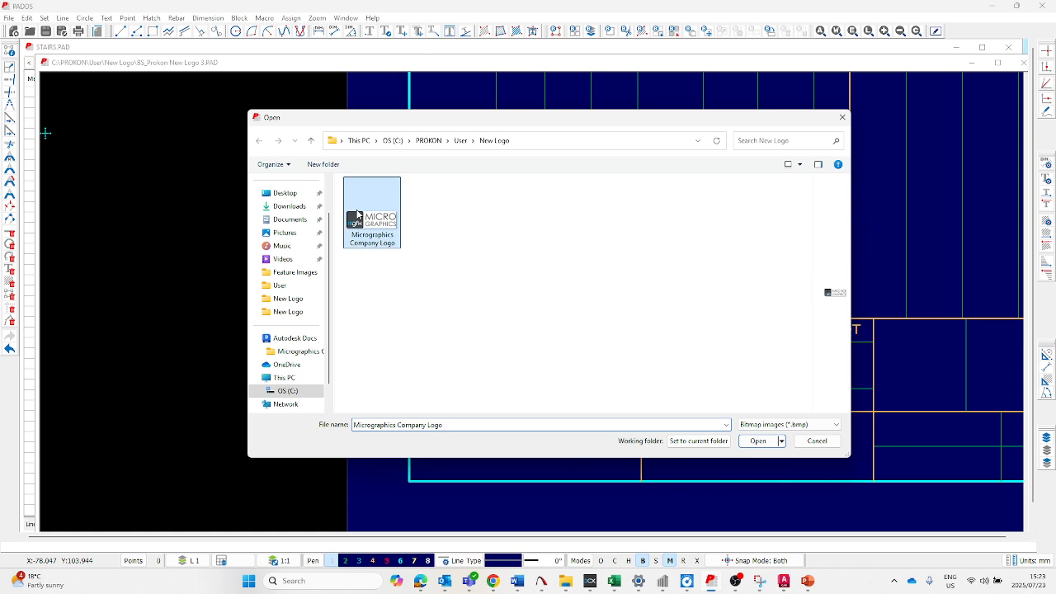
click(757, 442)
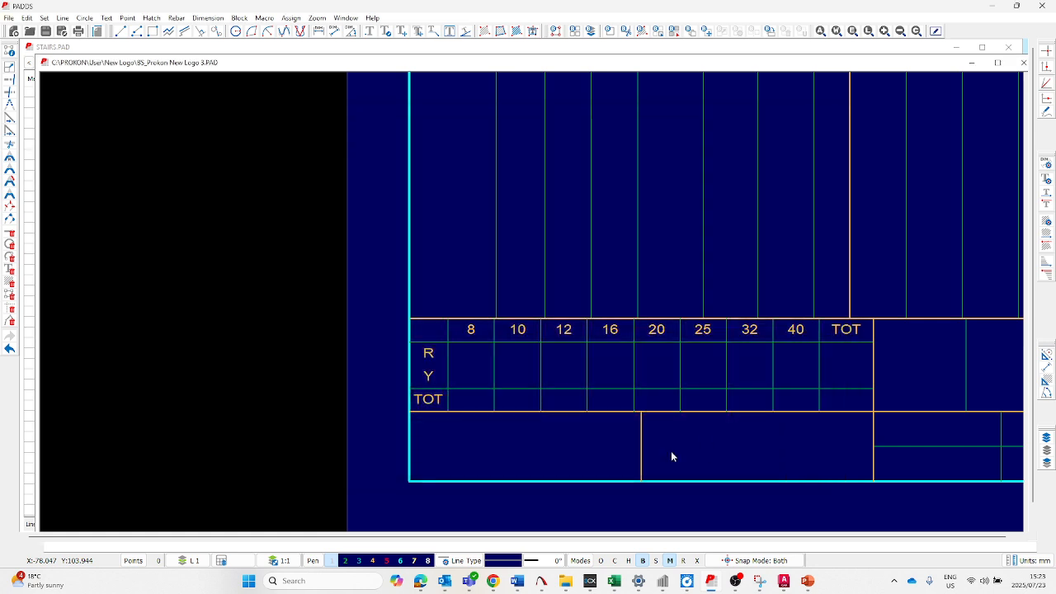
click(410, 482)
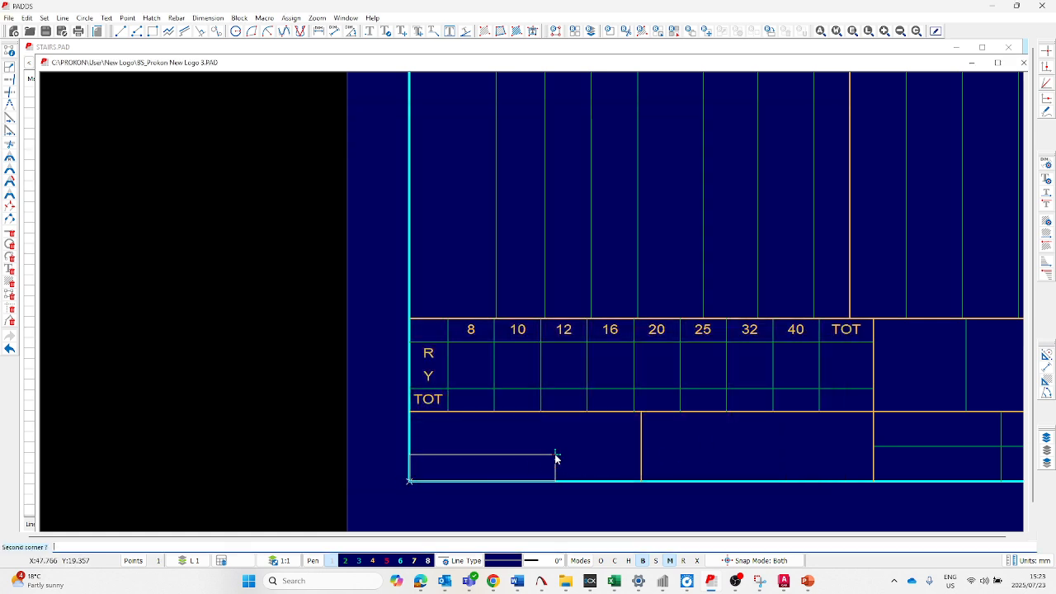
click(641, 417)
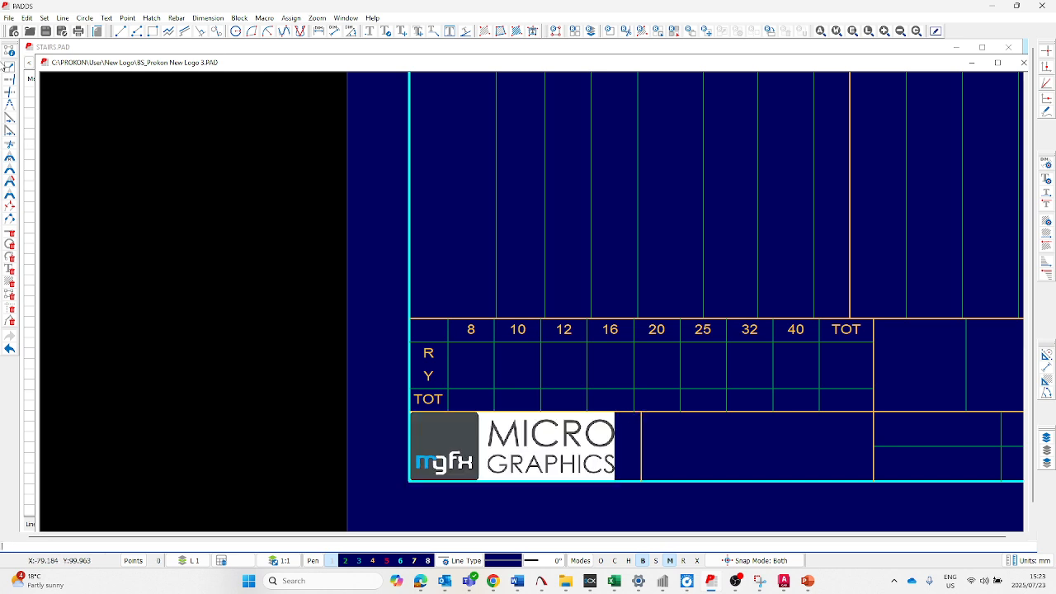
- Save the BS_Prokon New Logo 3 template and close its drawing window
click(48, 33)
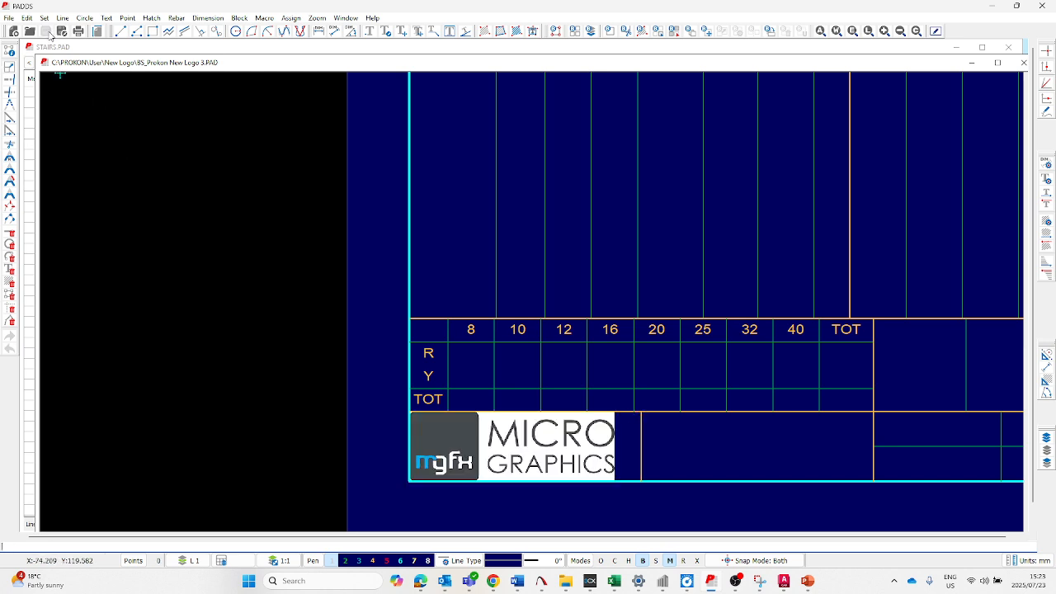
click(1024, 63)
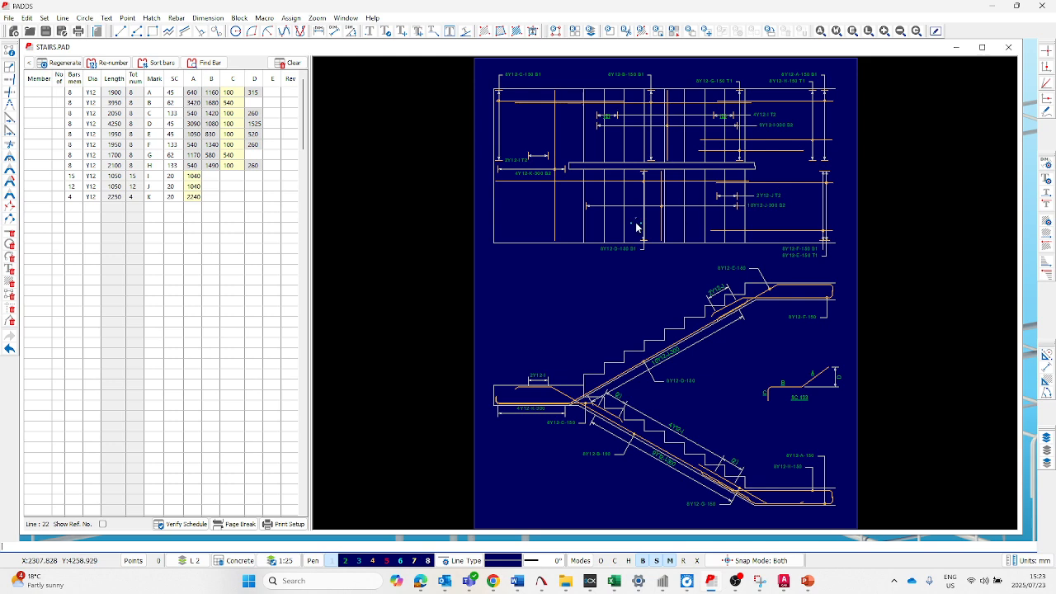
- Maximise the STAIRS.PAD drawing and load BS_Prokon New Logo 1 from the New Logo folder as the bending schedule print template
double_click(644, 51)
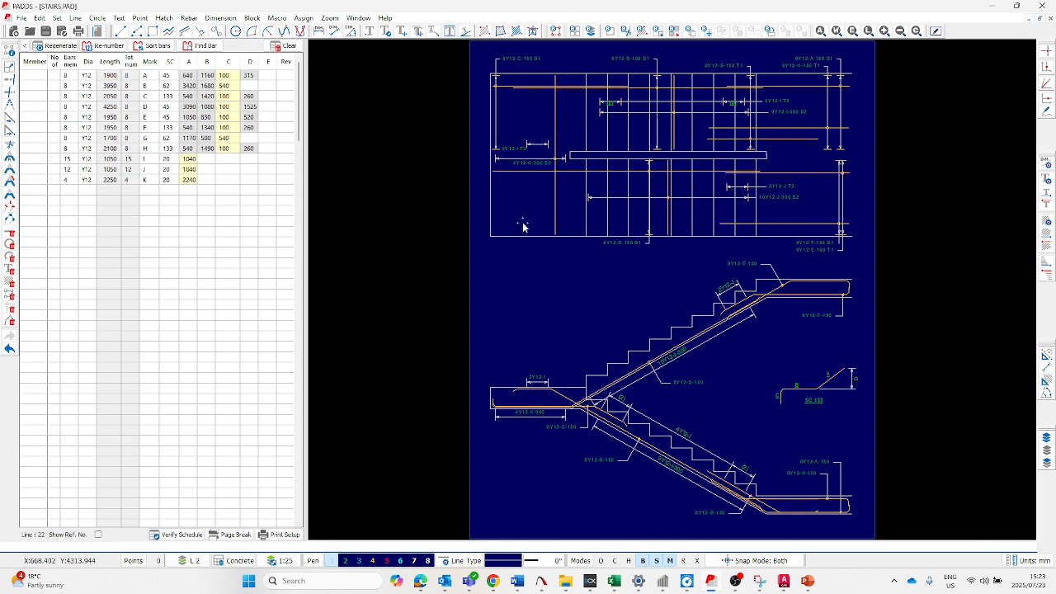
click(279, 534)
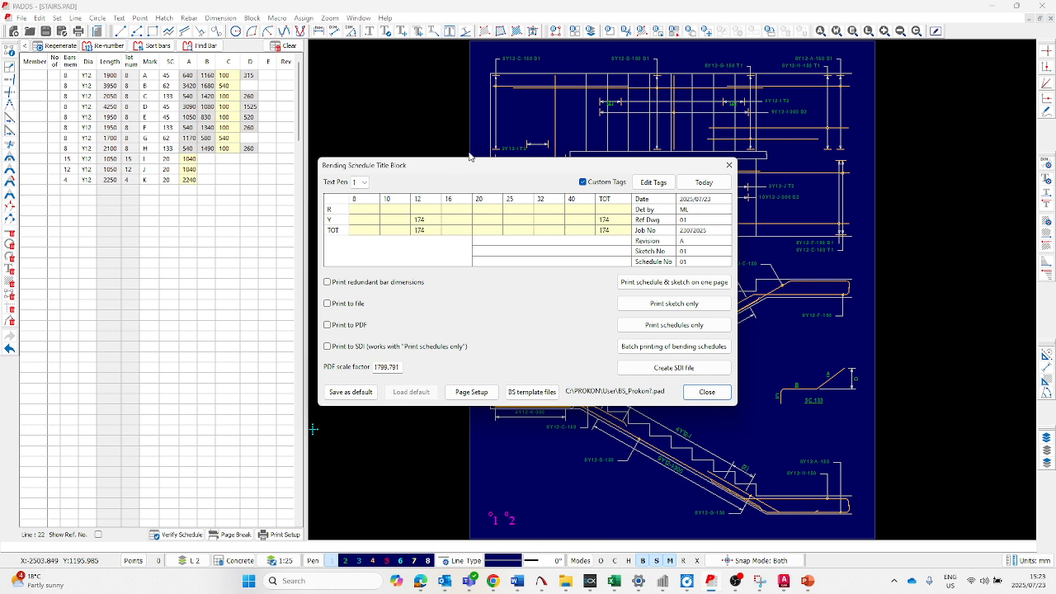
click(532, 392)
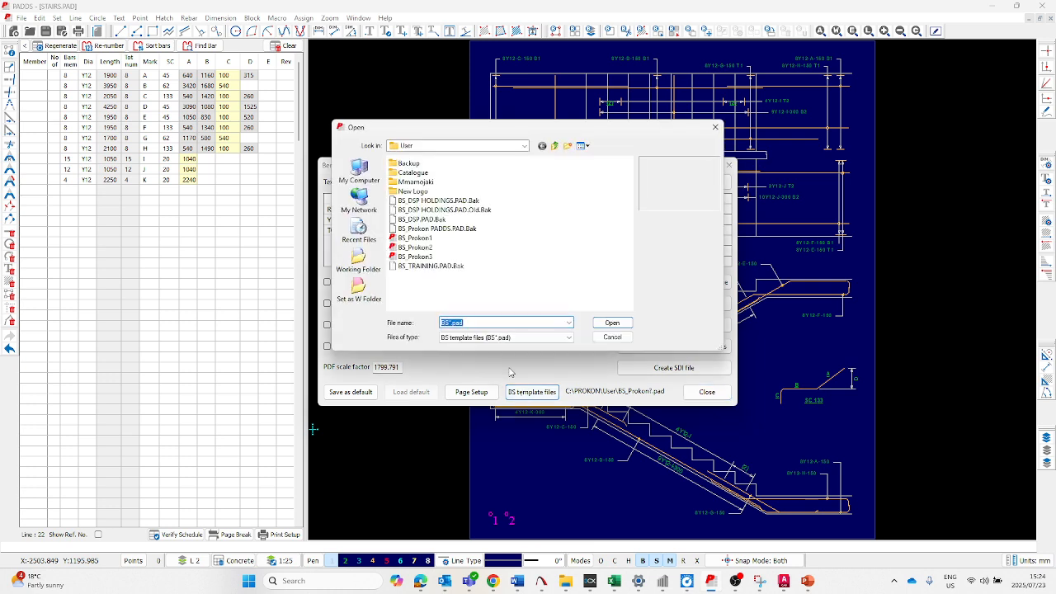
double_click(425, 192)
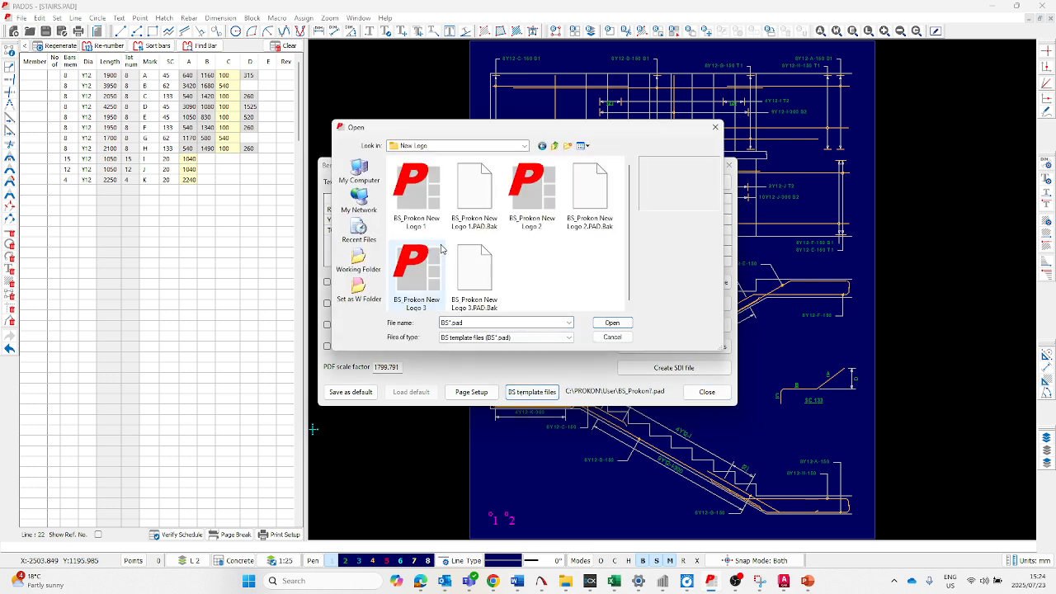
click(428, 198)
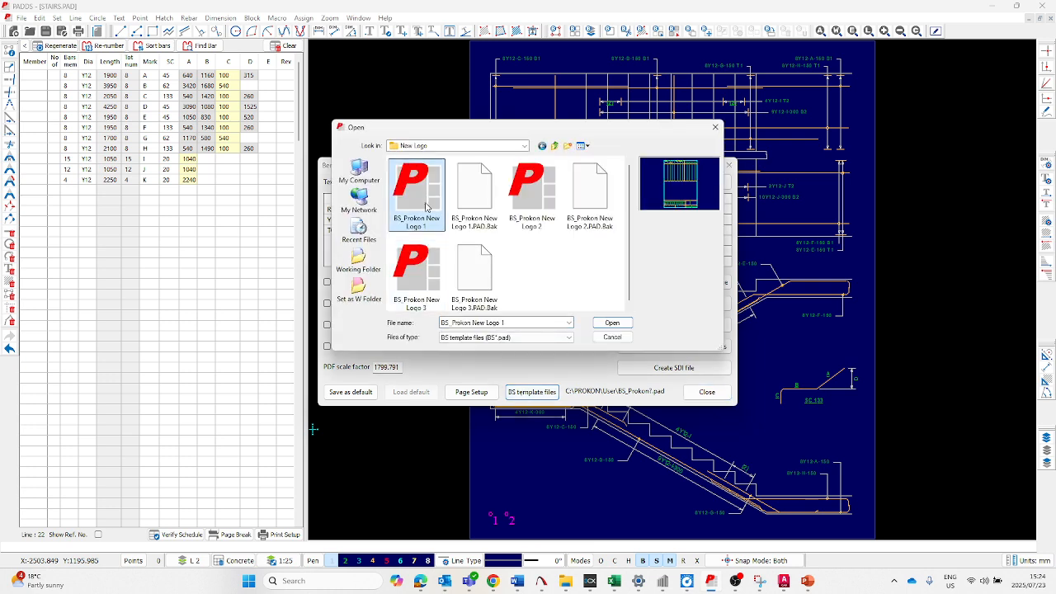
click(430, 266)
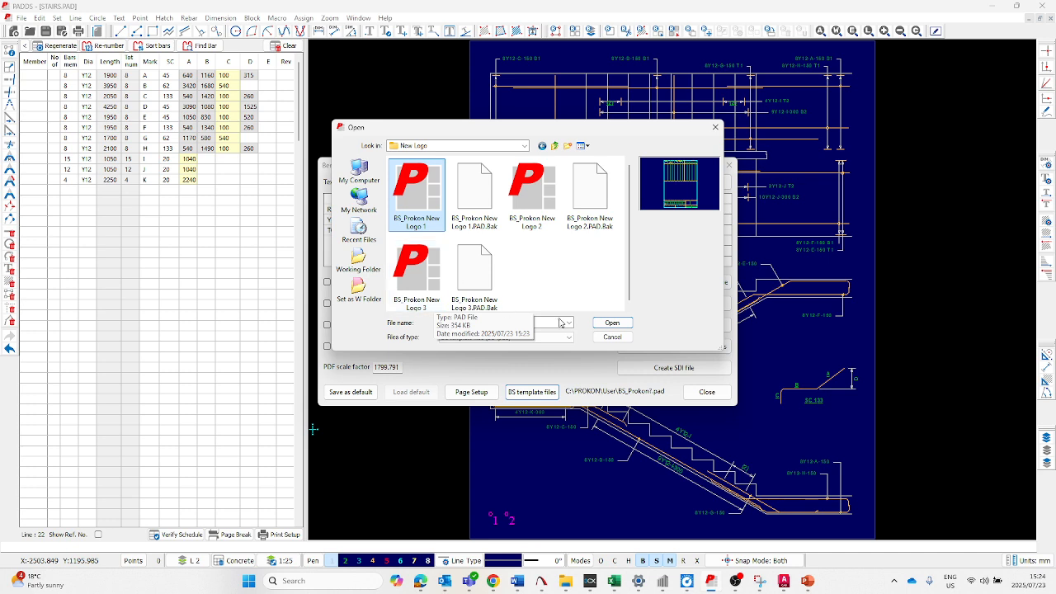
click(611, 323)
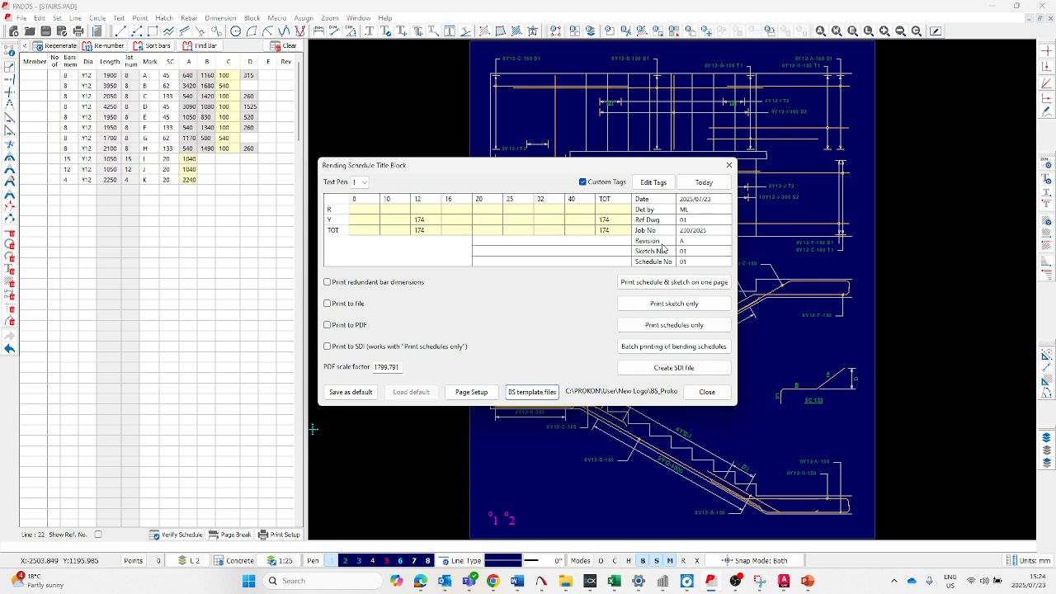
- Apply today's date in the bending schedule title block and go through the job number and revision entries
click(690, 210)
click(706, 183)
click(701, 232)
click(696, 241)
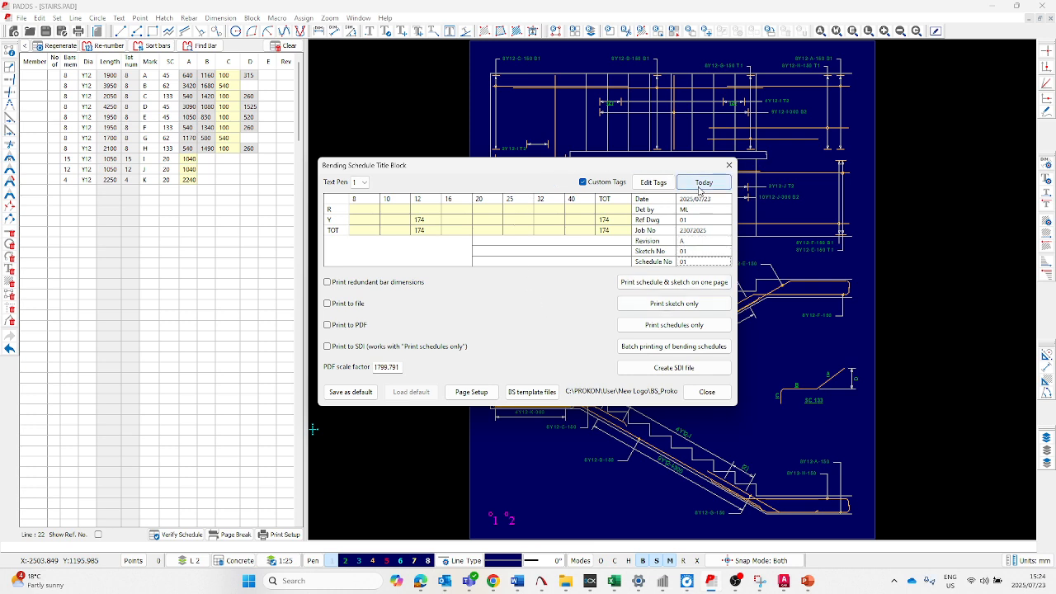
- Generate the print preview of schedule and sketch on one page, replacing the existing timed backup file
click(679, 283)
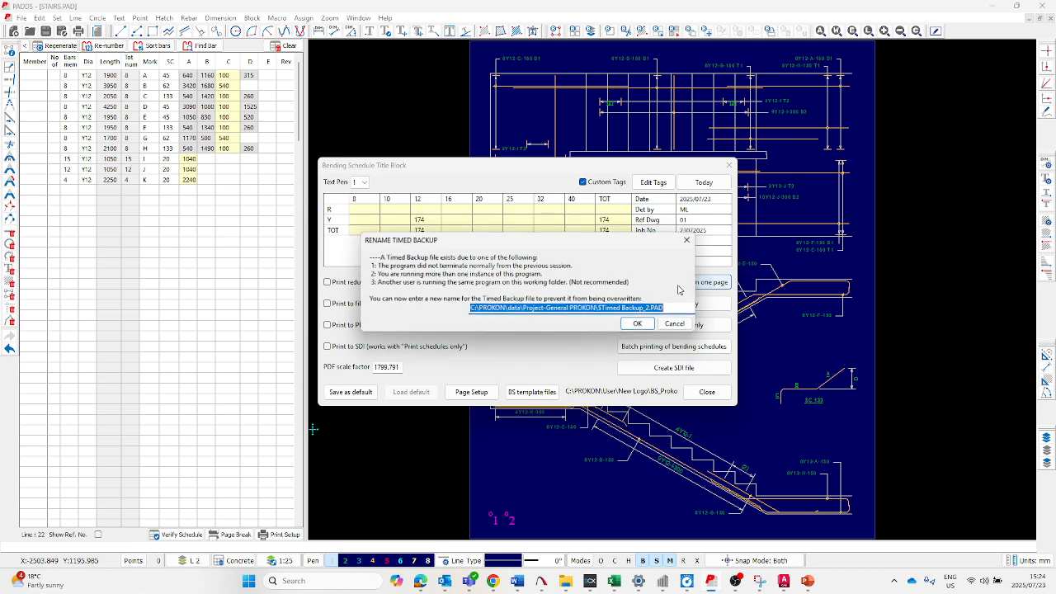
click(648, 320)
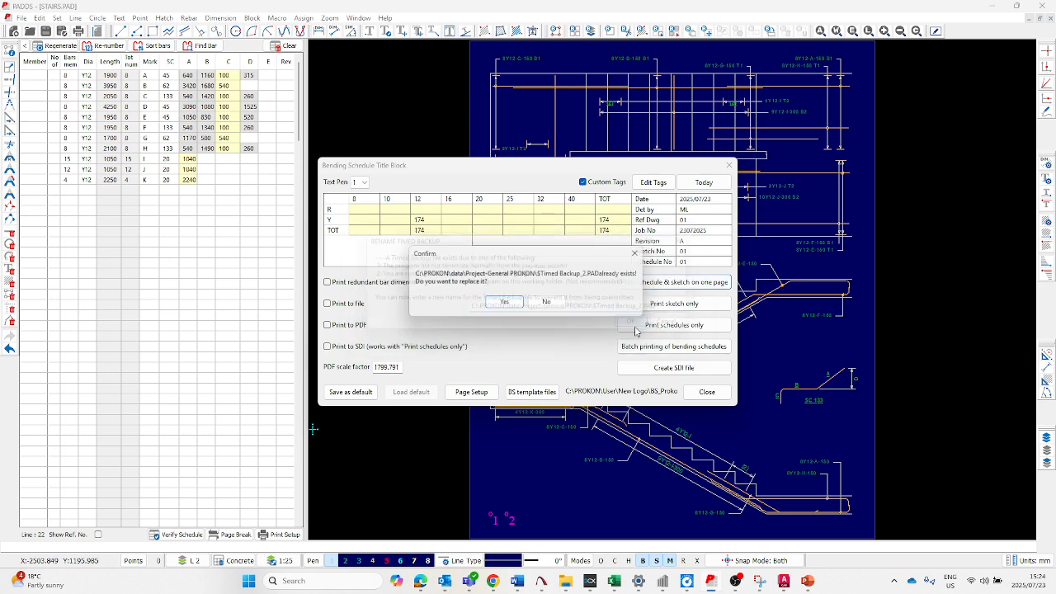
click(500, 304)
- Examine the logo, company text and title block cells in the combined schedule and sketch preview, and close it without printing
scroll(461, 384, up, 4)
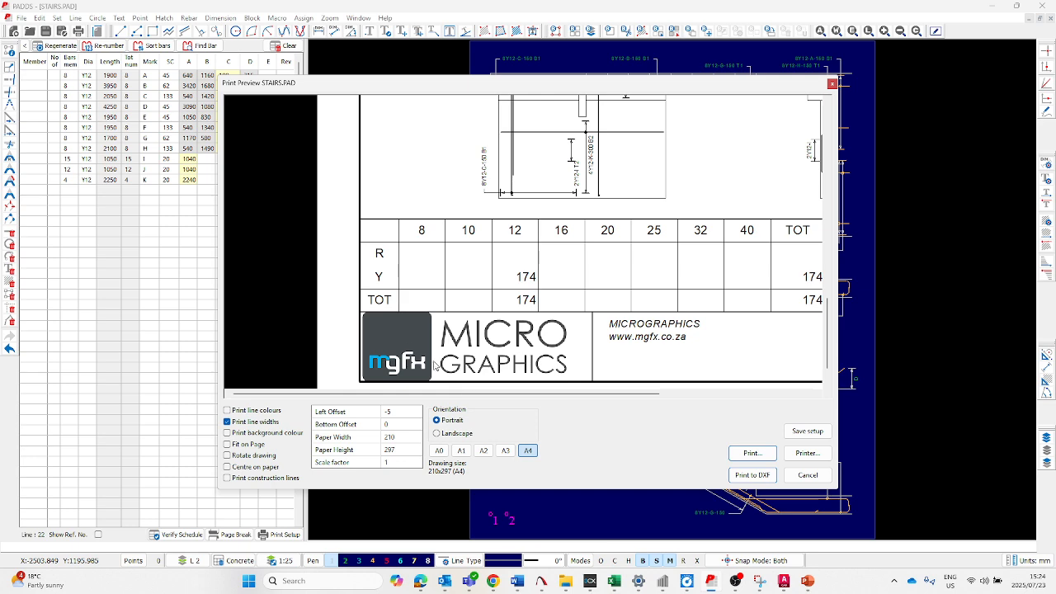
scroll(465, 339, down, 1)
scroll(615, 339, up, 2)
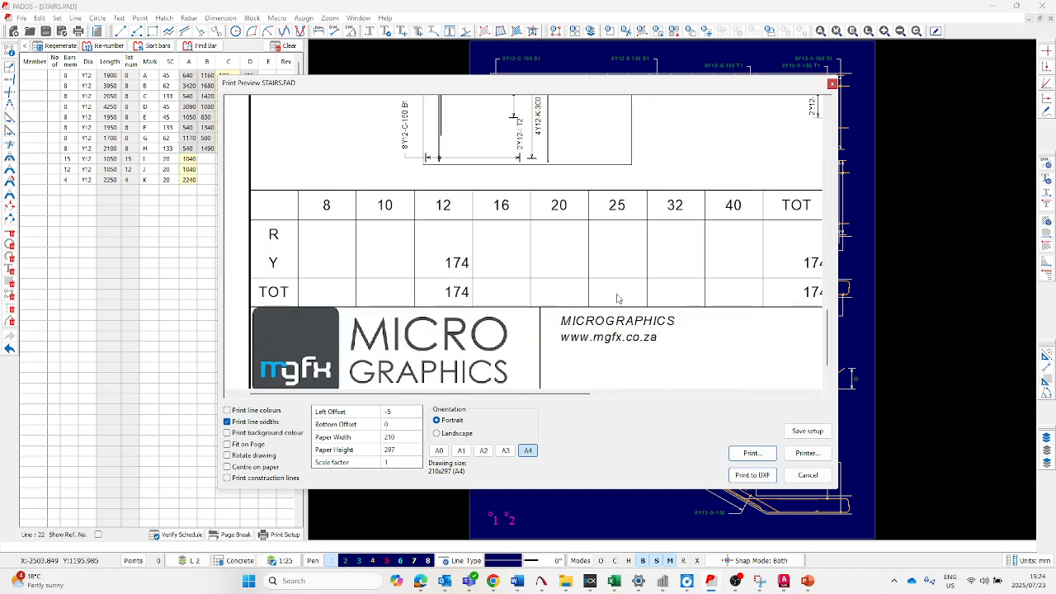
scroll(491, 341, down, 1)
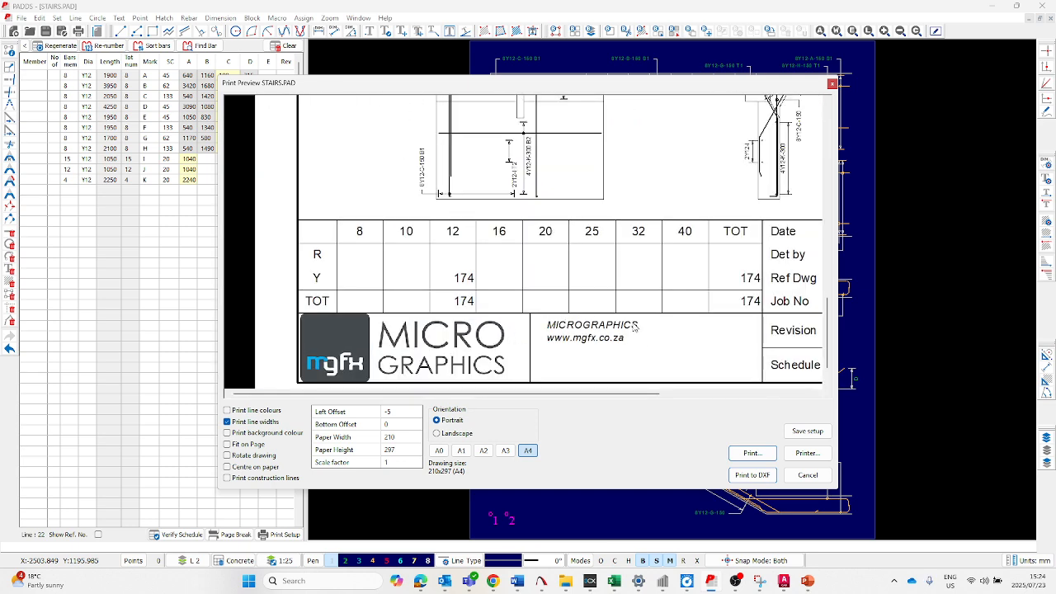
scroll(486, 339, down, 3)
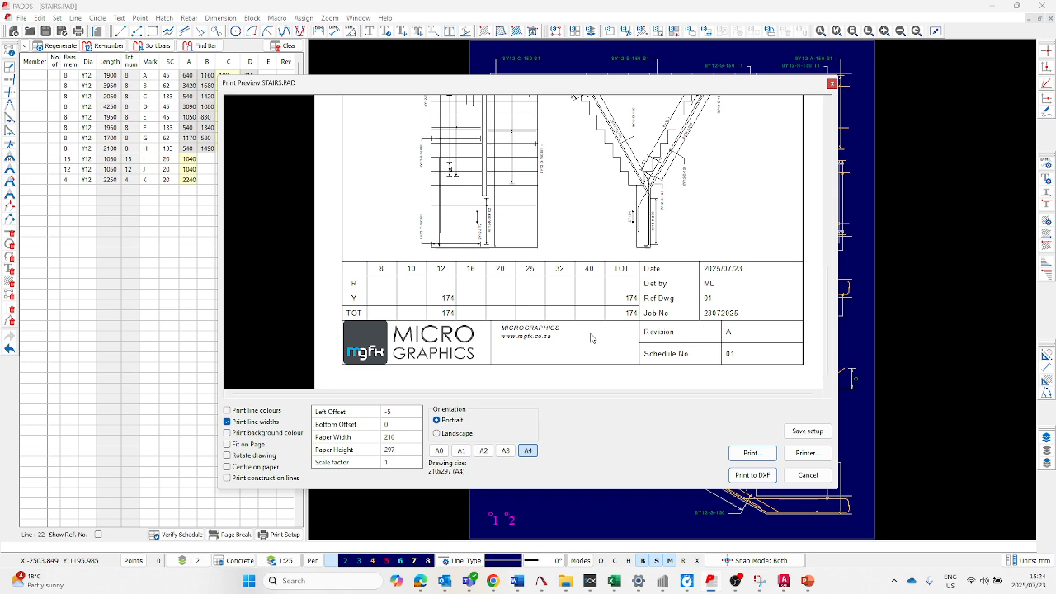
scroll(578, 339, up, 2)
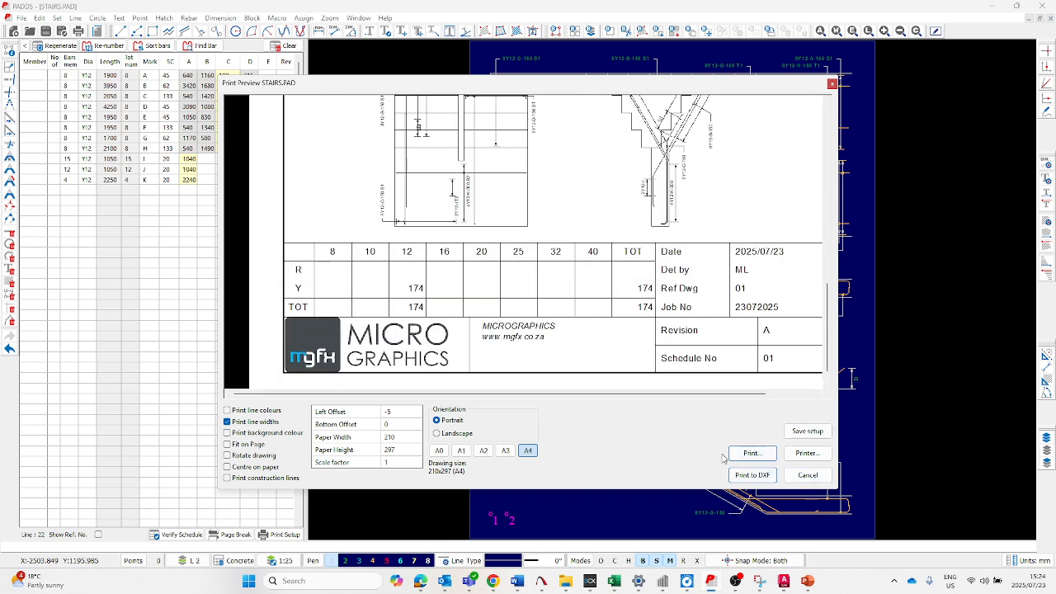
click(807, 475)
- Preview the sketch-only printout, inspect the logo and title block at the foot of the sheet, and close the preview
click(688, 305)
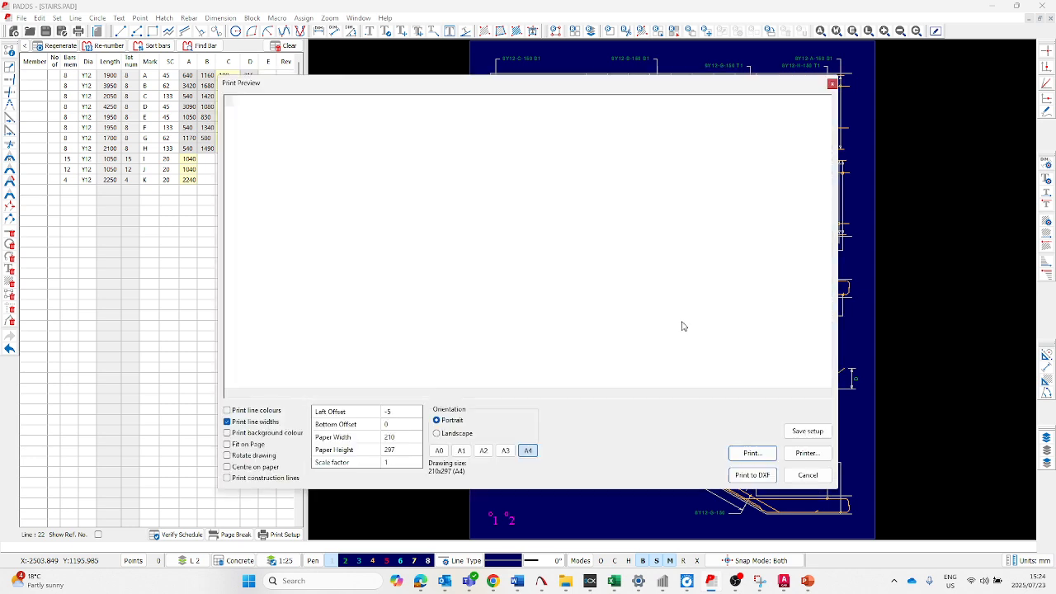
click(478, 349)
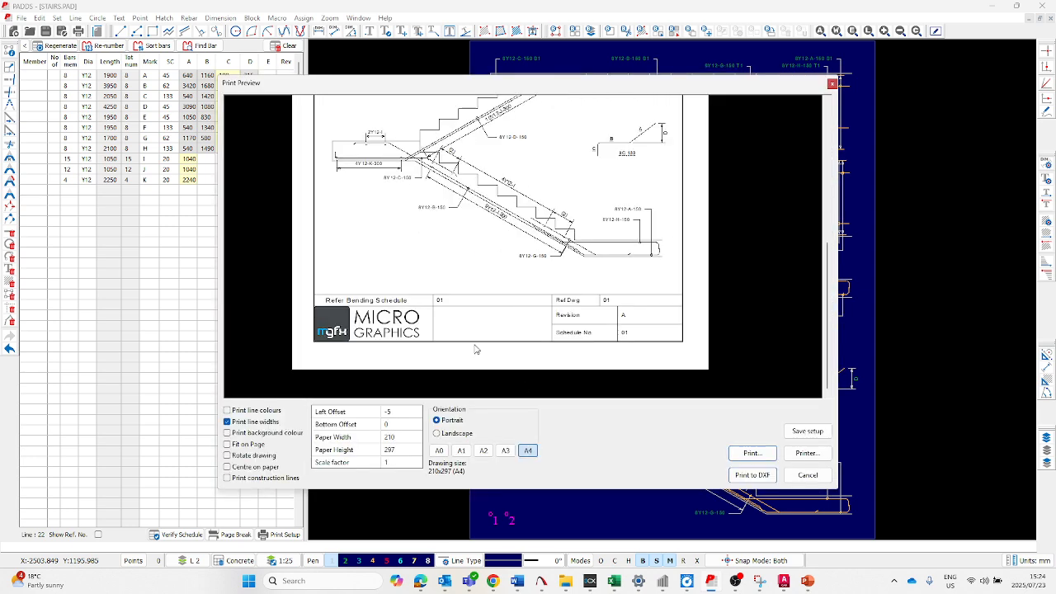
click(449, 319)
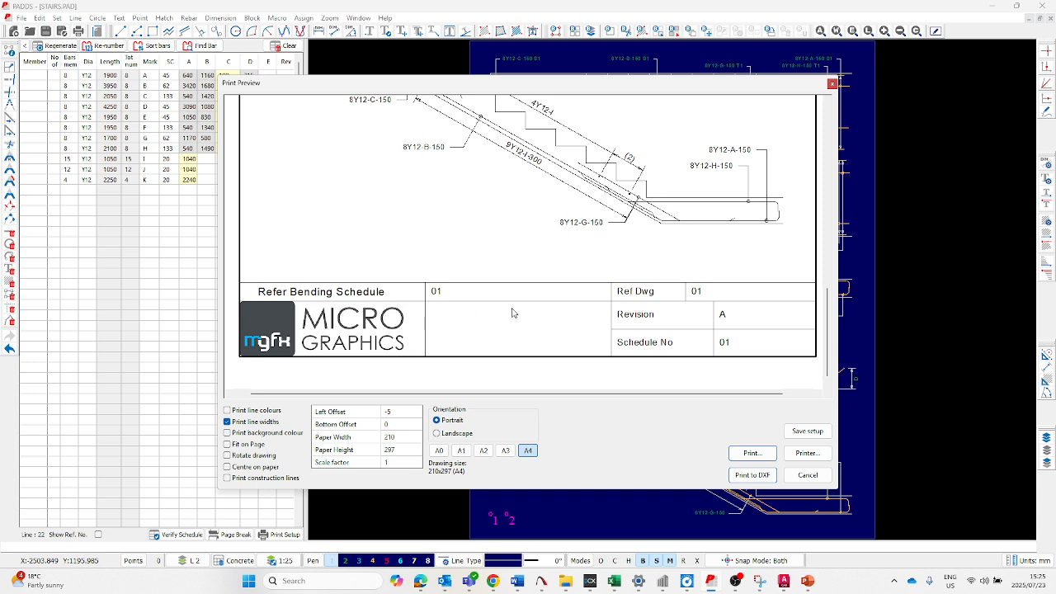
click(490, 355)
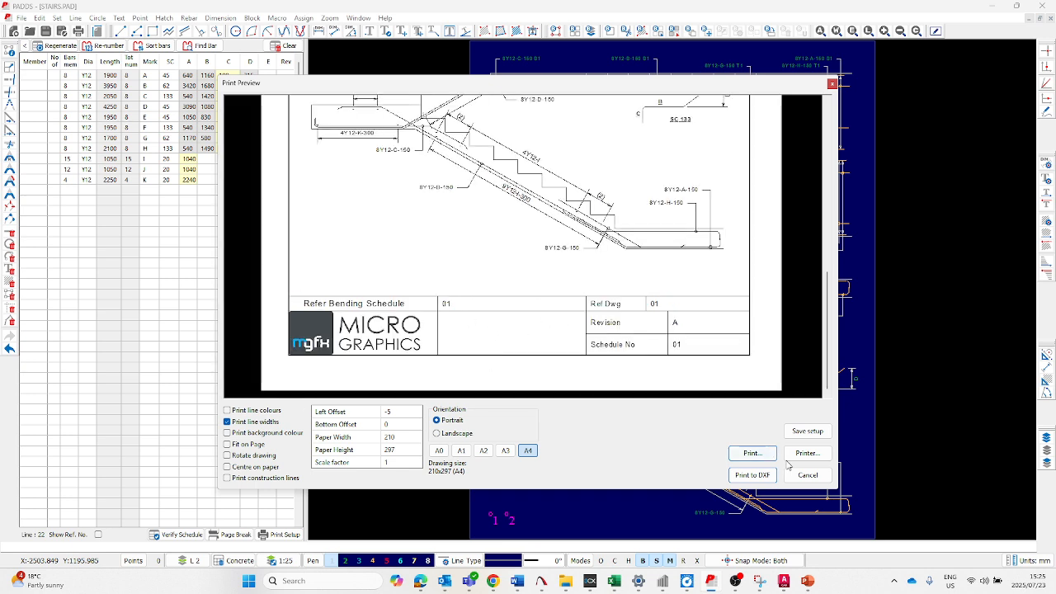
click(808, 476)
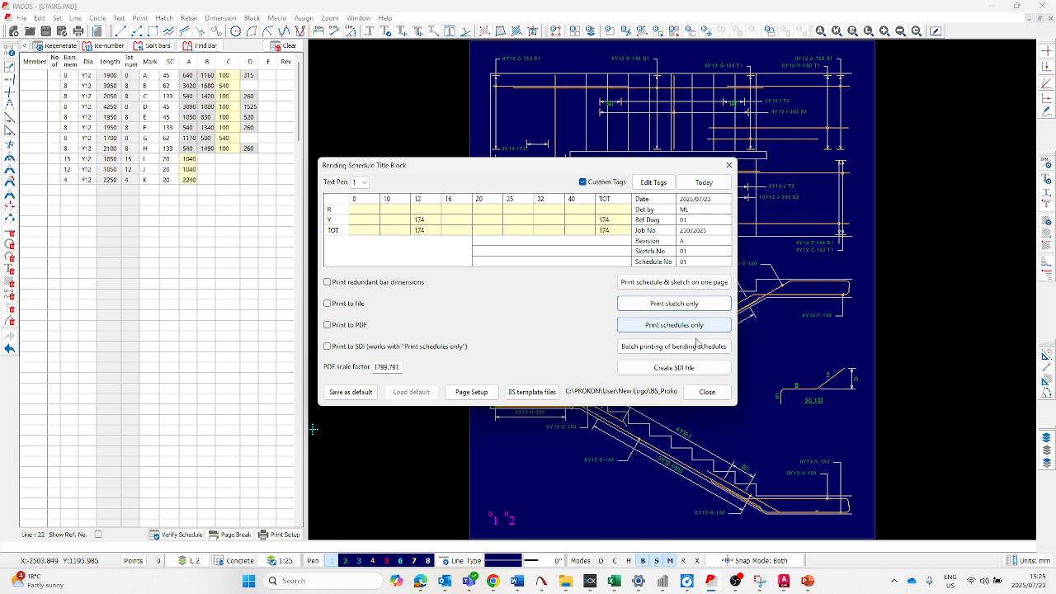
- Preview the schedules-only printout, inspect its bar table, totals and logo cell, and close the preview
click(689, 326)
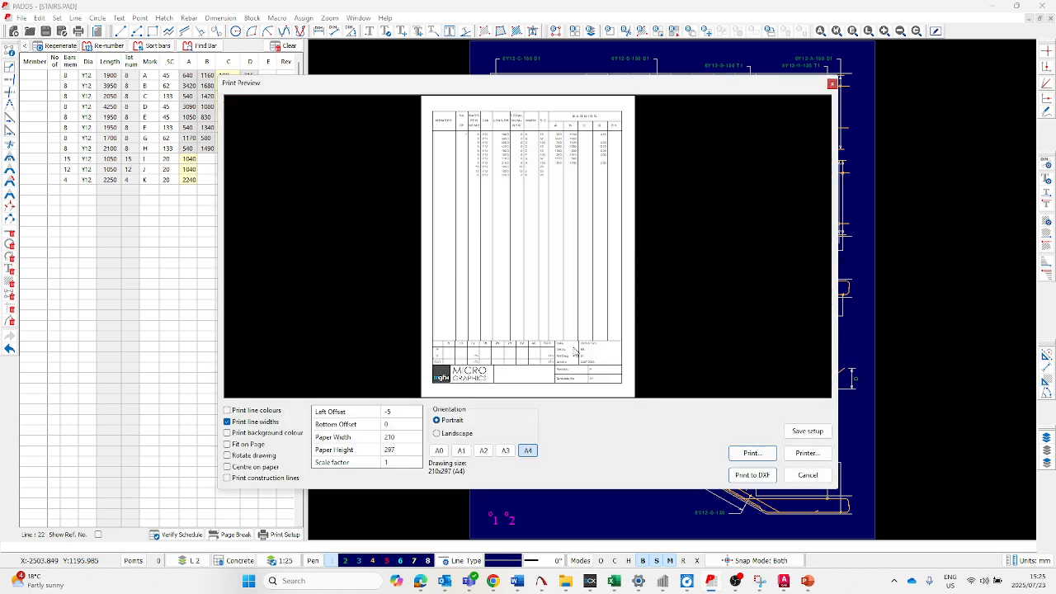
click(545, 378)
click(541, 381)
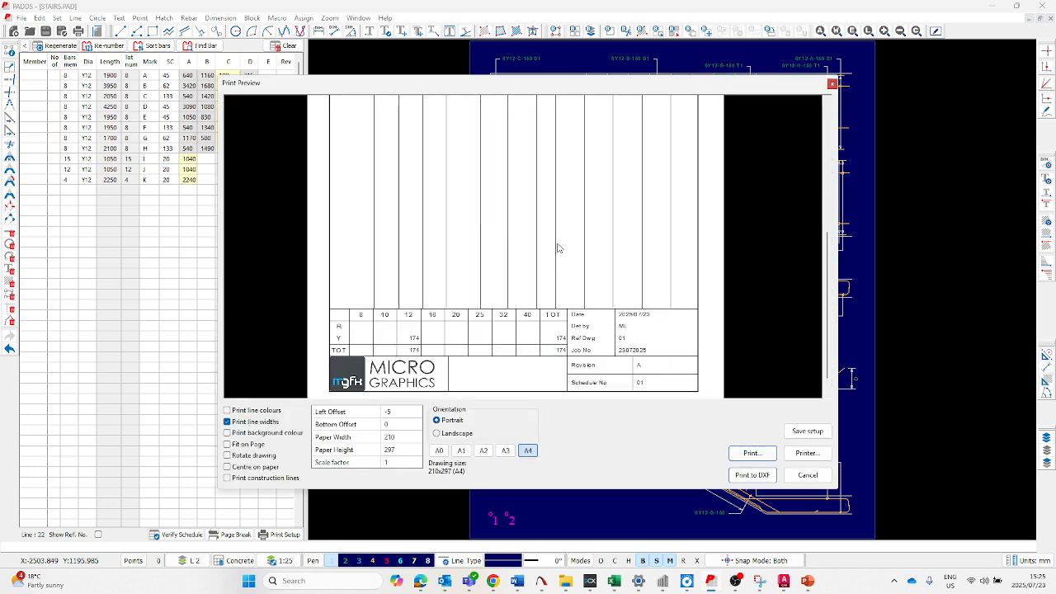
scroll(559, 239, down, 1)
scroll(551, 292, up, 1)
scroll(432, 332, down, 2)
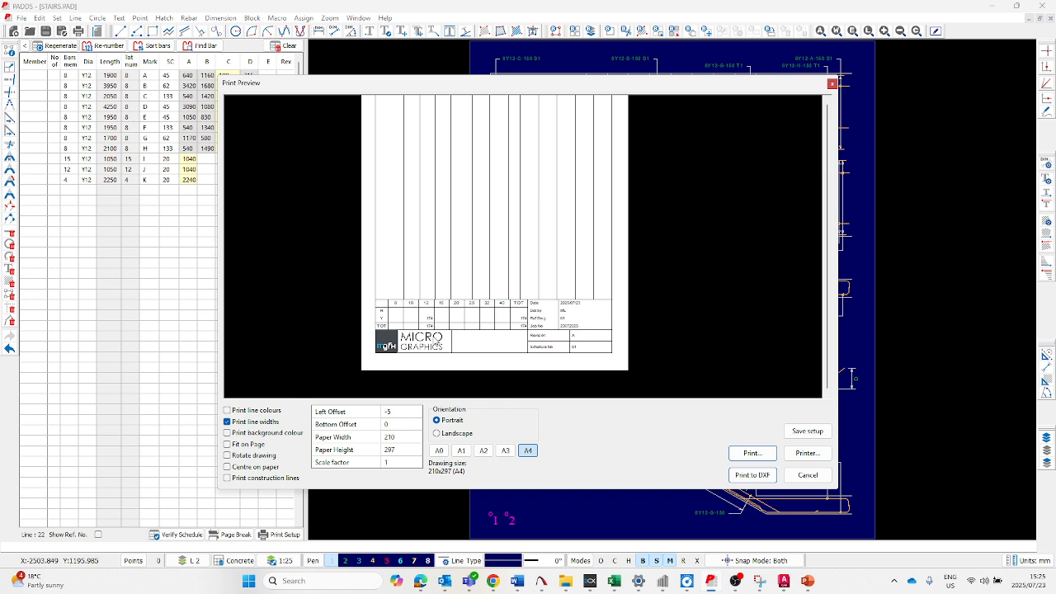
click(803, 476)
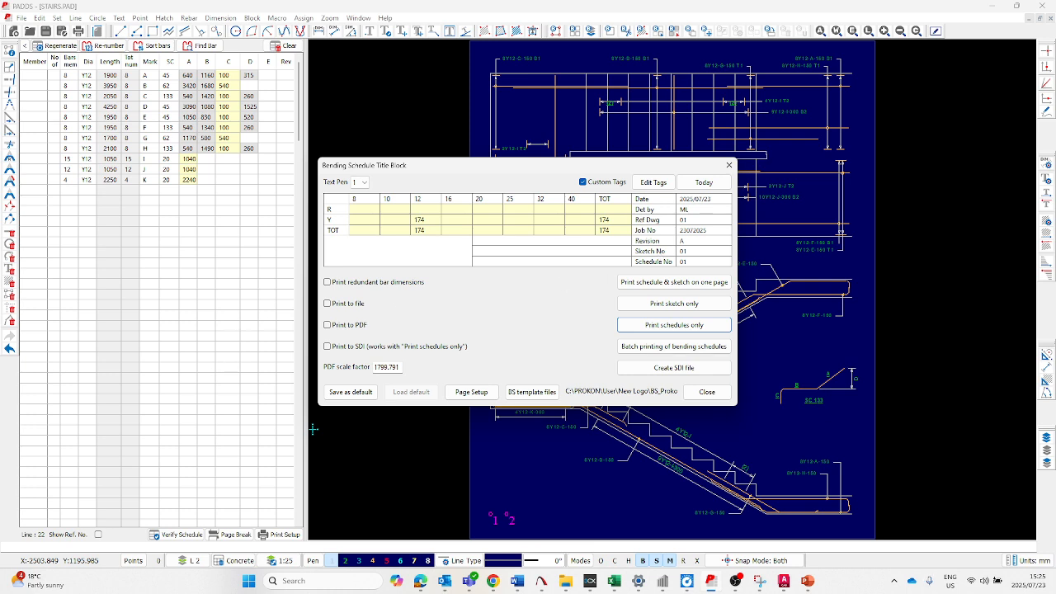
key(alt+Tab)
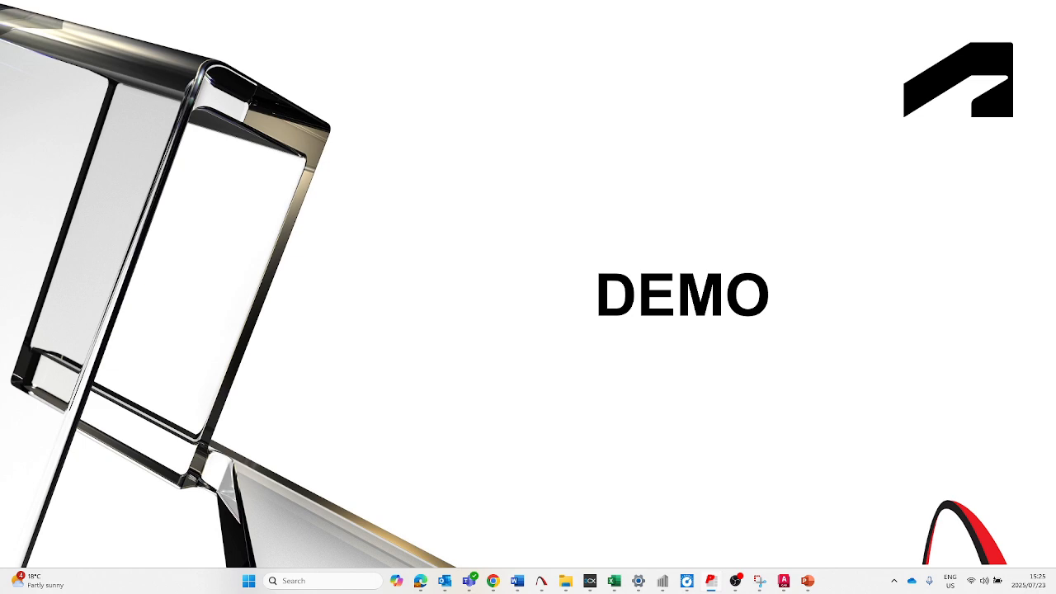
click(690, 353)
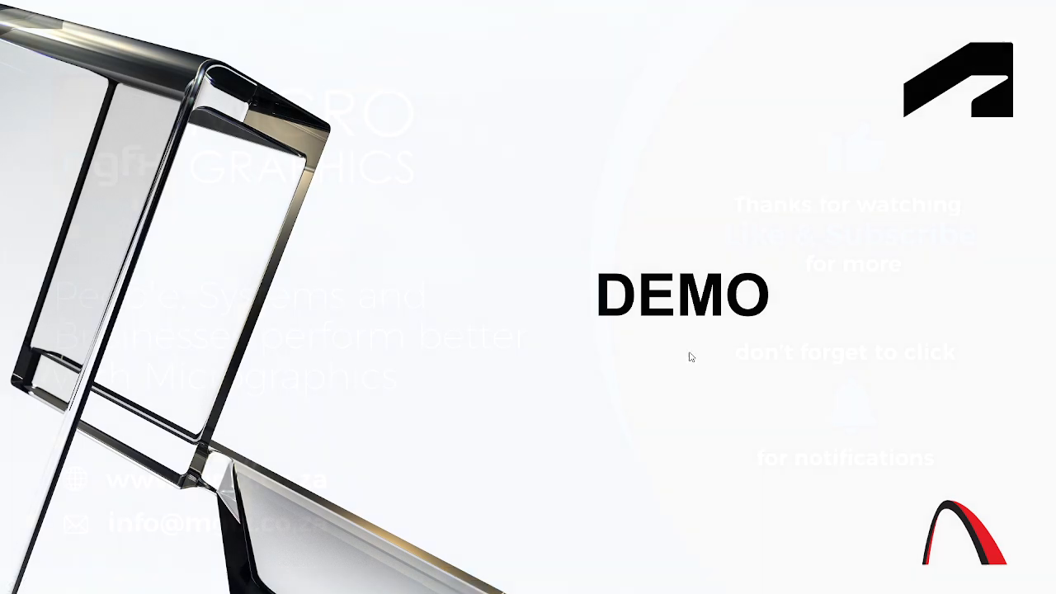